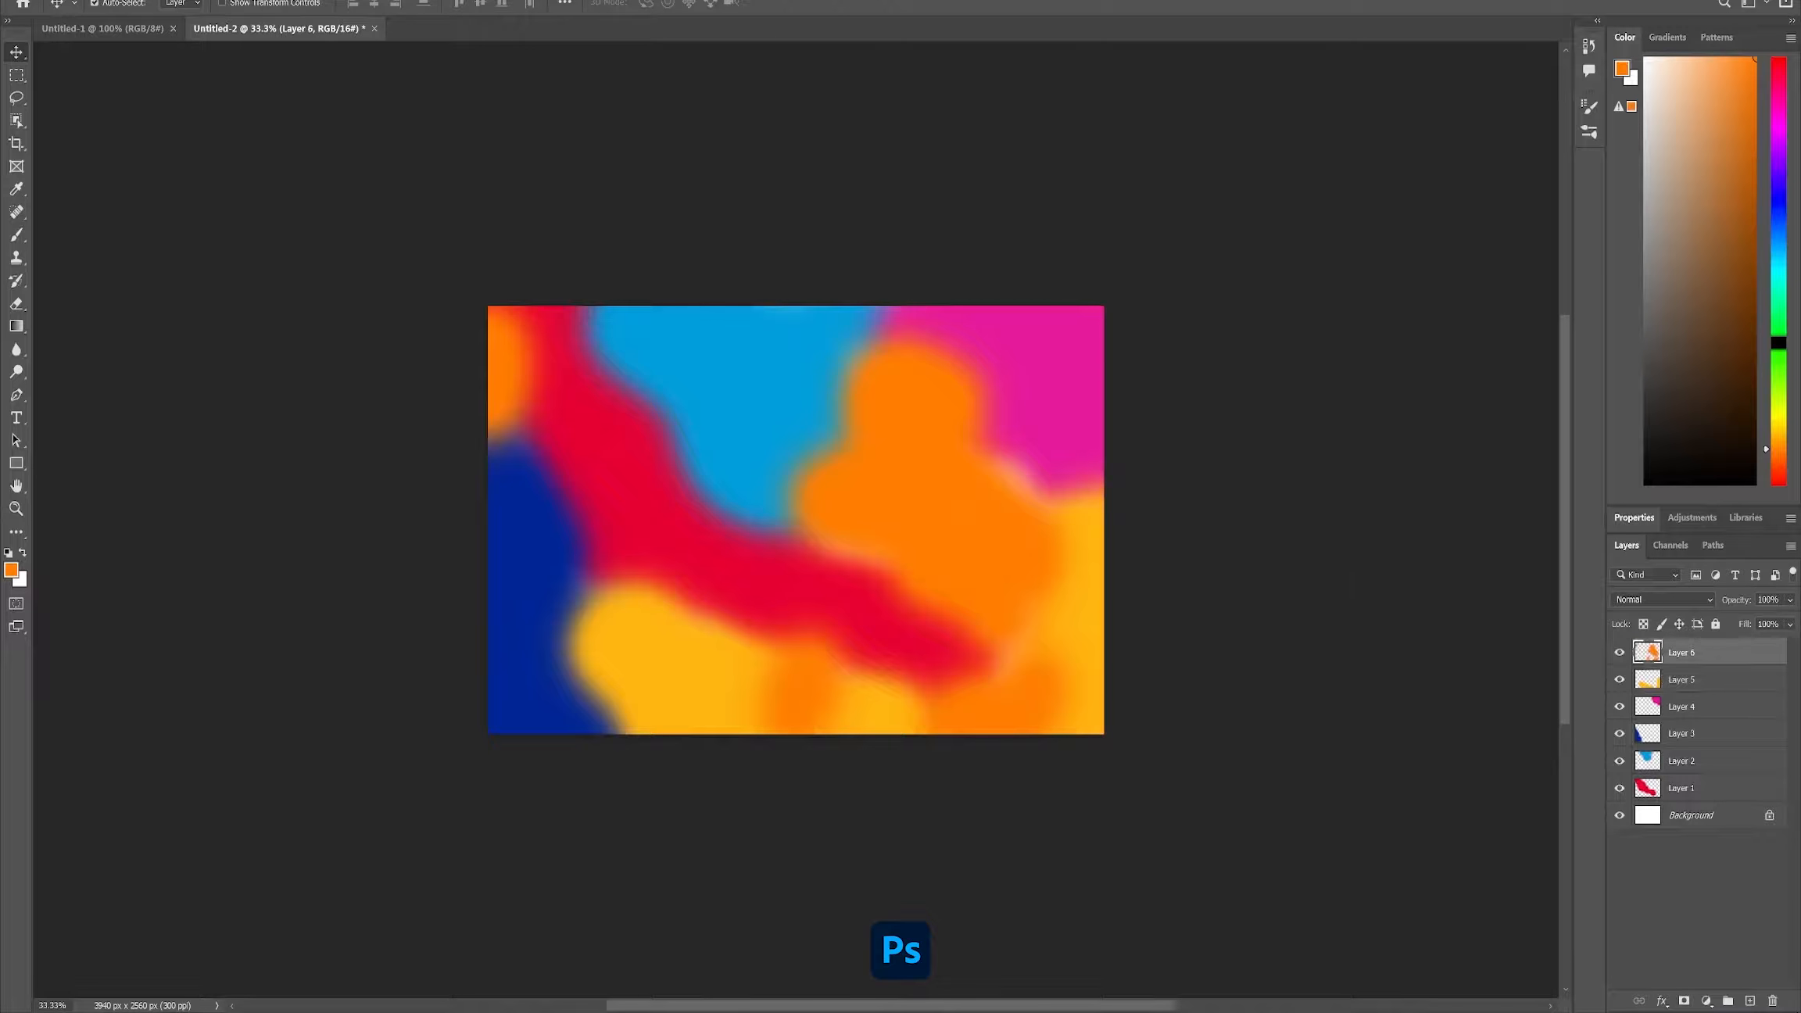
- Apply a Gaussian Blur to the orange paint on Layer 6
left_click(232, 1)
mouse_move(395, 178)
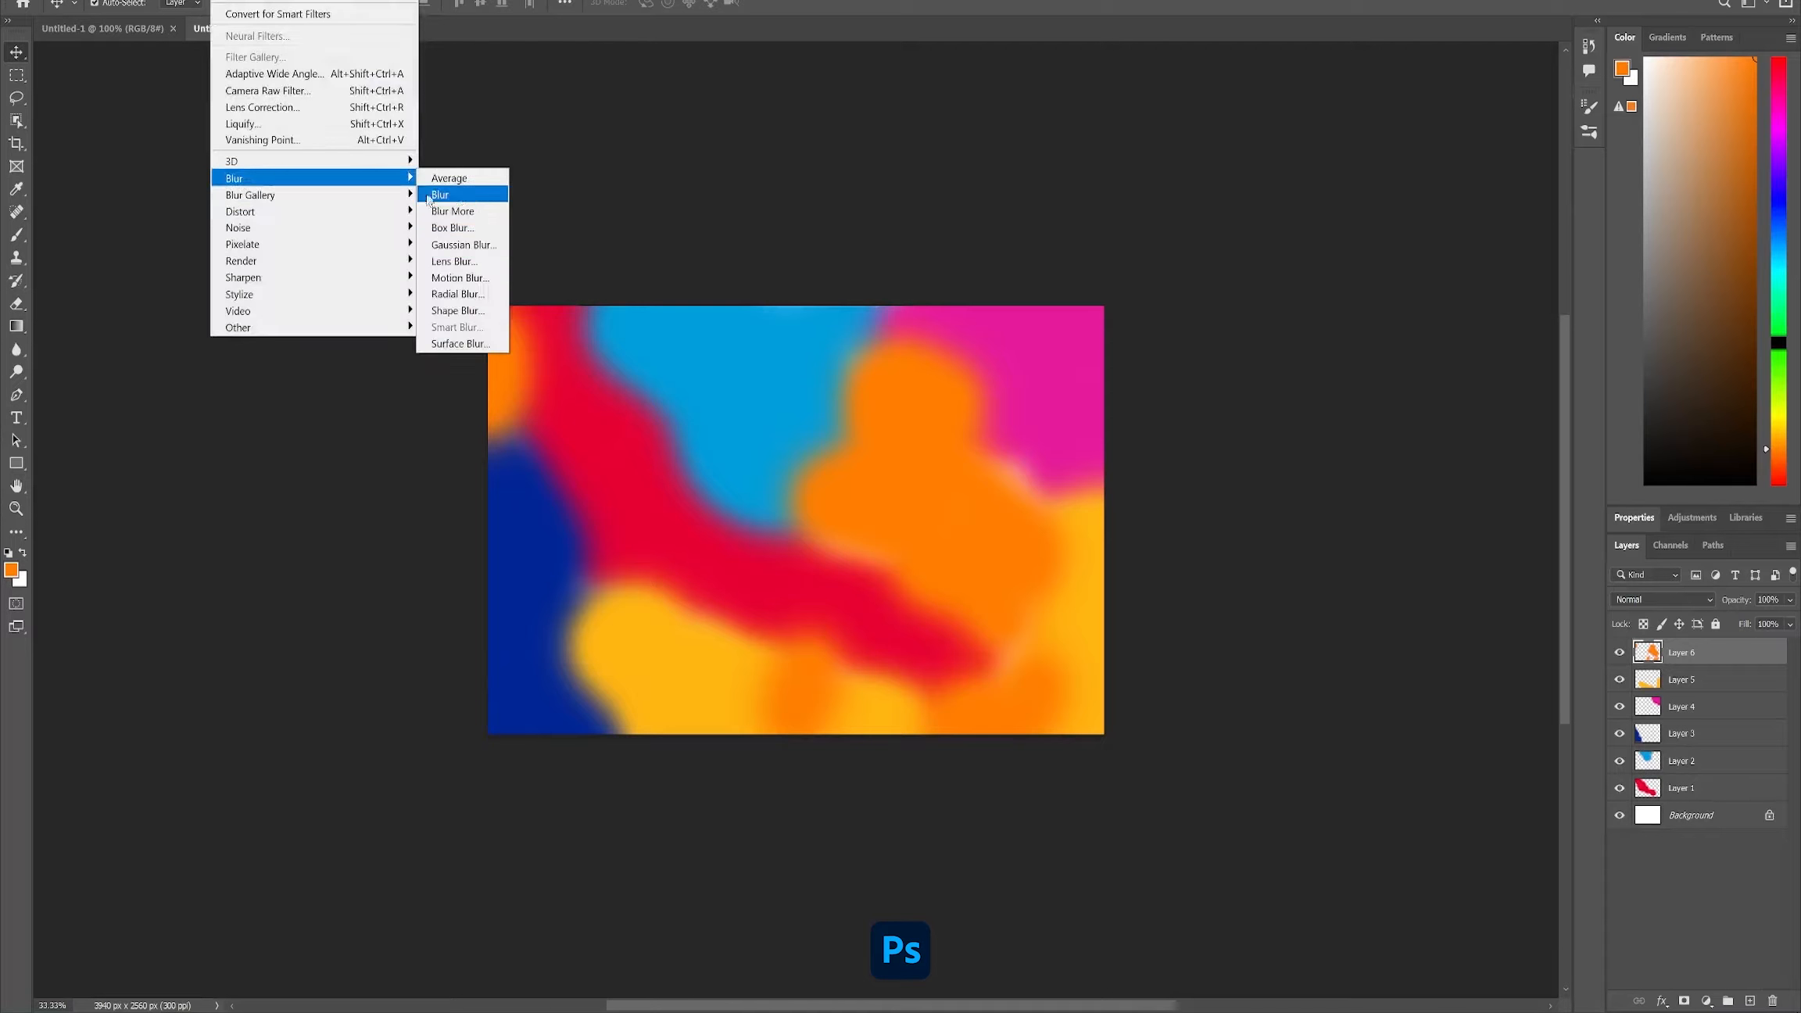
left_click(461, 245)
key("Return")
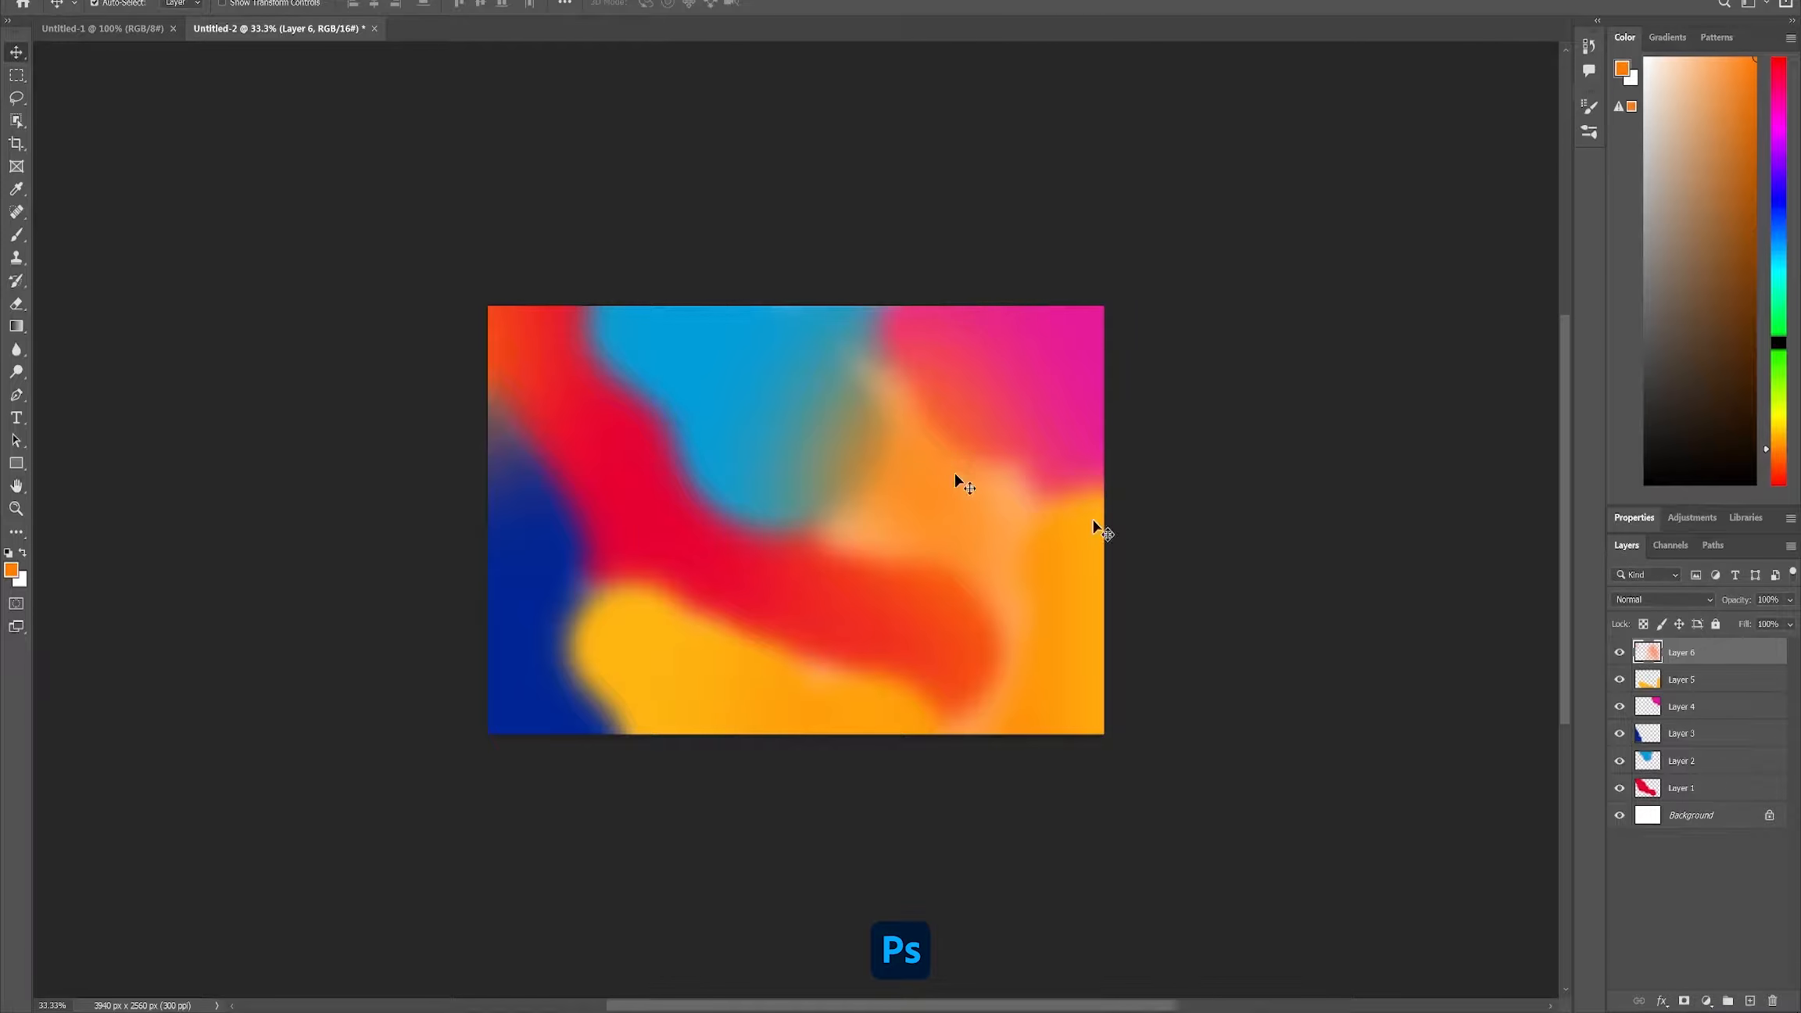
- Repeat the same Gaussian Blur on Layer 5, Layer 4, Layer 3 and Layer 2
left_click(1681, 680)
key("ctrl+f")
left_click(1642, 706)
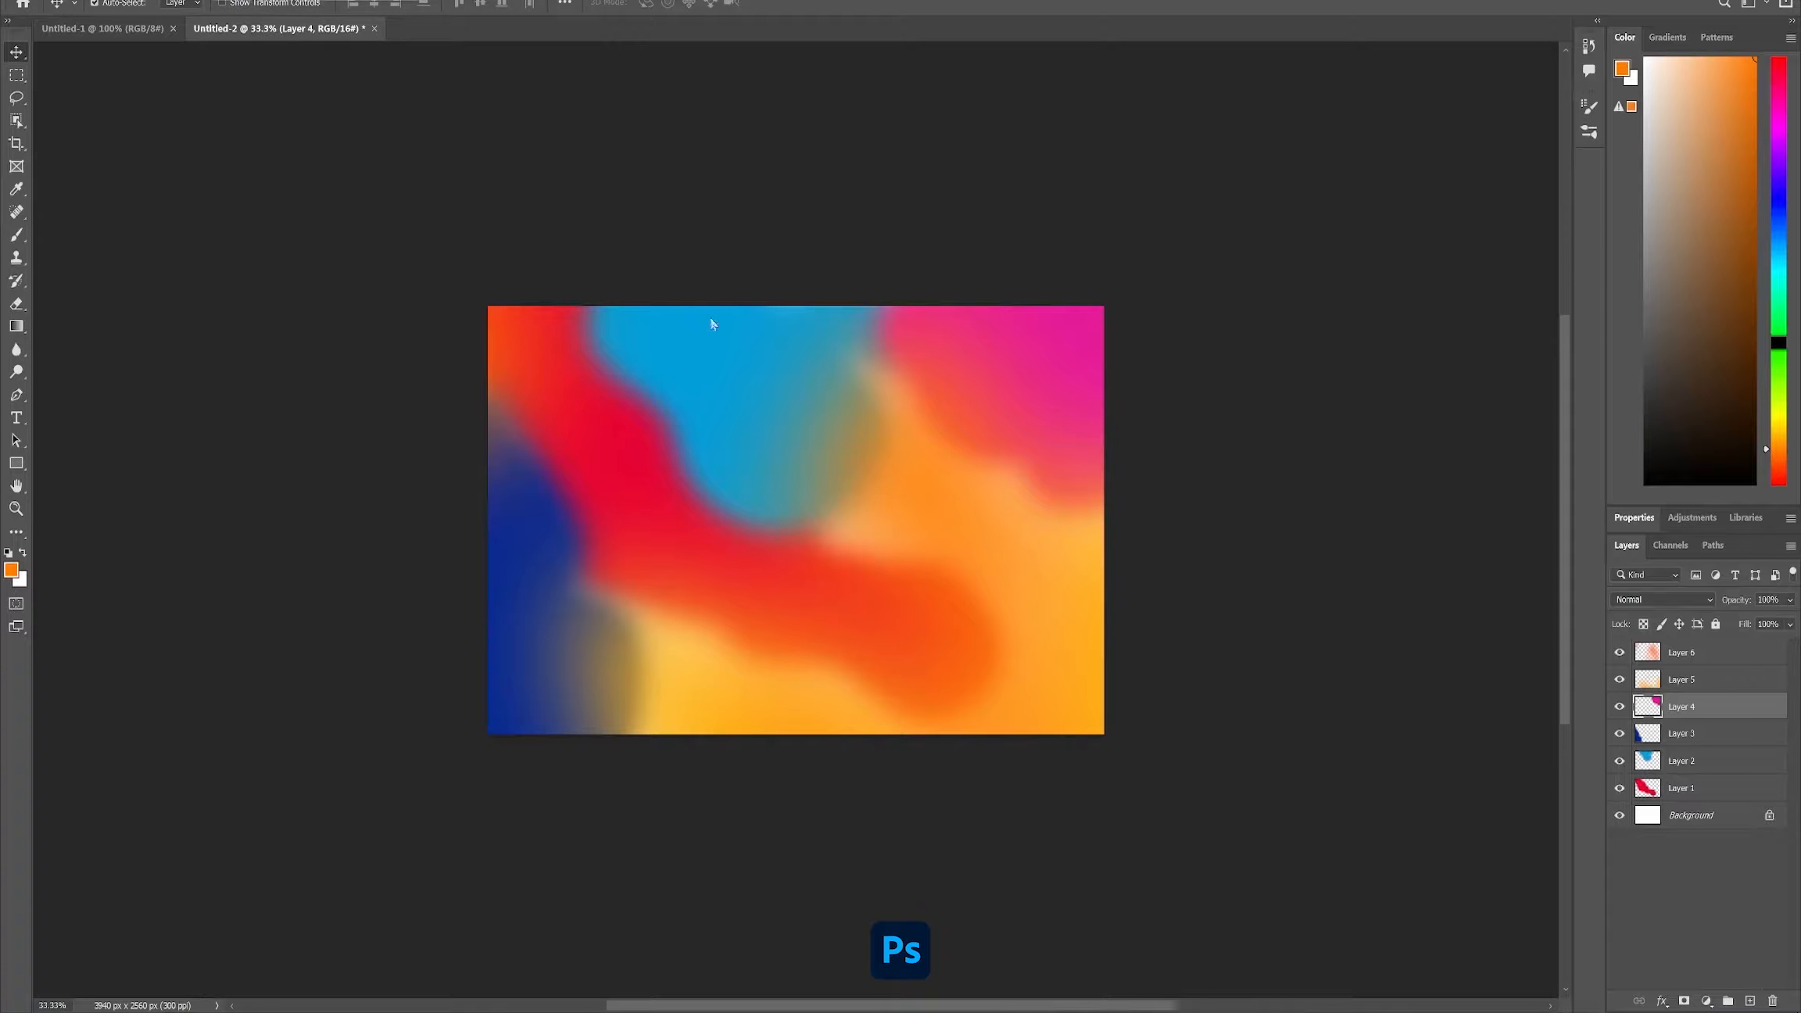
key("ctrl+f")
left_click(1647, 733)
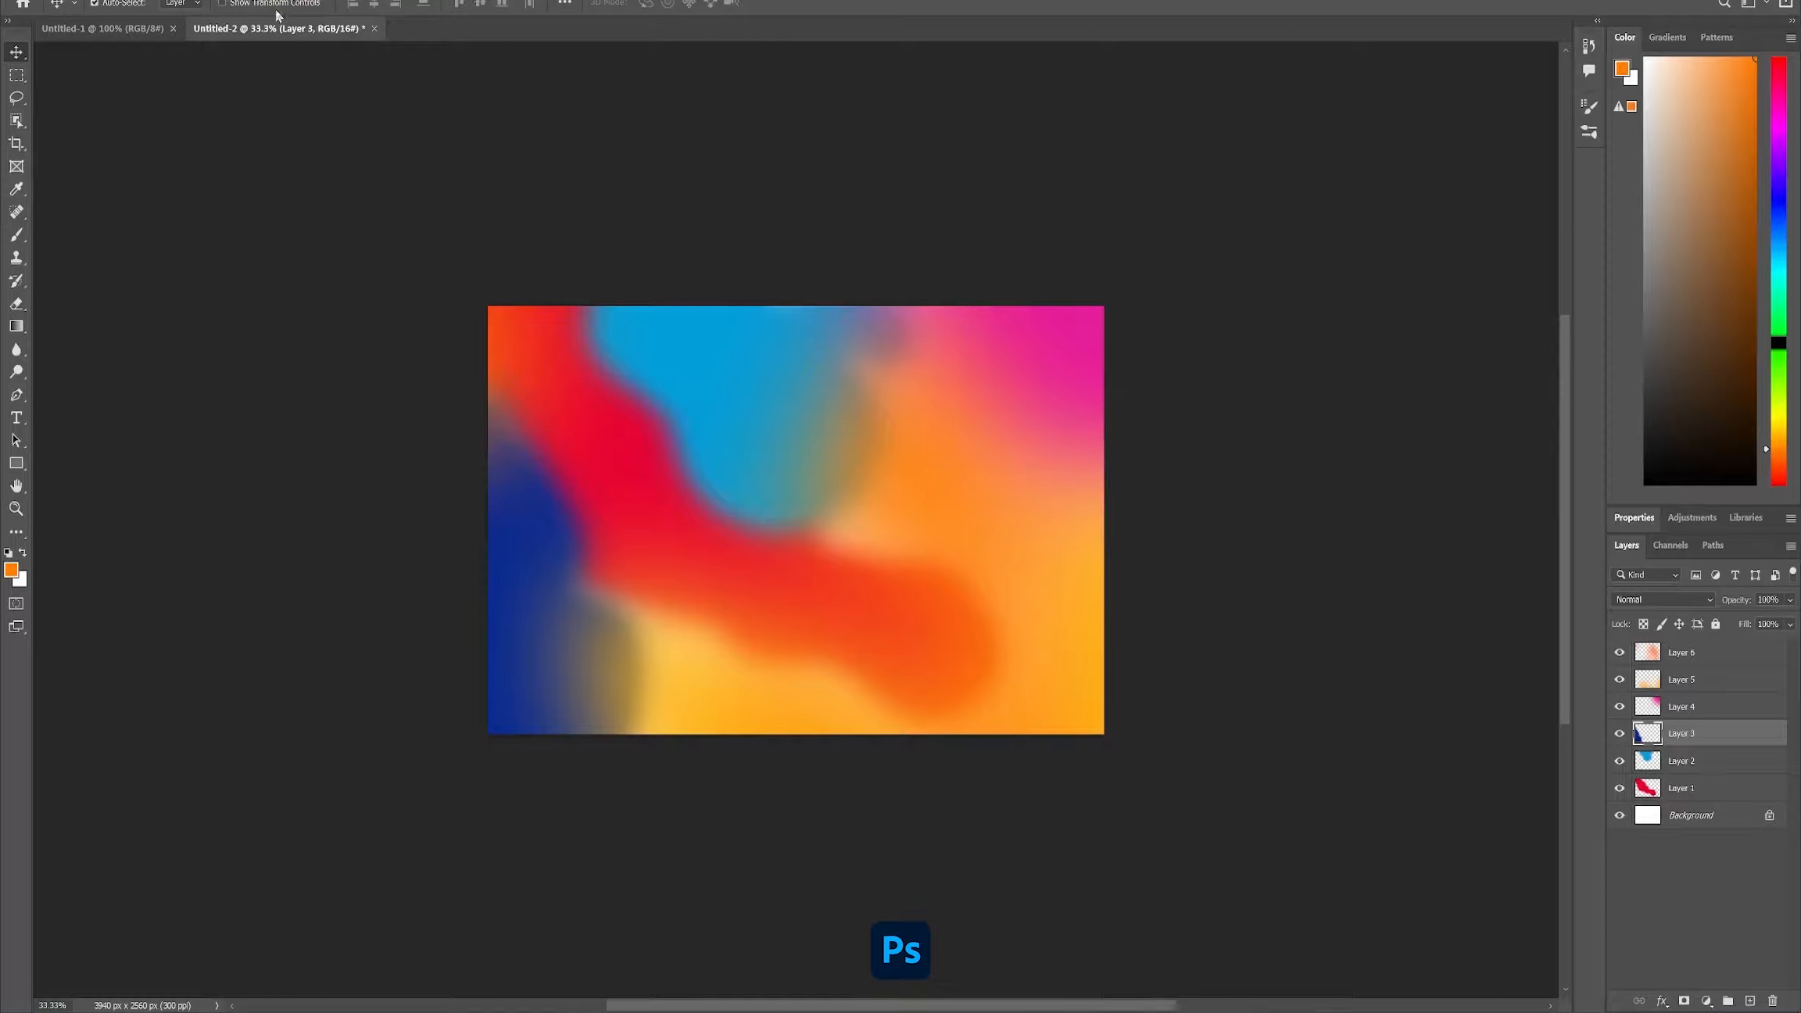
key("ctrl+f")
key("alt+bracketleft")
key("ctrl+f")
- Apply the same Gaussian Blur to Layer 1 and duplicate Layers 1 through 6 together
key("alt+bracketleft")
left_click(229, 3)
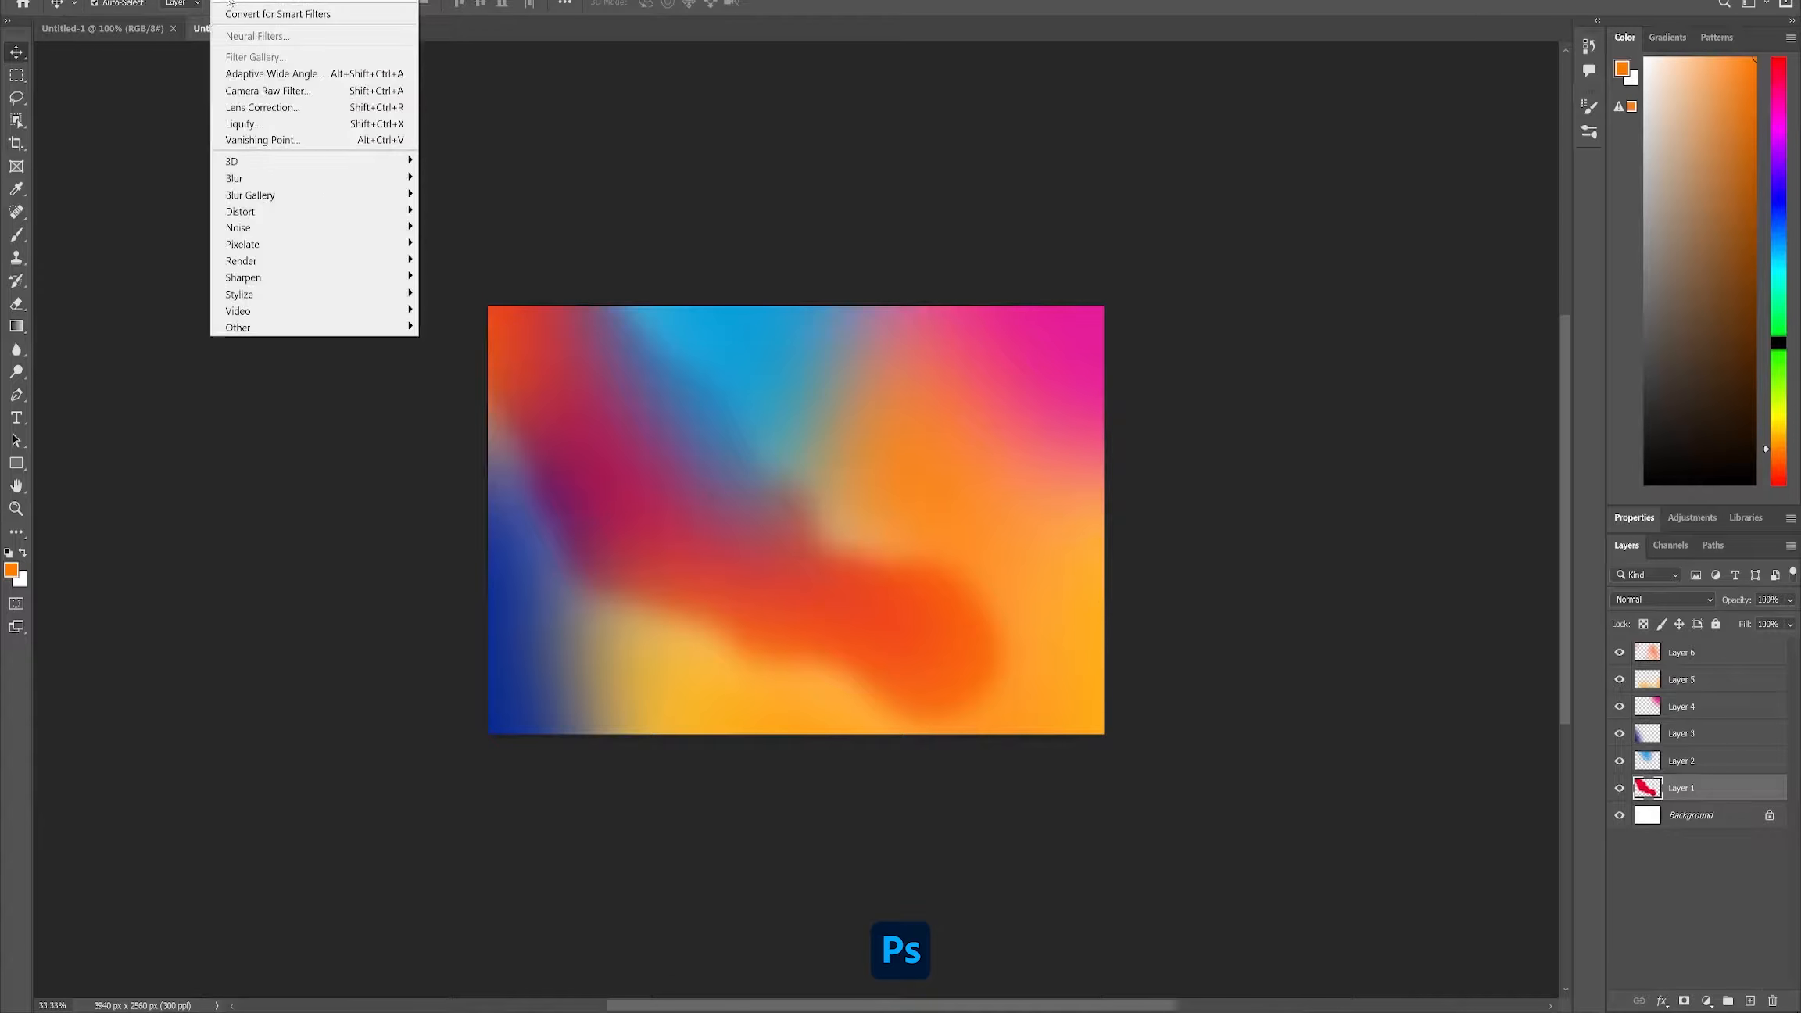
left_click(229, 2)
left_click(1639, 648, "shift")
key("ctrl+j")
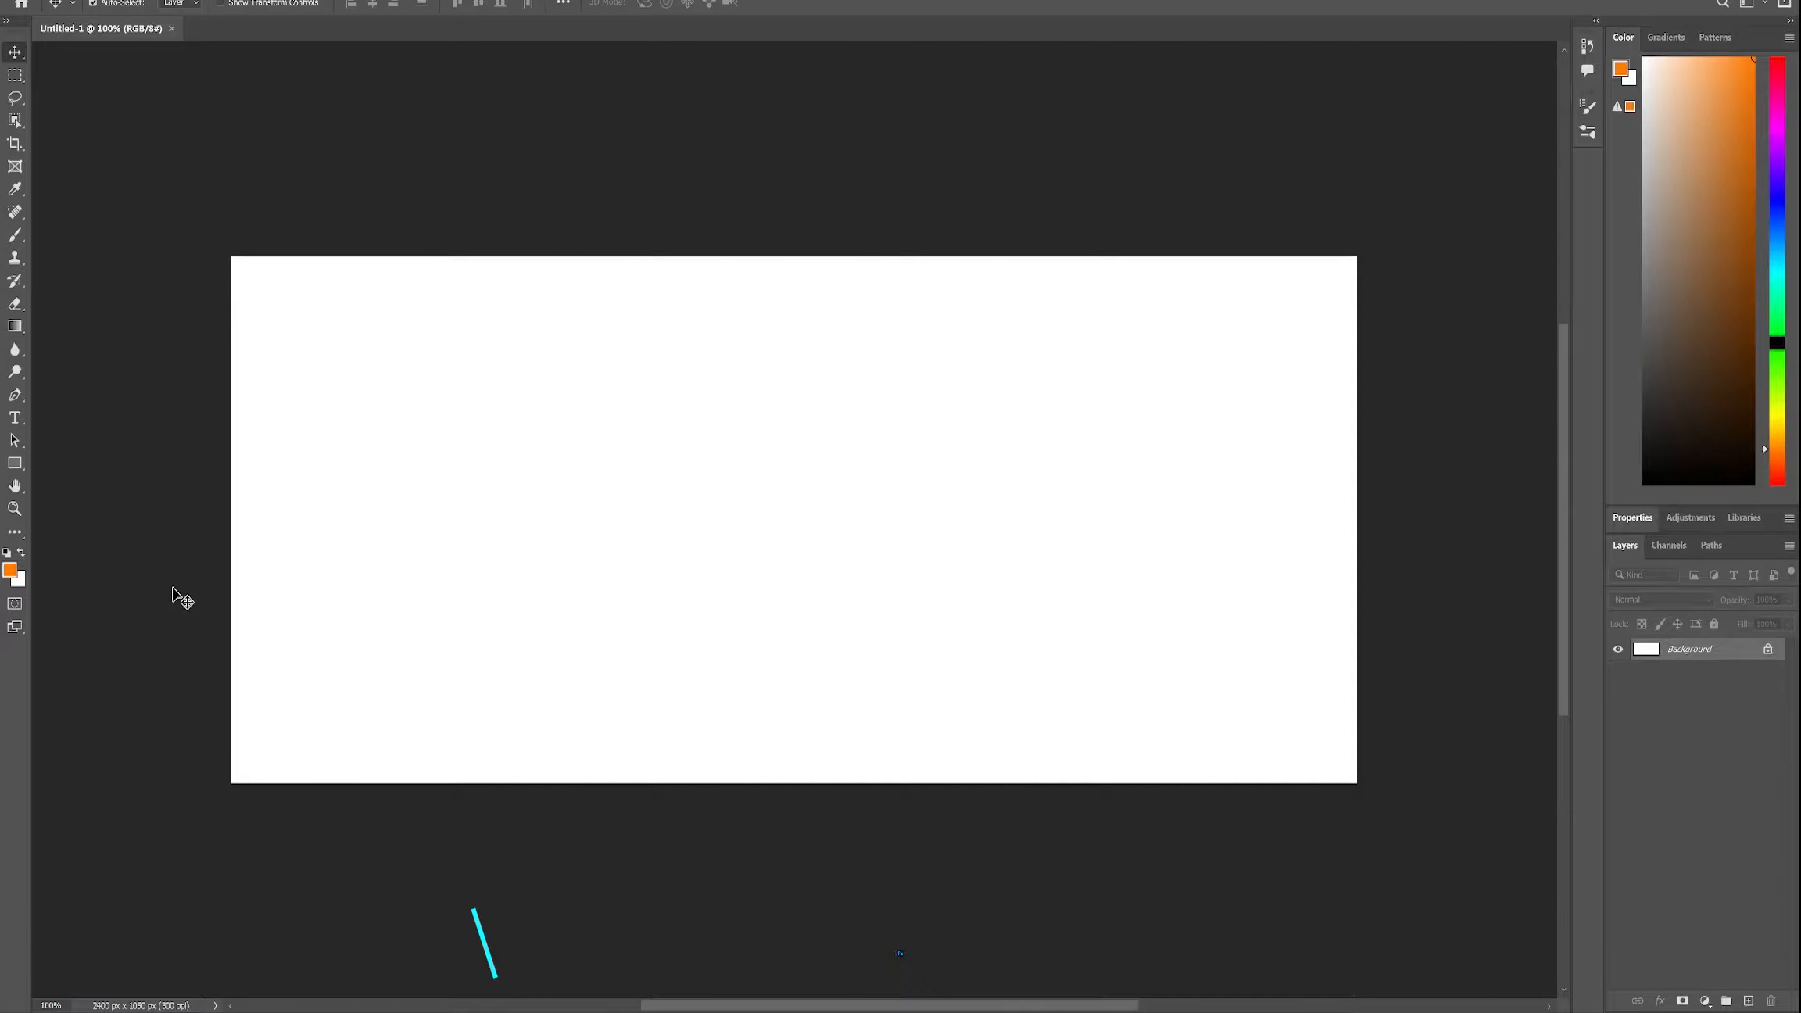
- Create a new 3940 x 2560 pixel document at 300 pixels/inch, RGB Color, 16 bit, with white background contents
key("ctrl+n")
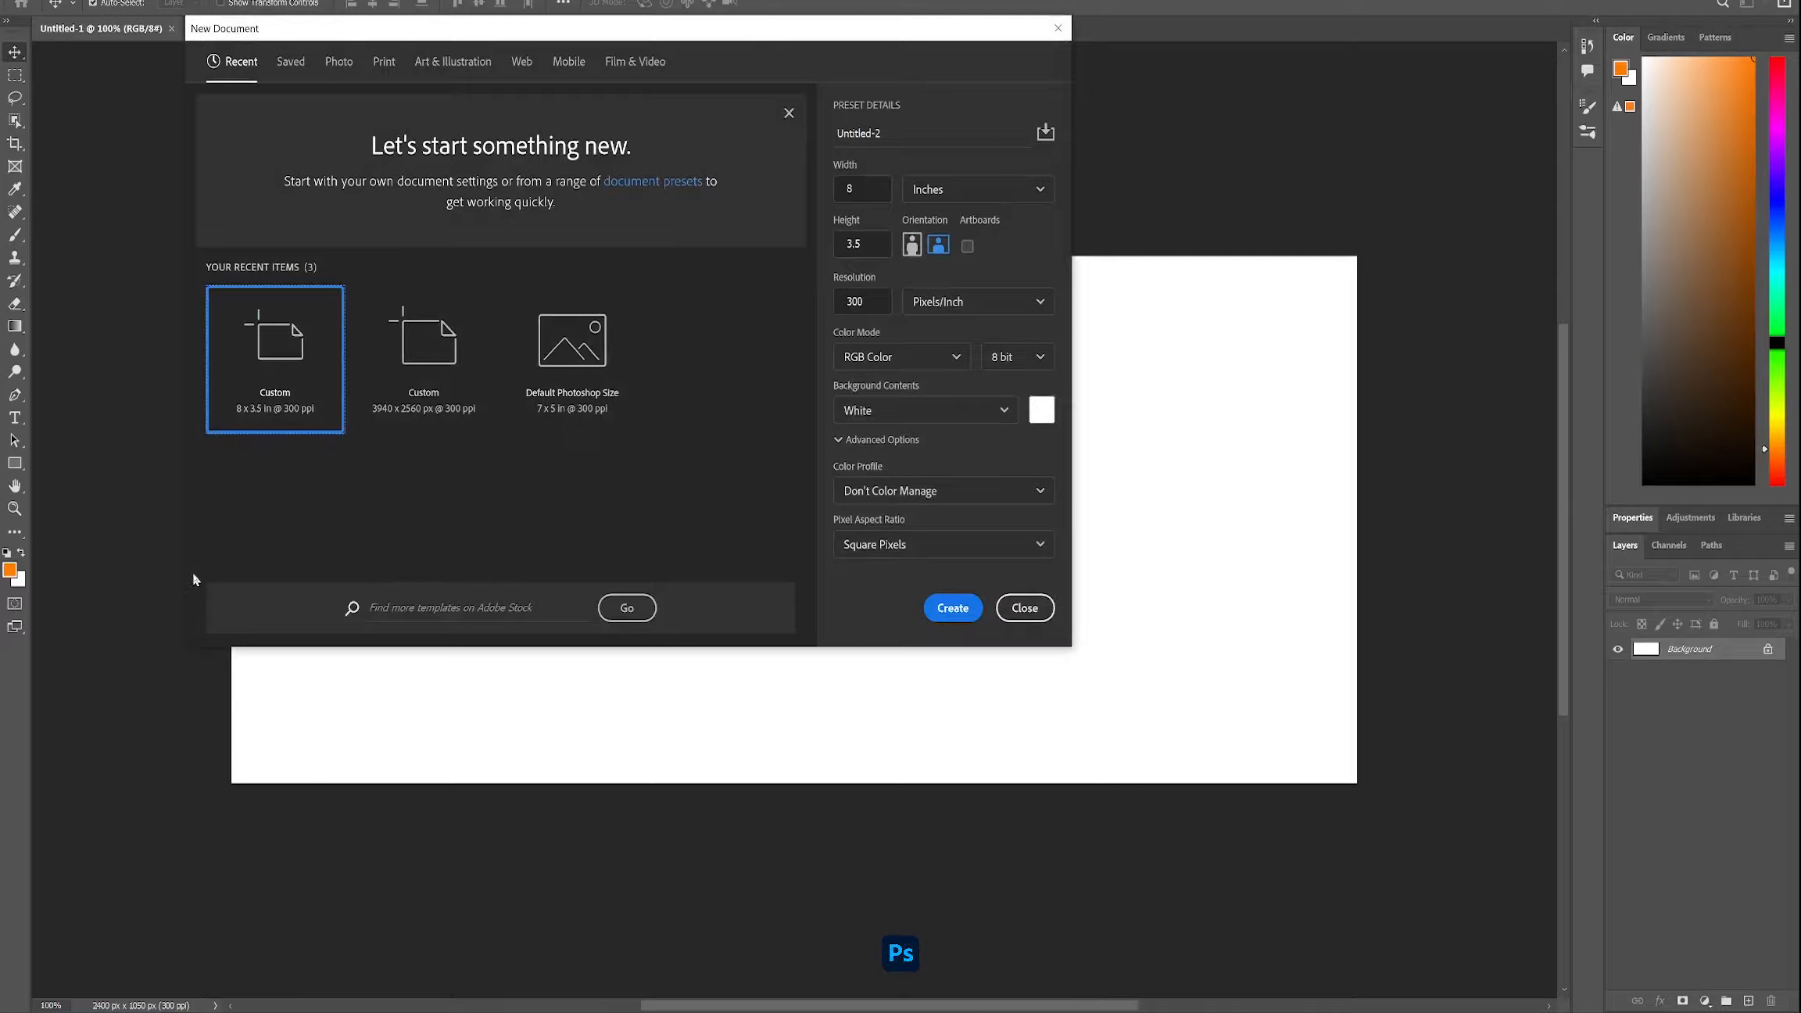
left_click(414, 405)
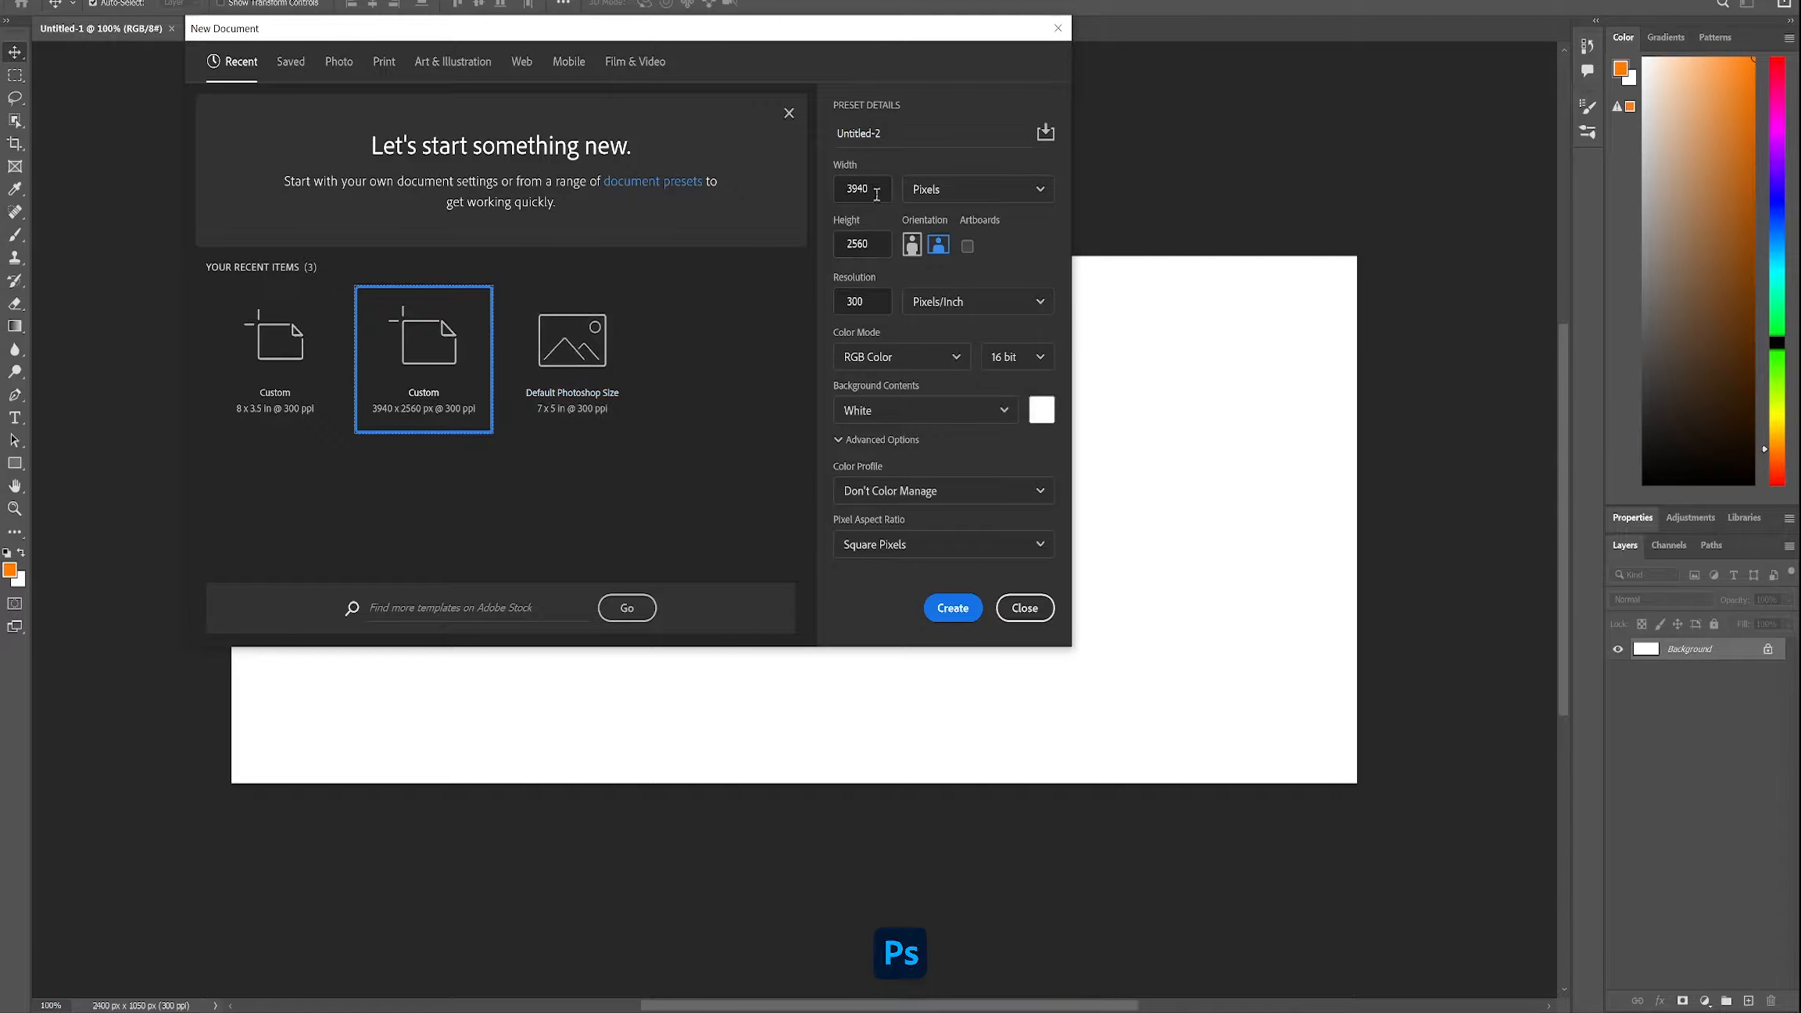
left_click(877, 192)
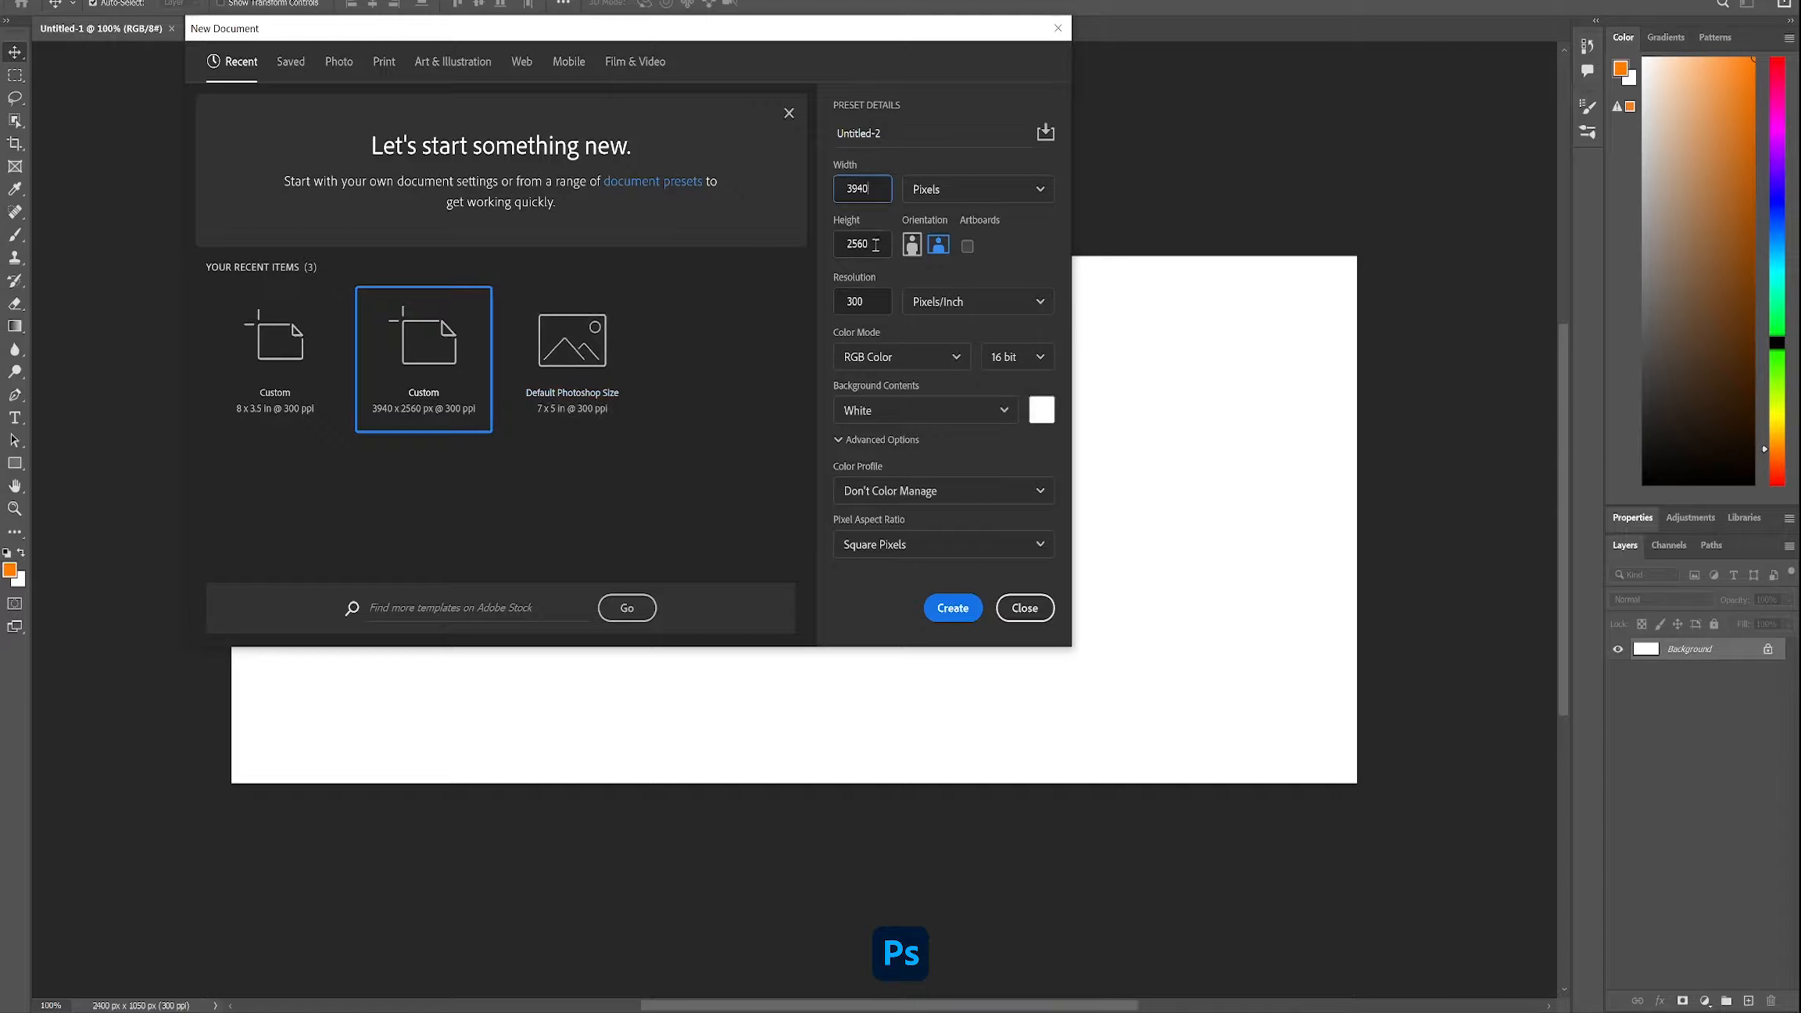
left_click(1026, 359)
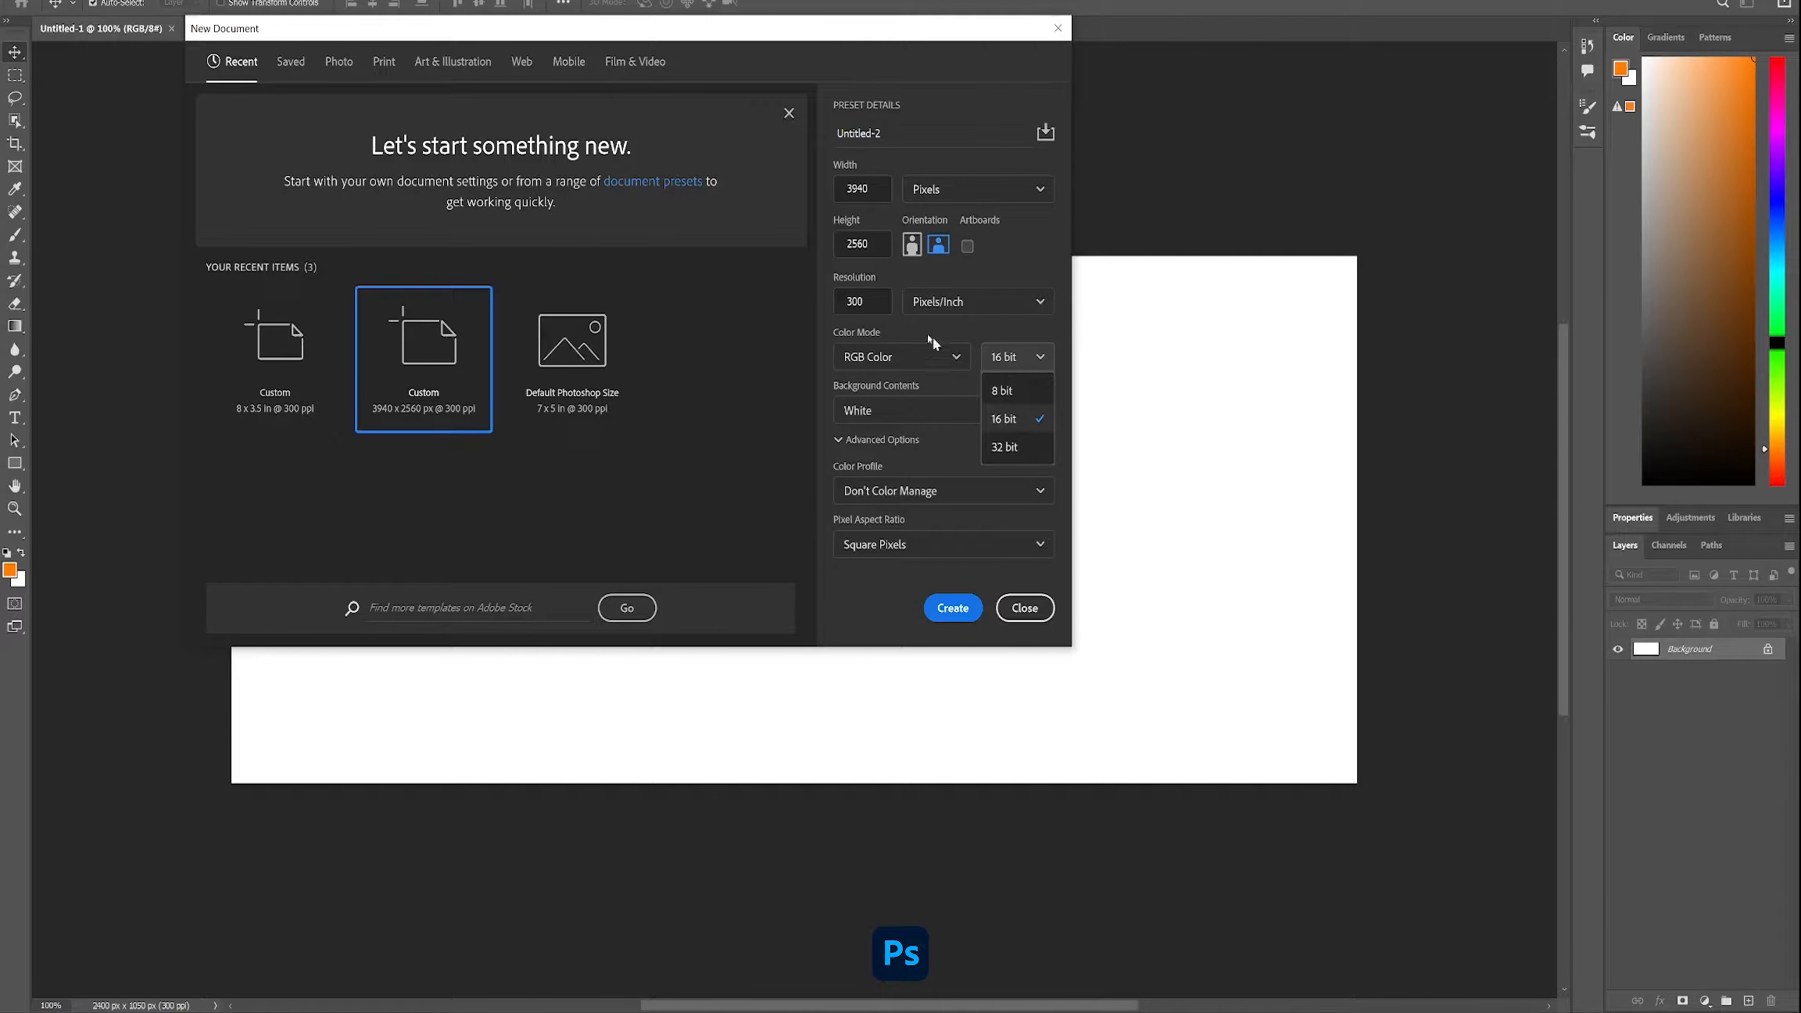
left_click(862, 308)
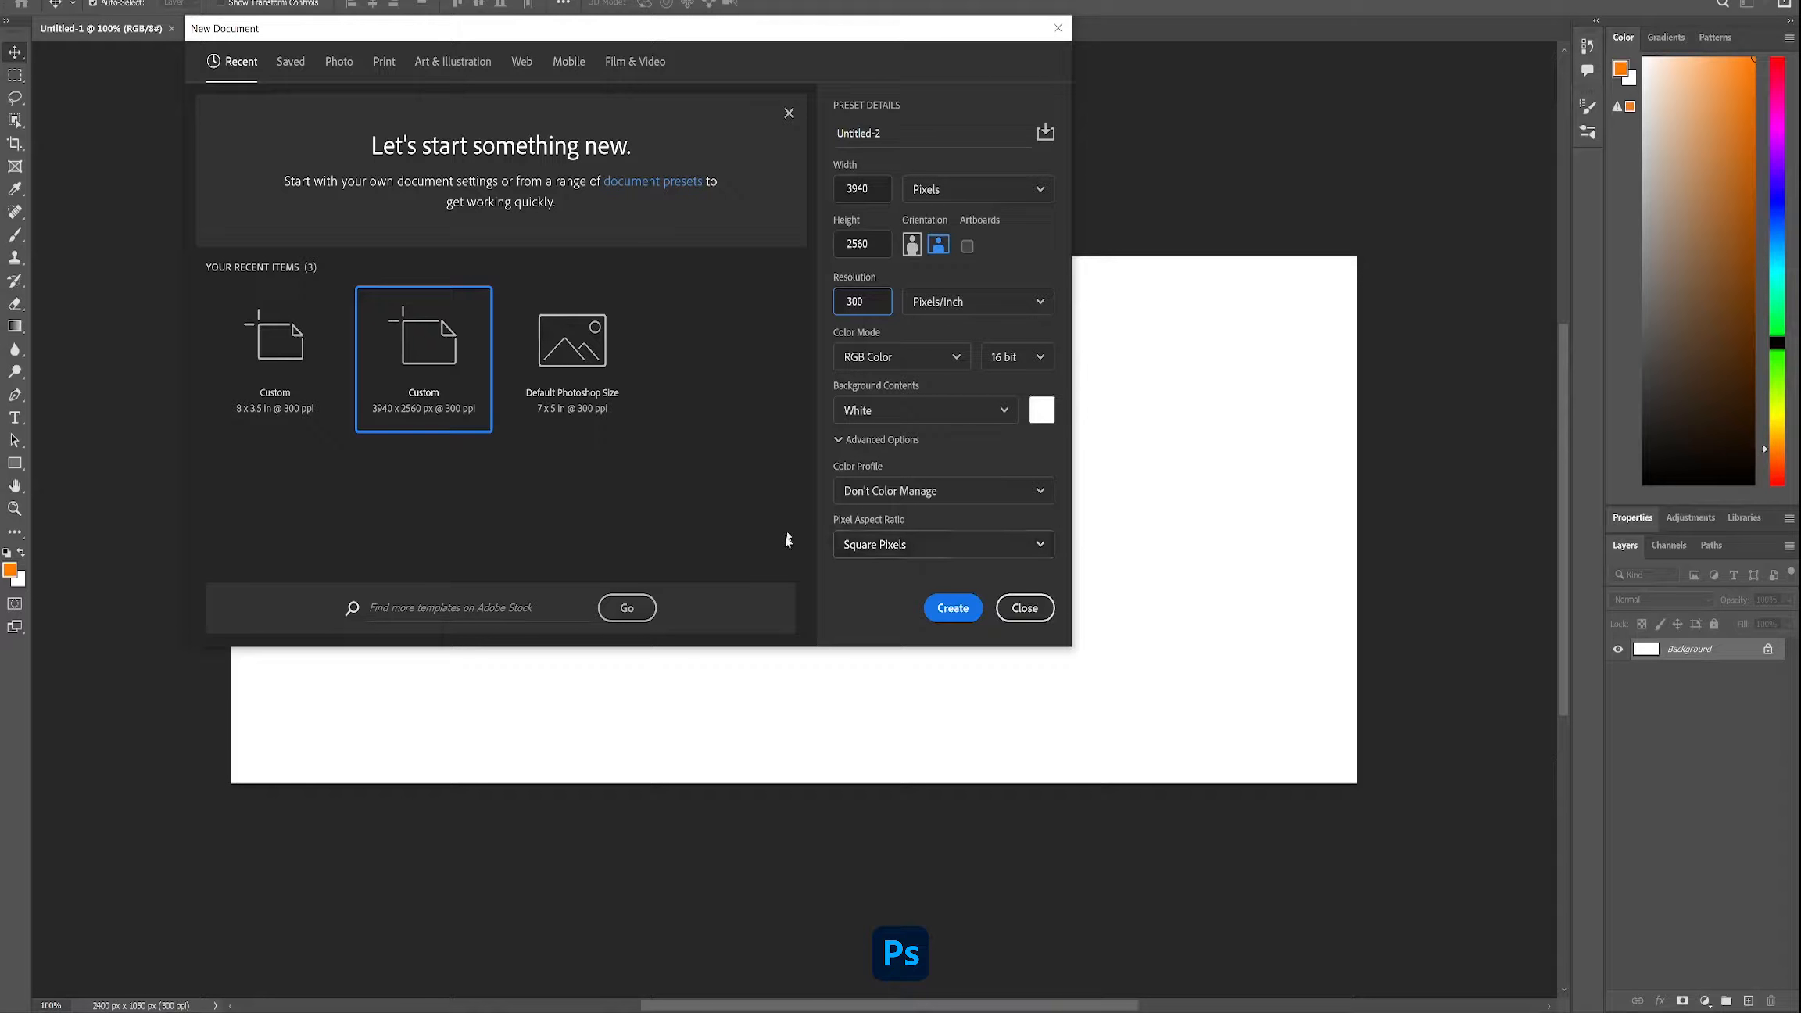
key("Return")
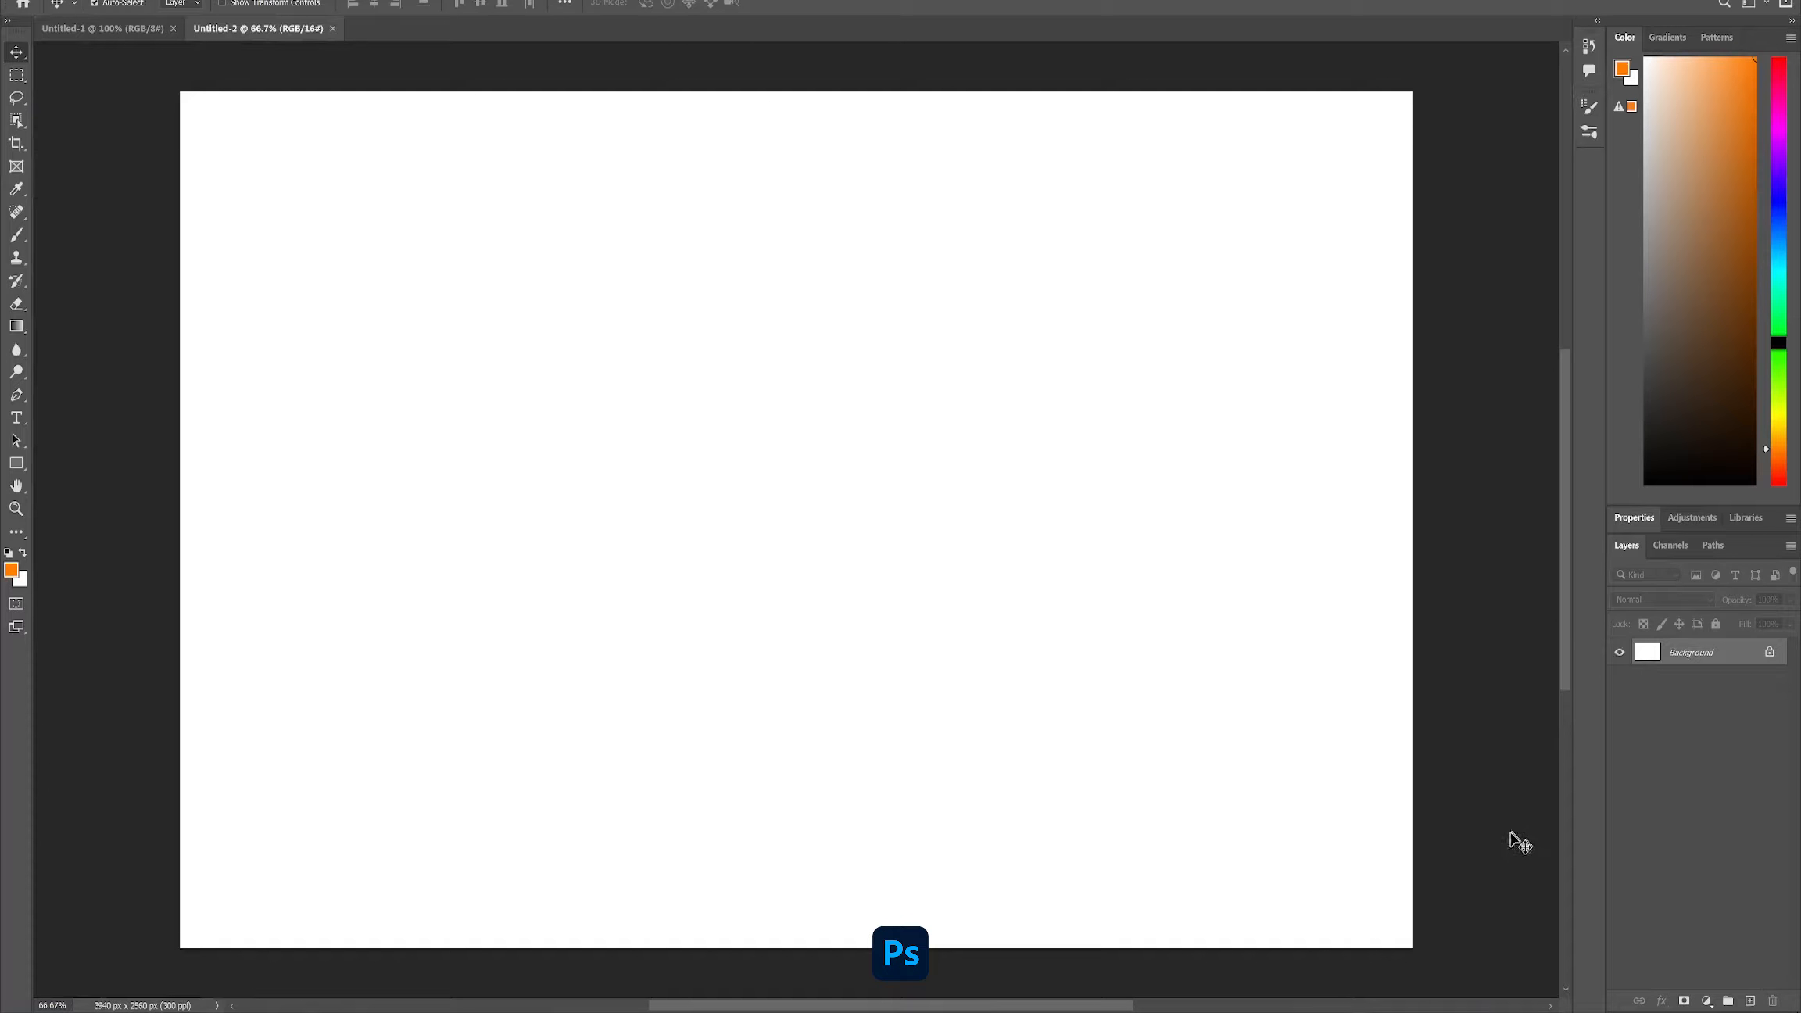
- Add an empty layer above the background and display the colour swatches
left_click(1752, 1003)
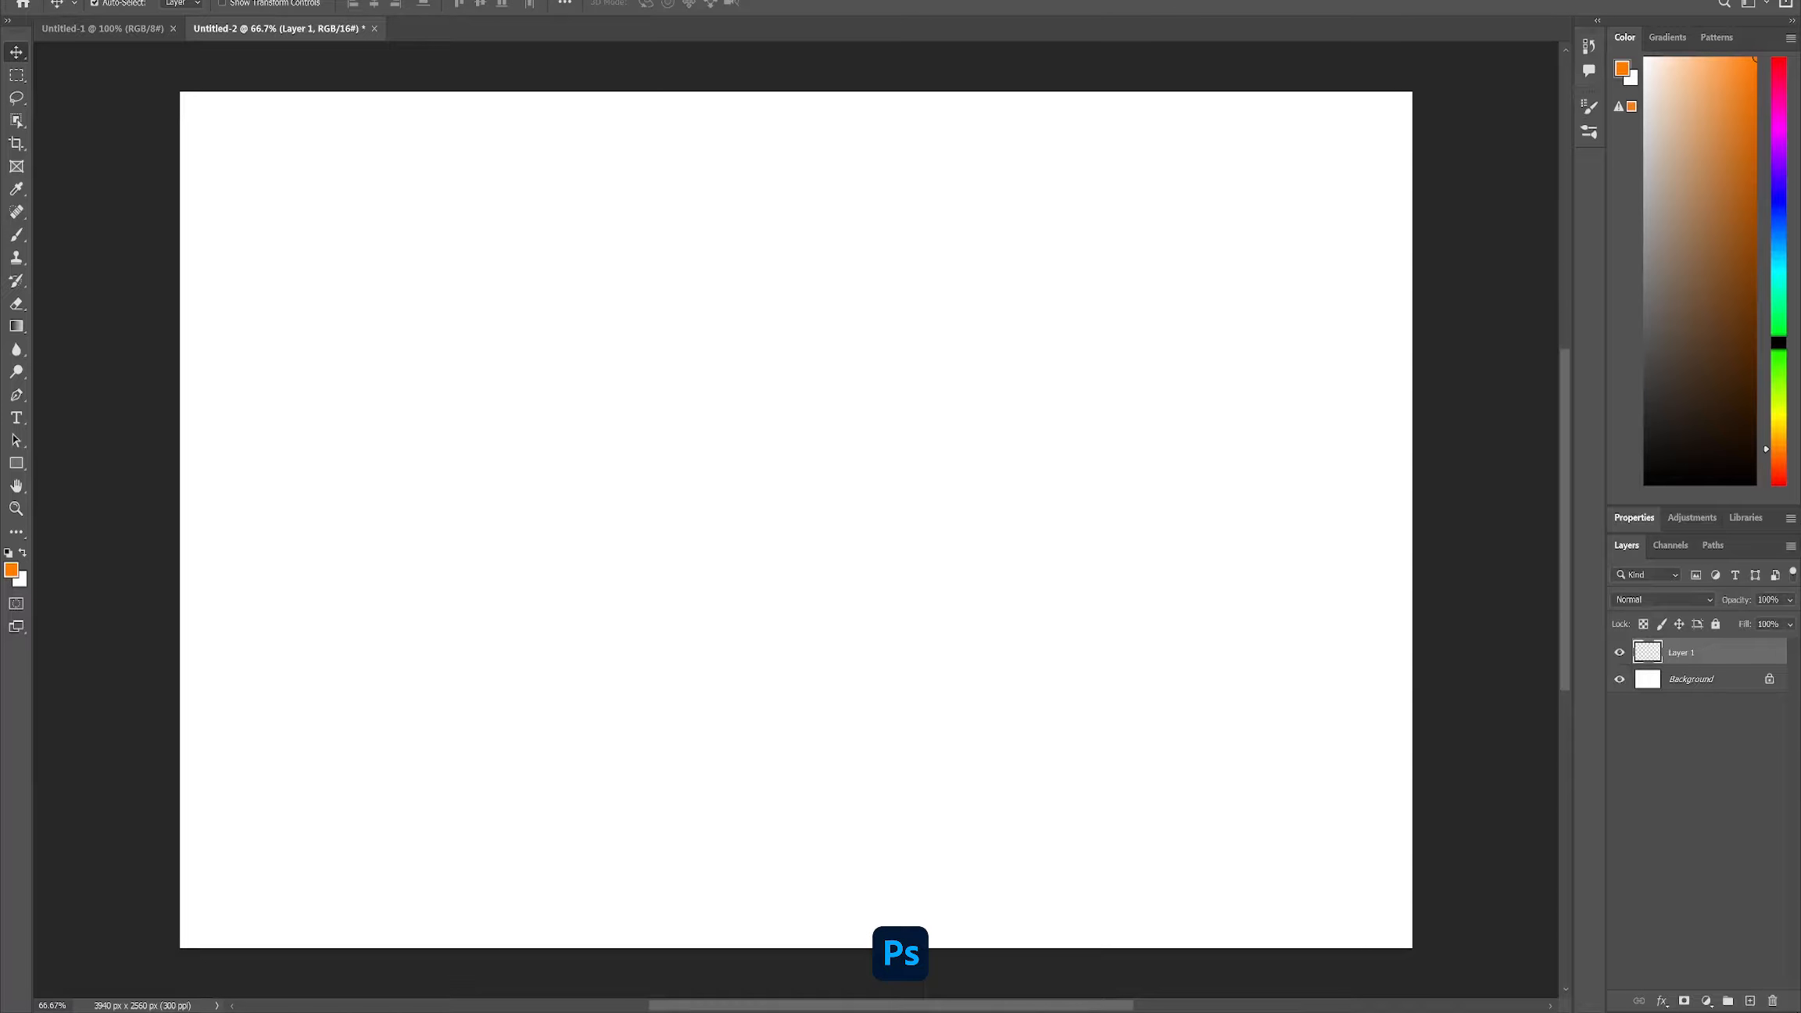
left_click(356, 1)
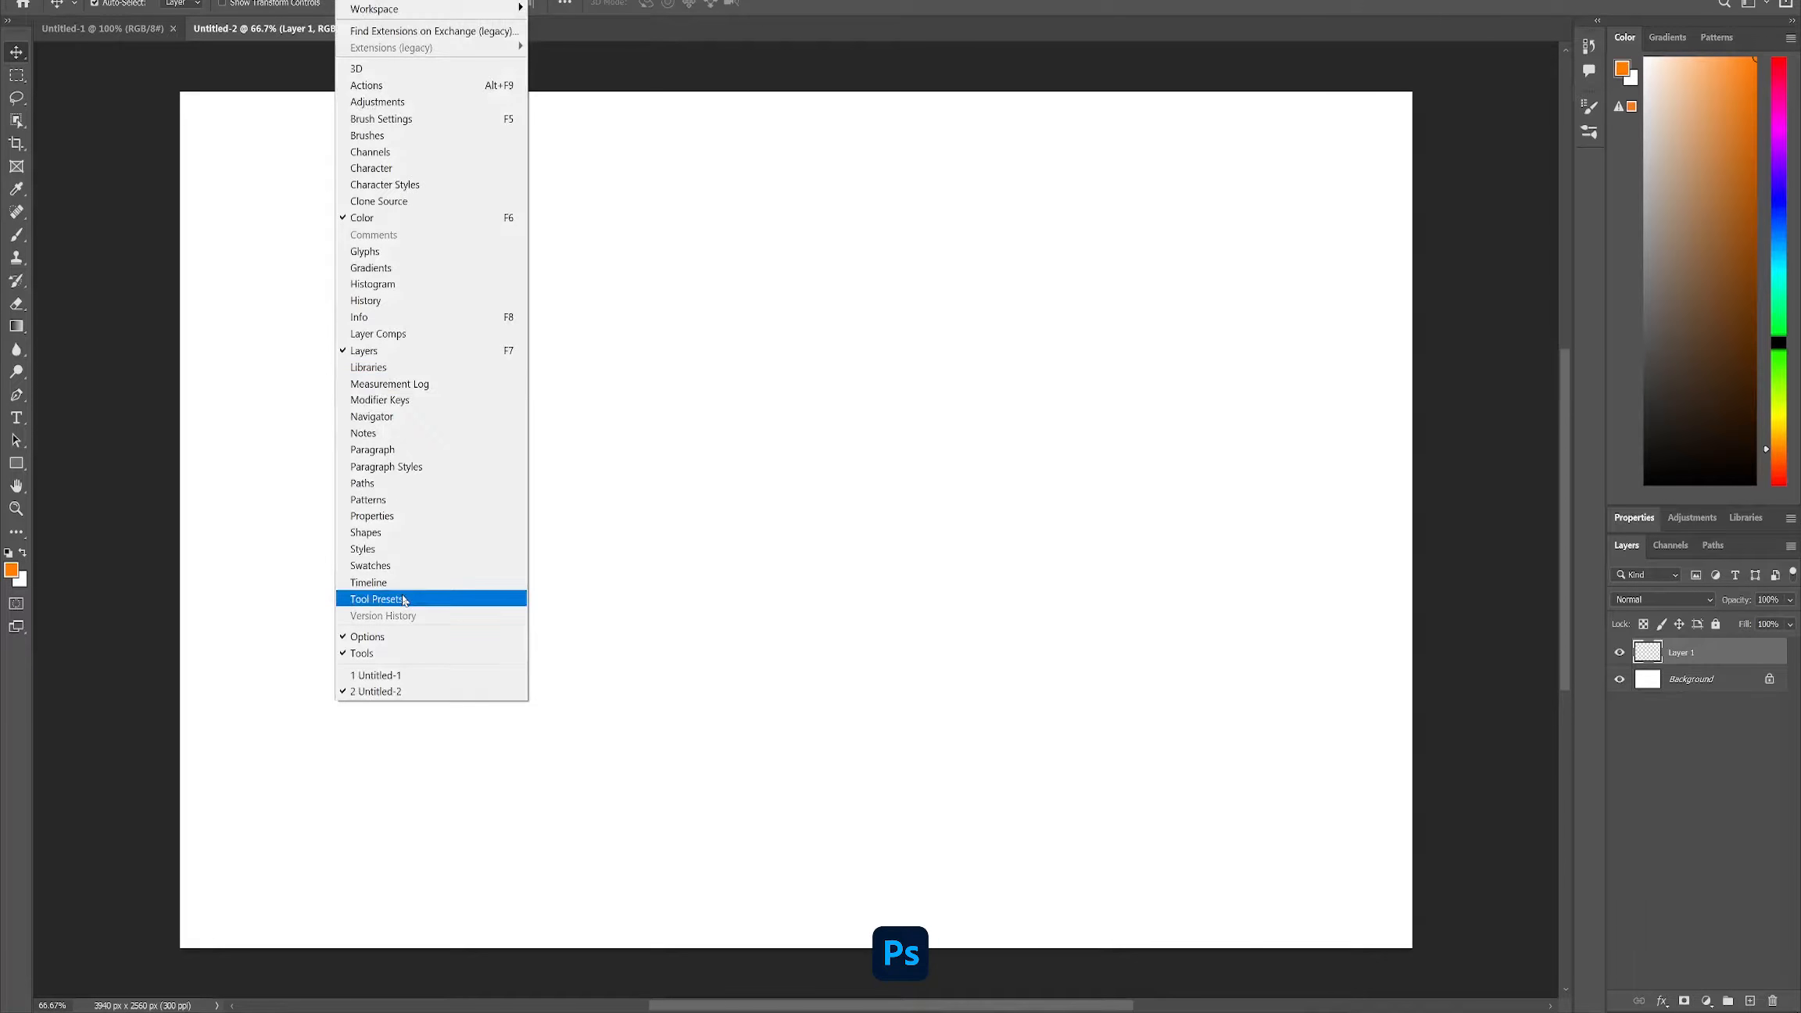
left_click(370, 565)
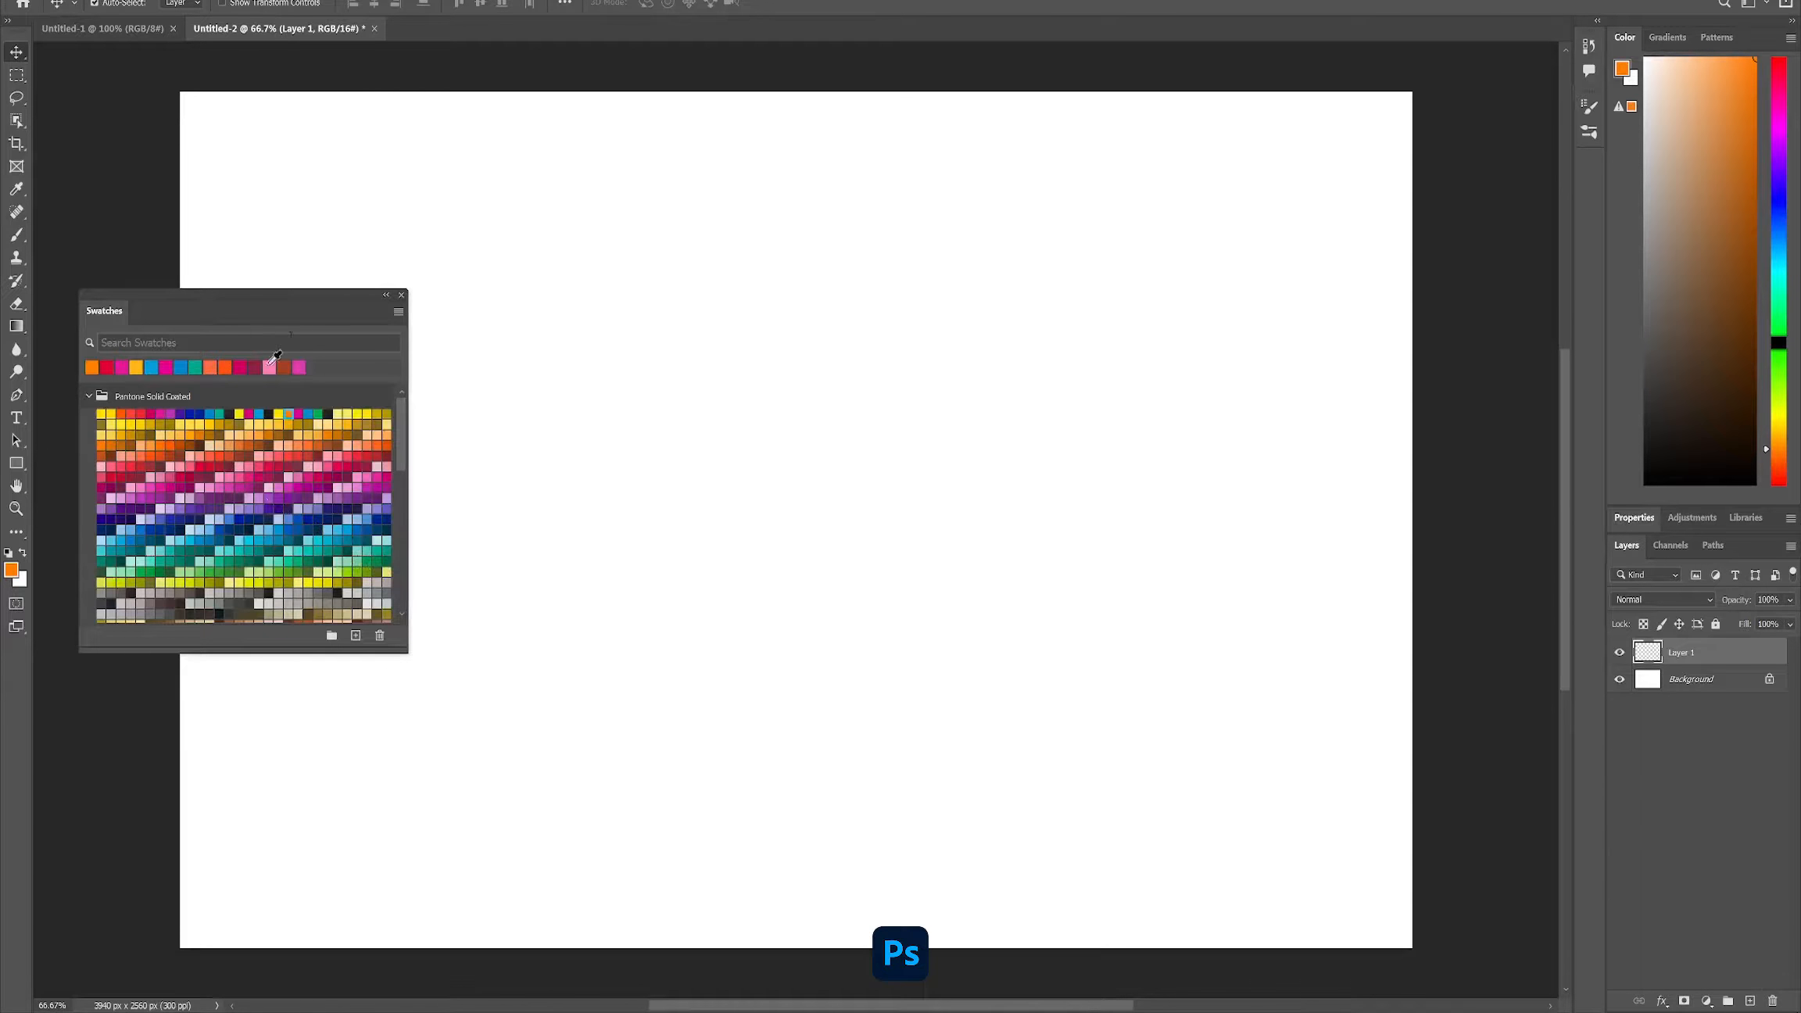
left_click(488, 238)
- Paint a thick, soft red diagonal band on Layer 1 from the canvas's upper-left corner towards its lower right with the Brush
key("ctrl+minus")
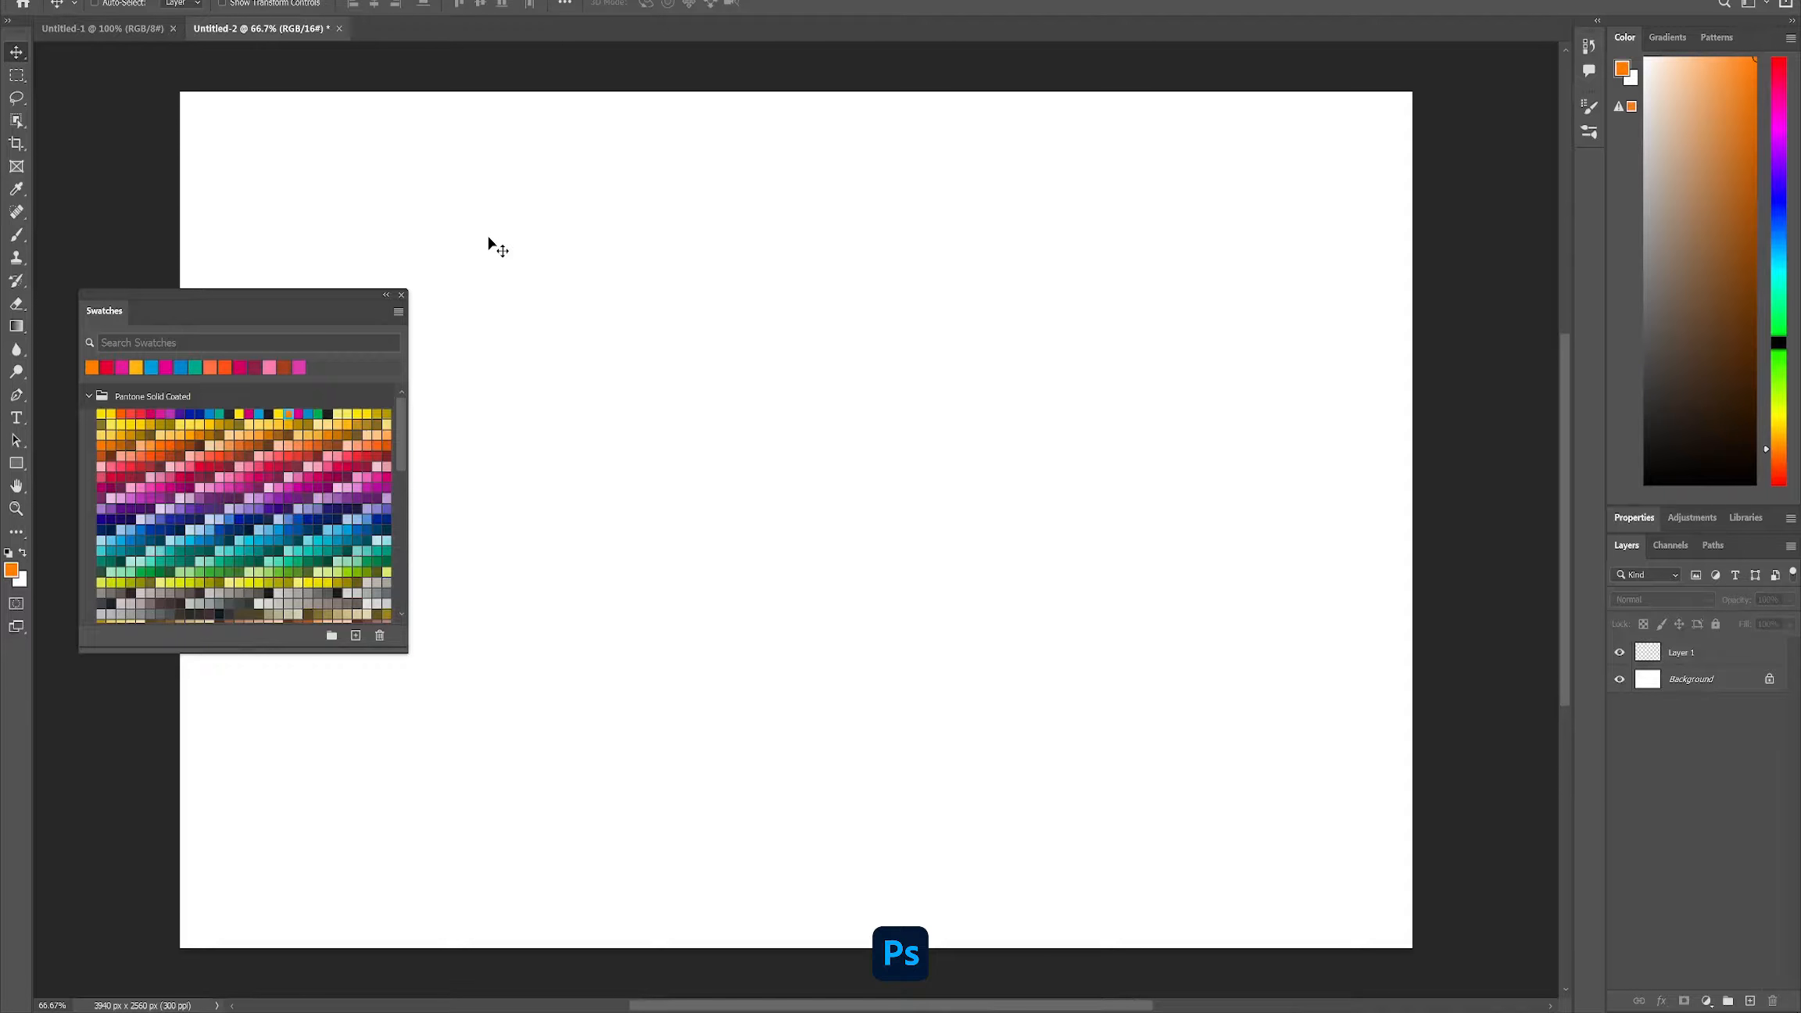
key("ctrl+minus")
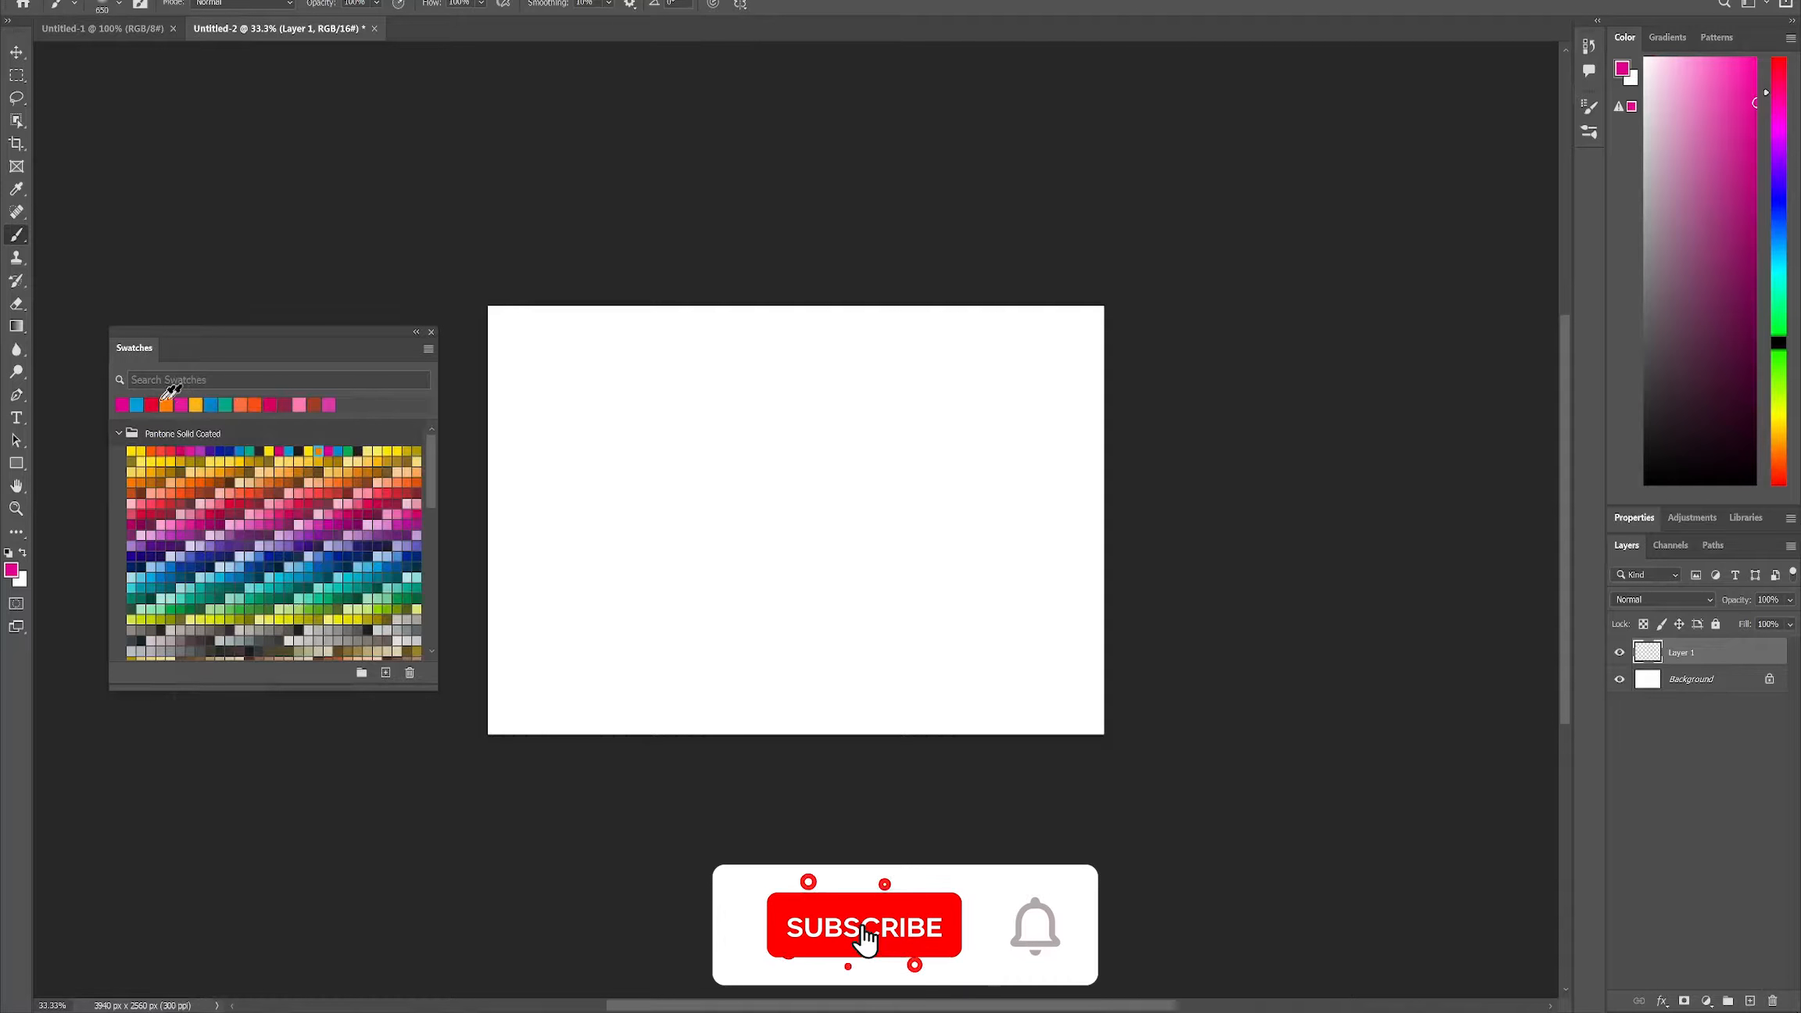
left_click(152, 403)
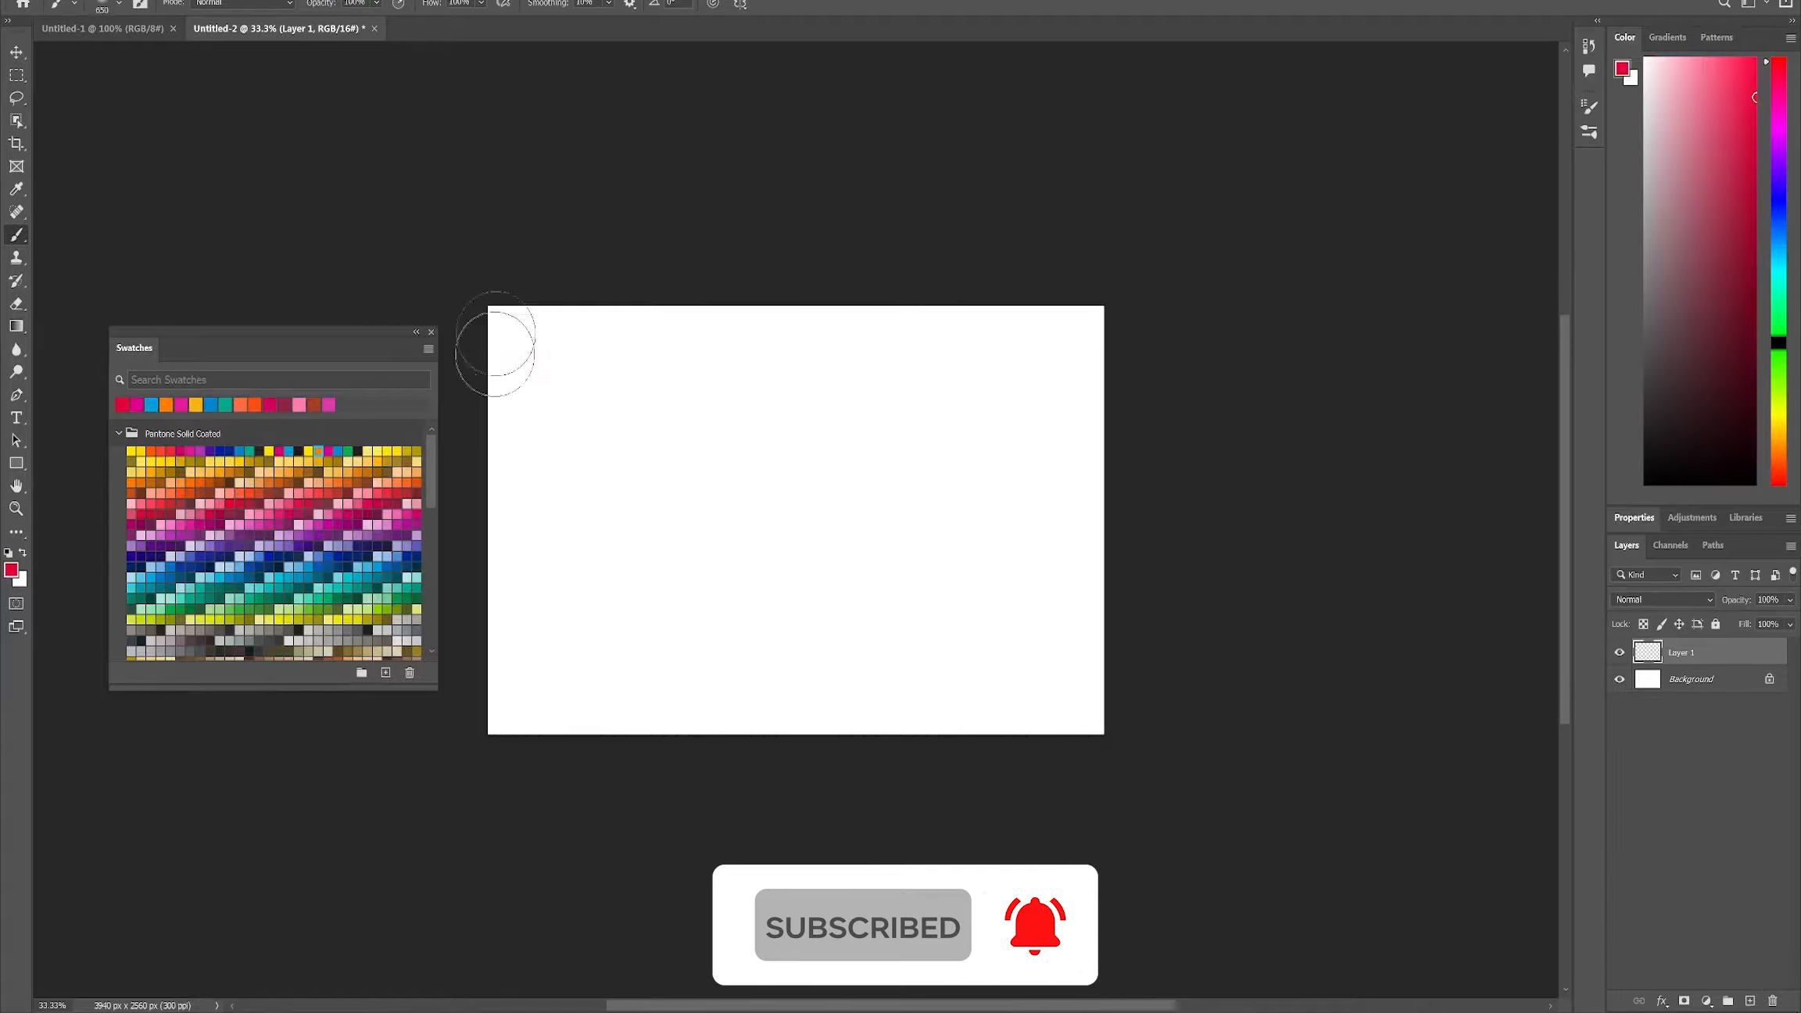
mouse_move(495, 354)
left_mouse_down()
mouse_move(557, 325)
mouse_move(607, 397)
left_mouse_up()
mouse_move(541, 461)
left_mouse_down()
mouse_move(573, 569)
mouse_move(782, 601)
mouse_move(958, 589)
mouse_move(904, 611)
left_mouse_up()
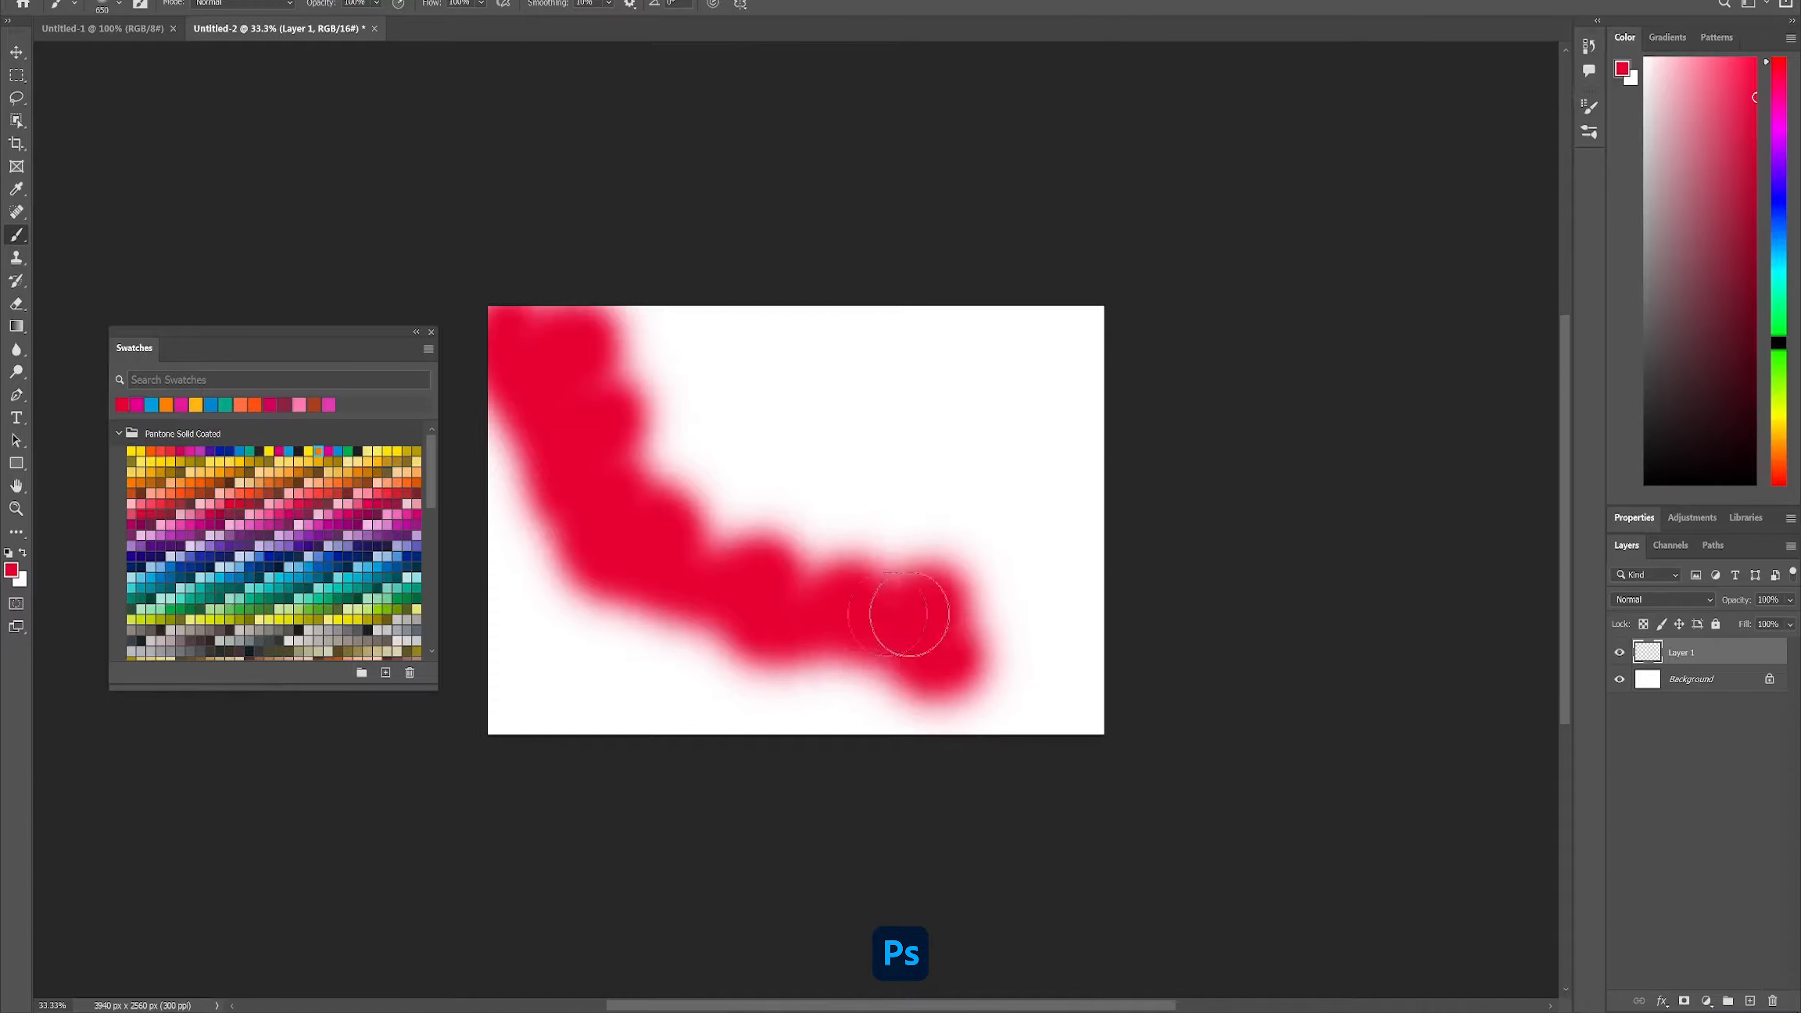
mouse_move(721, 482)
left_mouse_down()
mouse_move(640, 444)
mouse_move(526, 269)
mouse_move(561, 386)
left_mouse_up()
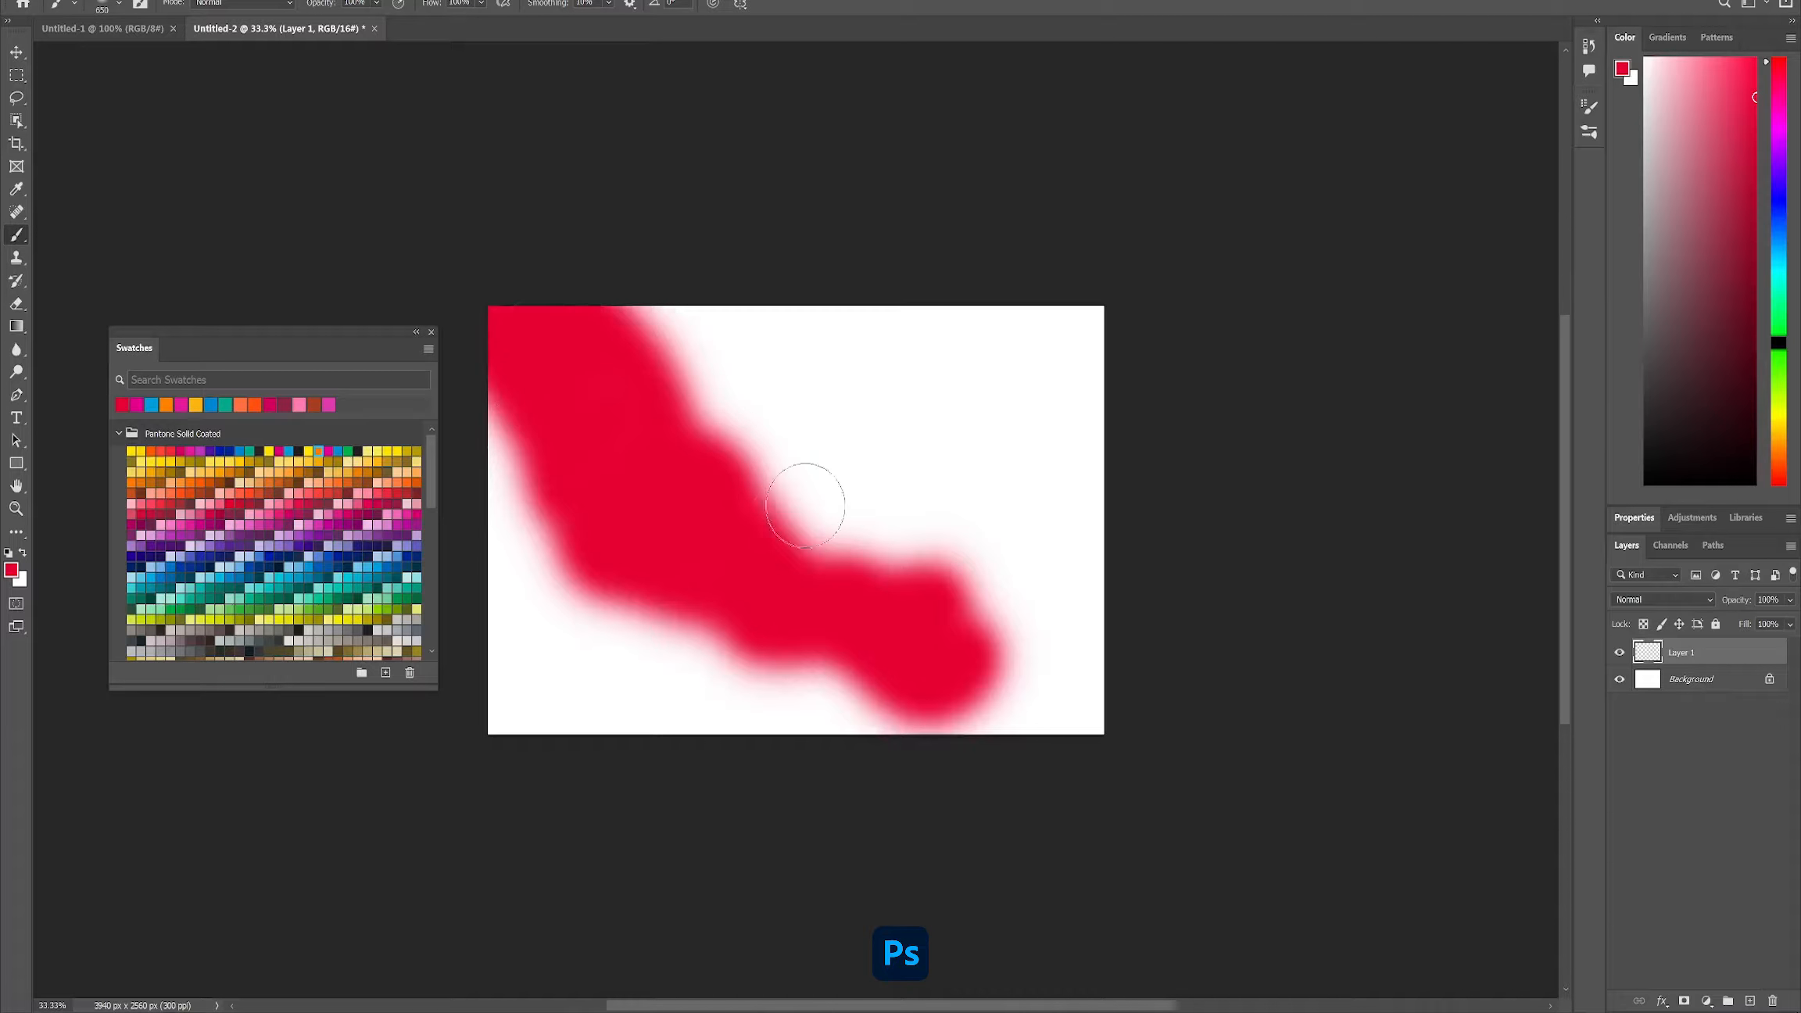
left_click_drag(805, 505, 977, 649)
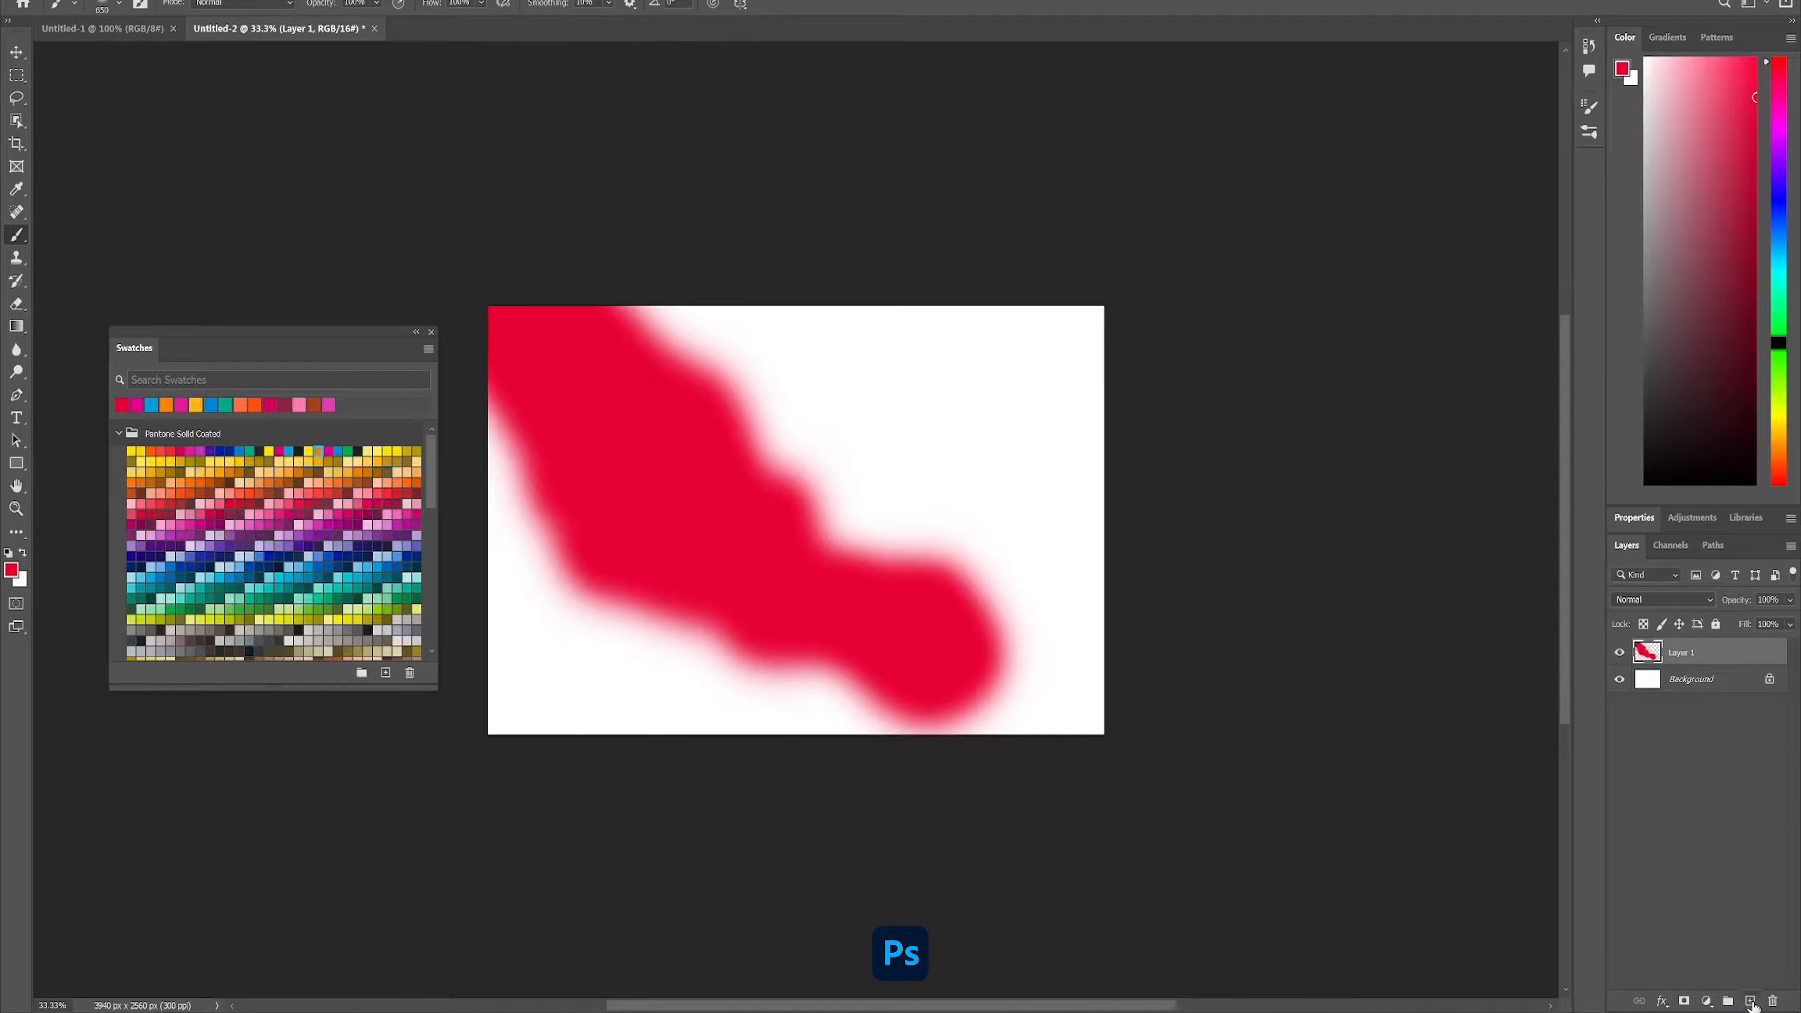
- Add a new layer and paint a light blue area along the canvas's upper edge, overlapping the red band
left_click(1751, 1001)
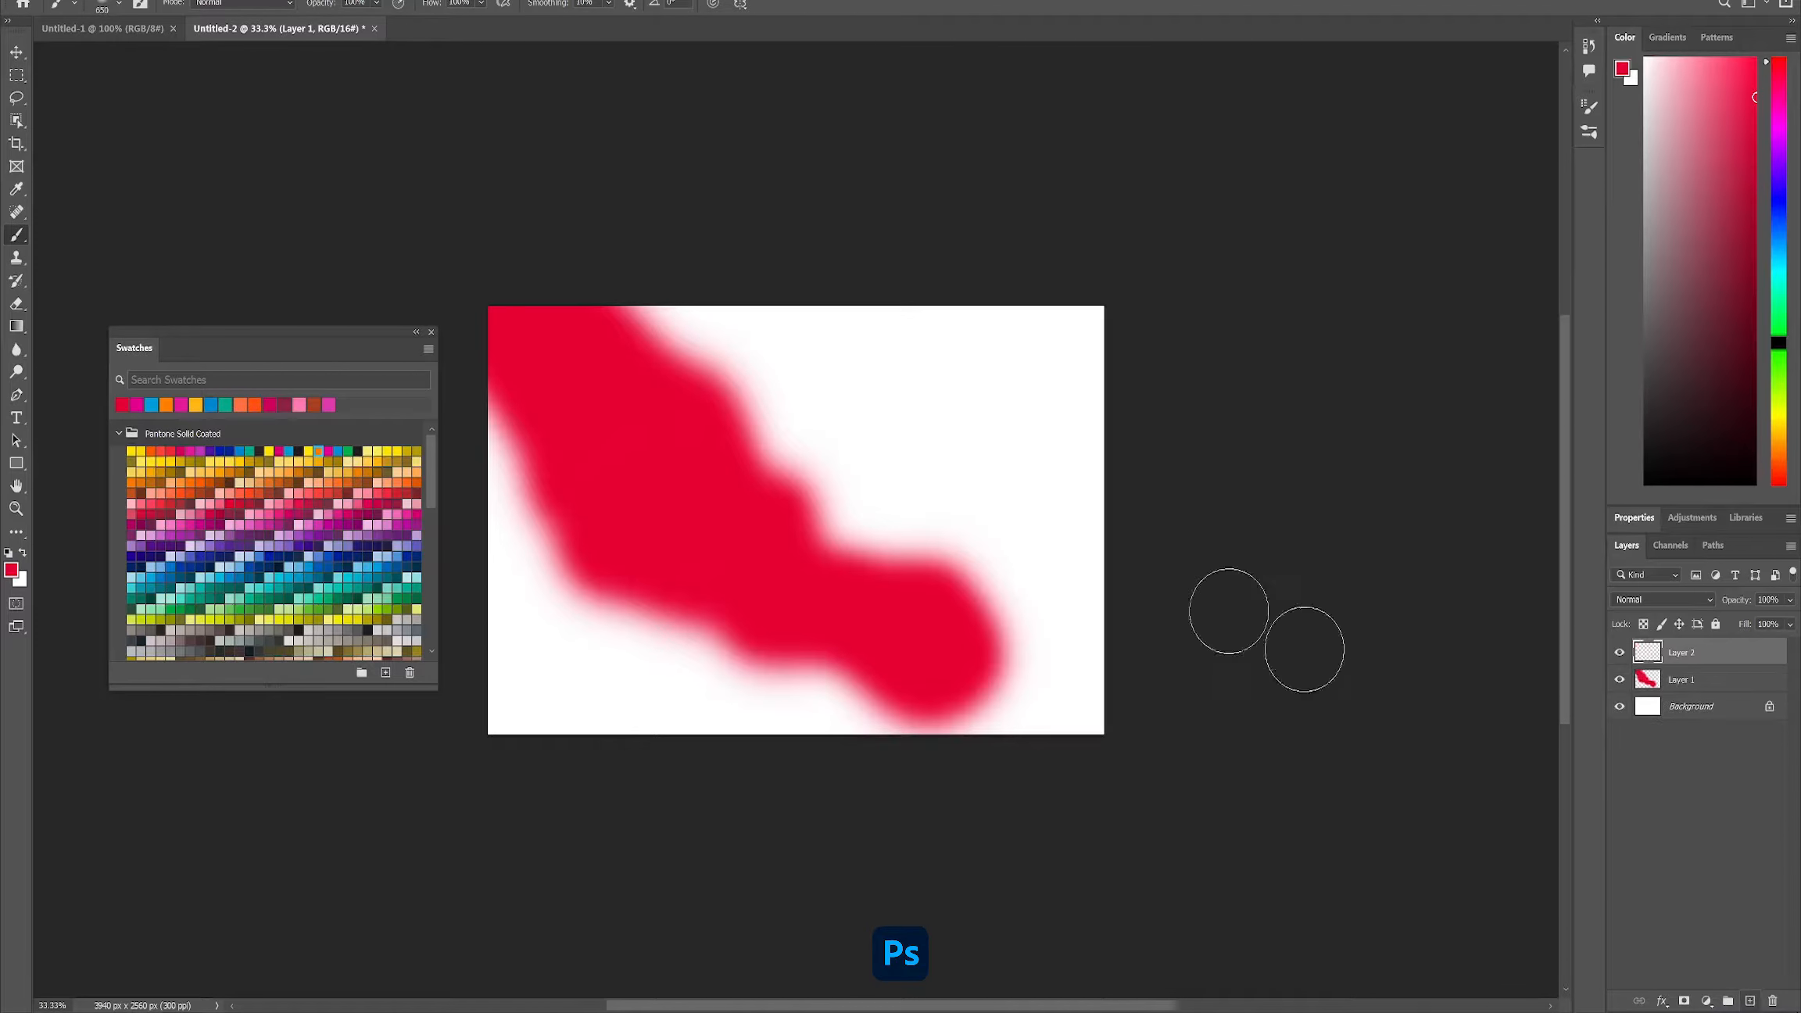
left_click(152, 404)
mouse_move(671, 293)
left_mouse_down()
mouse_move(632, 362)
mouse_move(727, 355)
left_mouse_up()
mouse_move(869, 474)
left_mouse_down()
mouse_move(716, 330)
mouse_move(688, 367)
mouse_move(707, 454)
mouse_move(783, 569)
left_mouse_up()
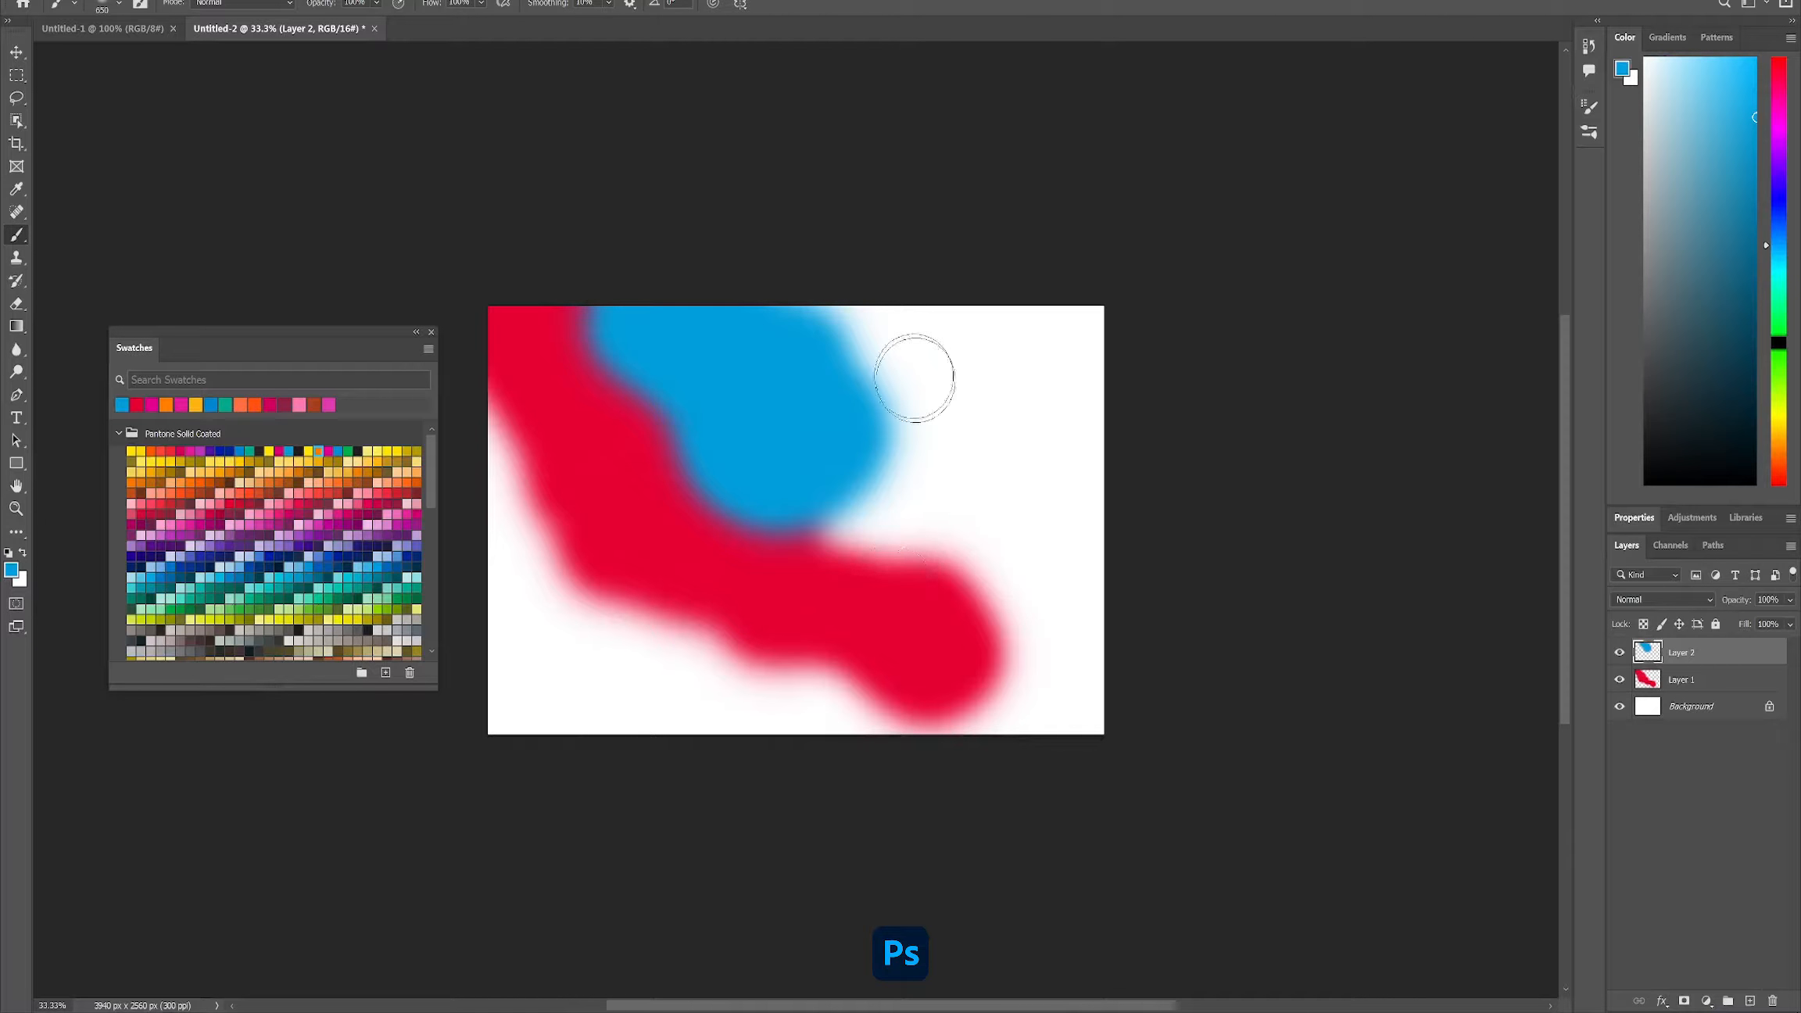
left_click(900, 346)
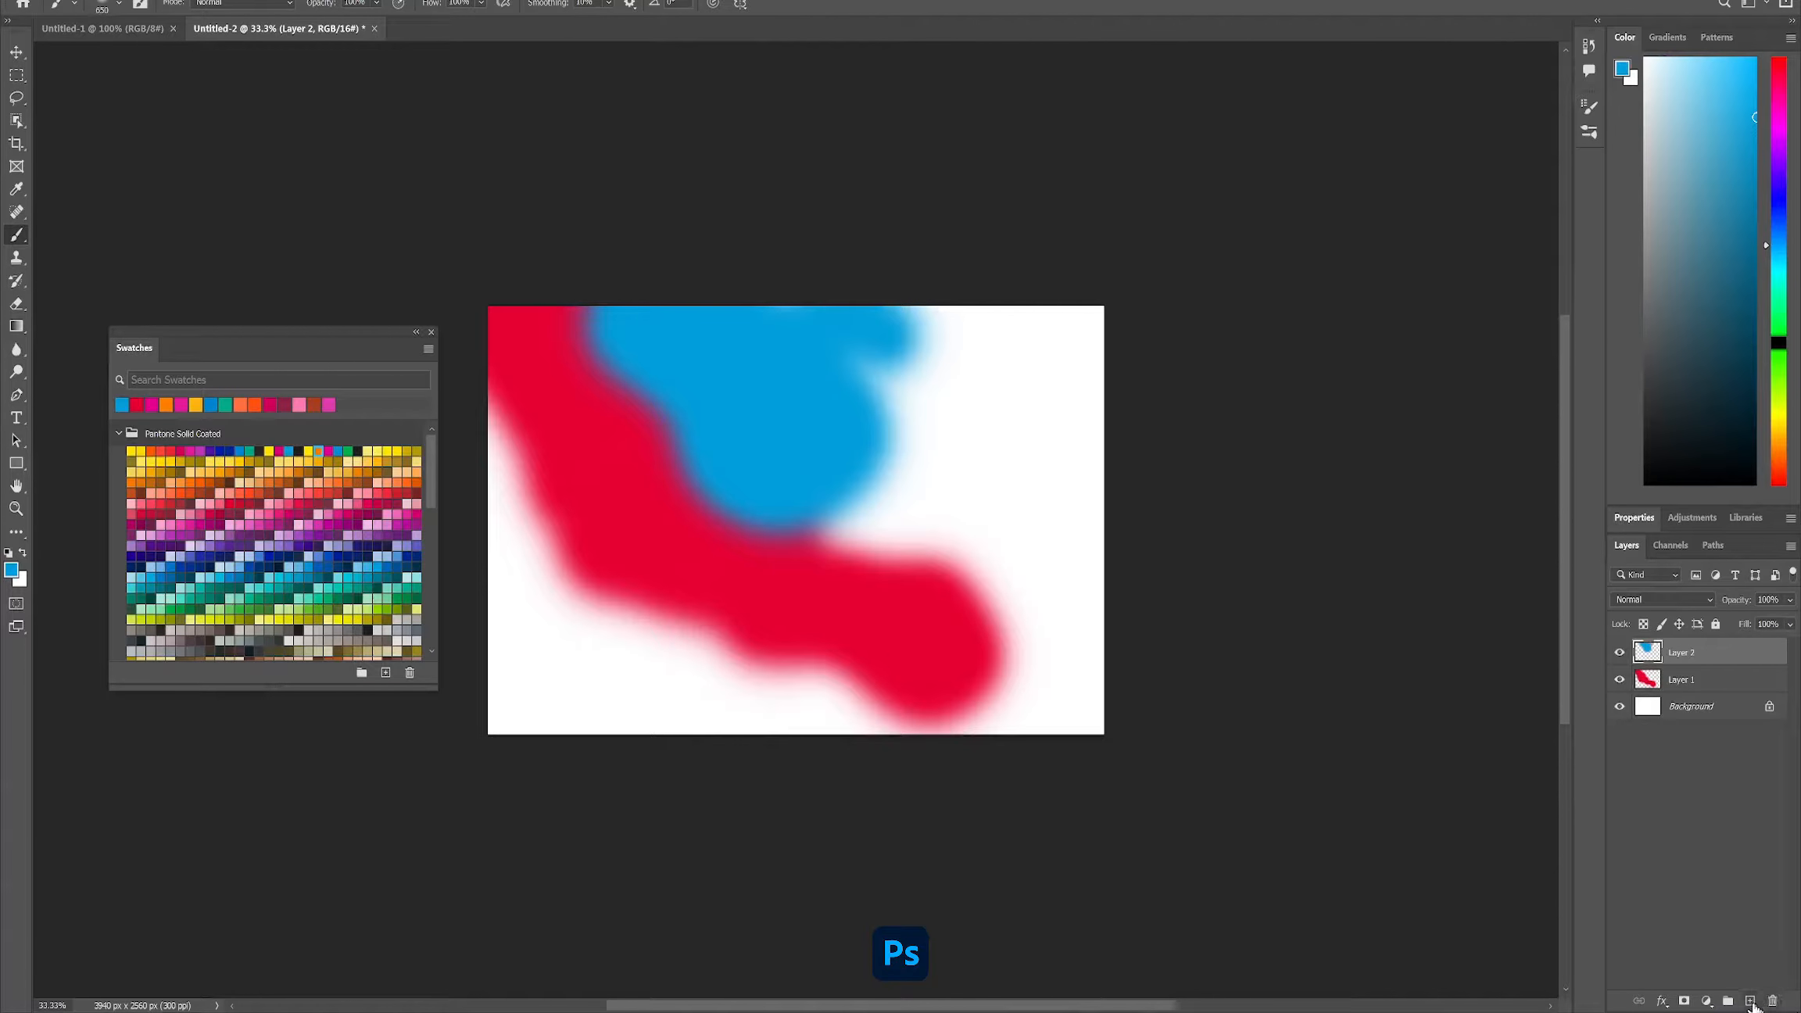
- Add a new layer and paint dark blue along the canvas's left edge down to its lower-left corner
left_click(1751, 1001)
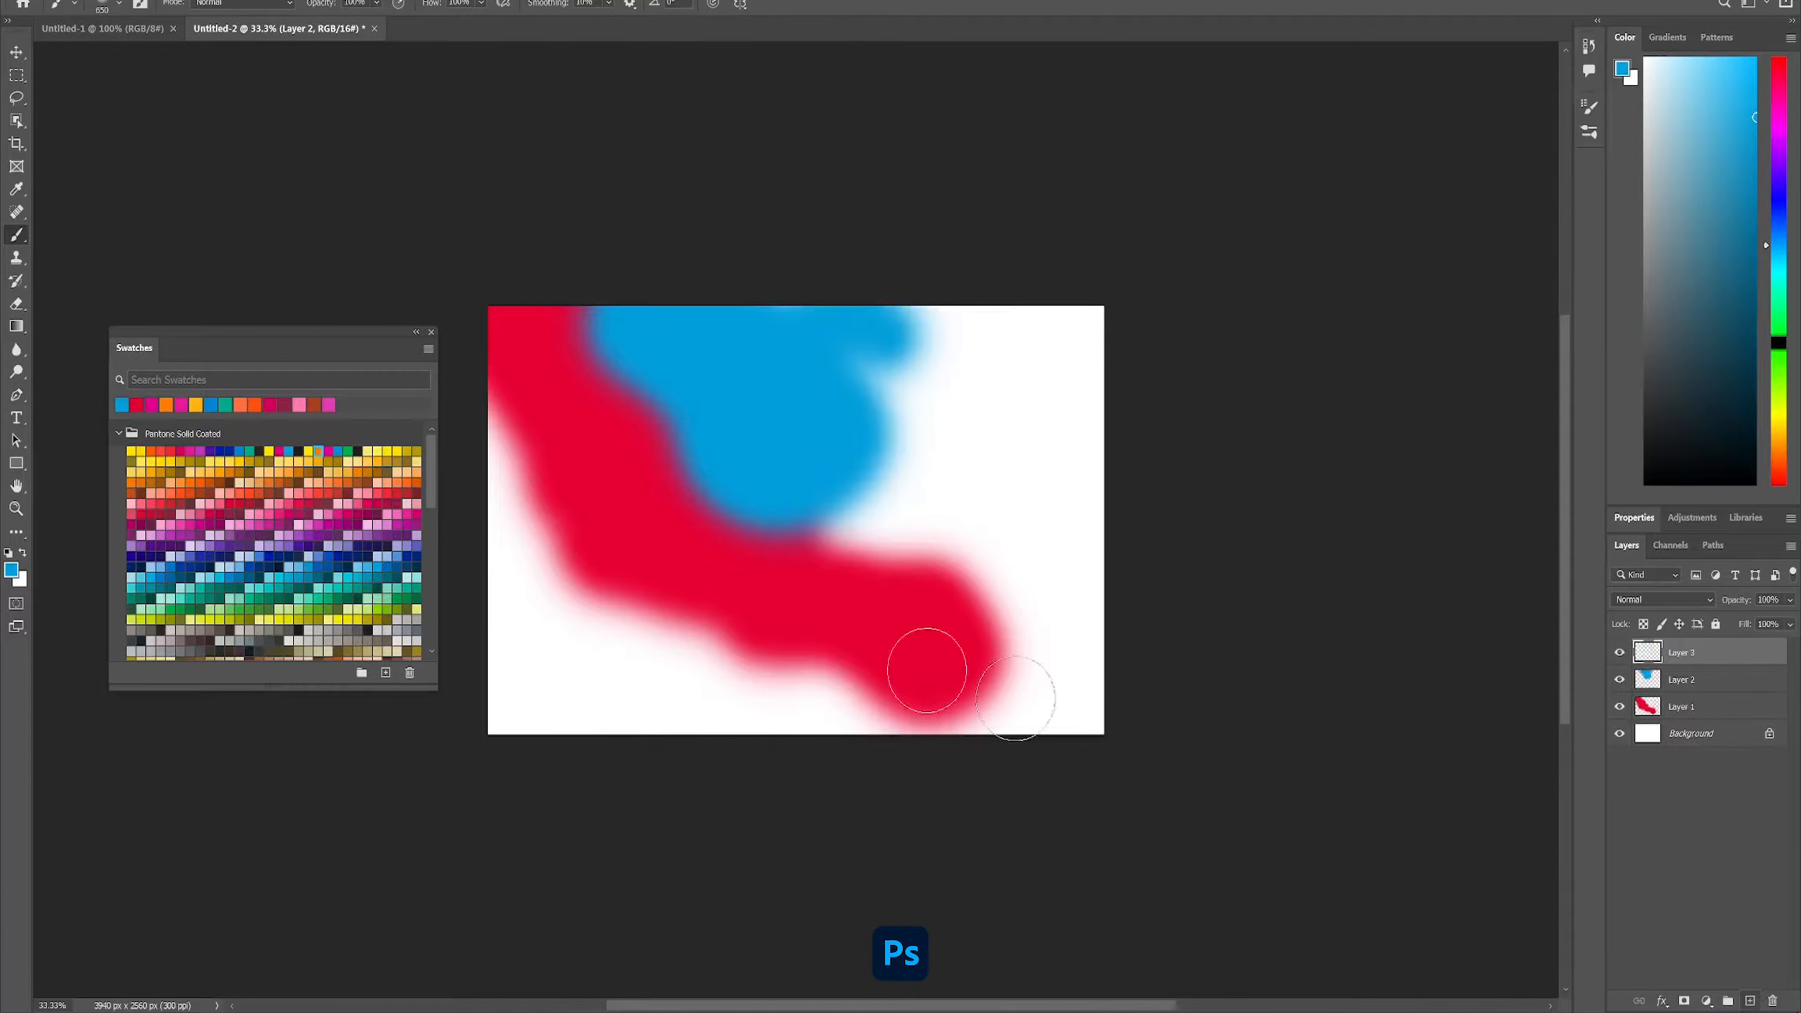
left_click(227, 451)
mouse_move(591, 631)
left_mouse_down()
mouse_move(547, 681)
mouse_move(538, 530)
mouse_move(487, 541)
mouse_move(528, 707)
mouse_move(577, 736)
mouse_move(477, 646)
mouse_move(473, 533)
mouse_move(505, 476)
mouse_move(484, 457)
mouse_move(530, 585)
mouse_move(531, 529)
mouse_move(476, 430)
mouse_move(484, 388)
mouse_move(555, 643)
left_mouse_up()
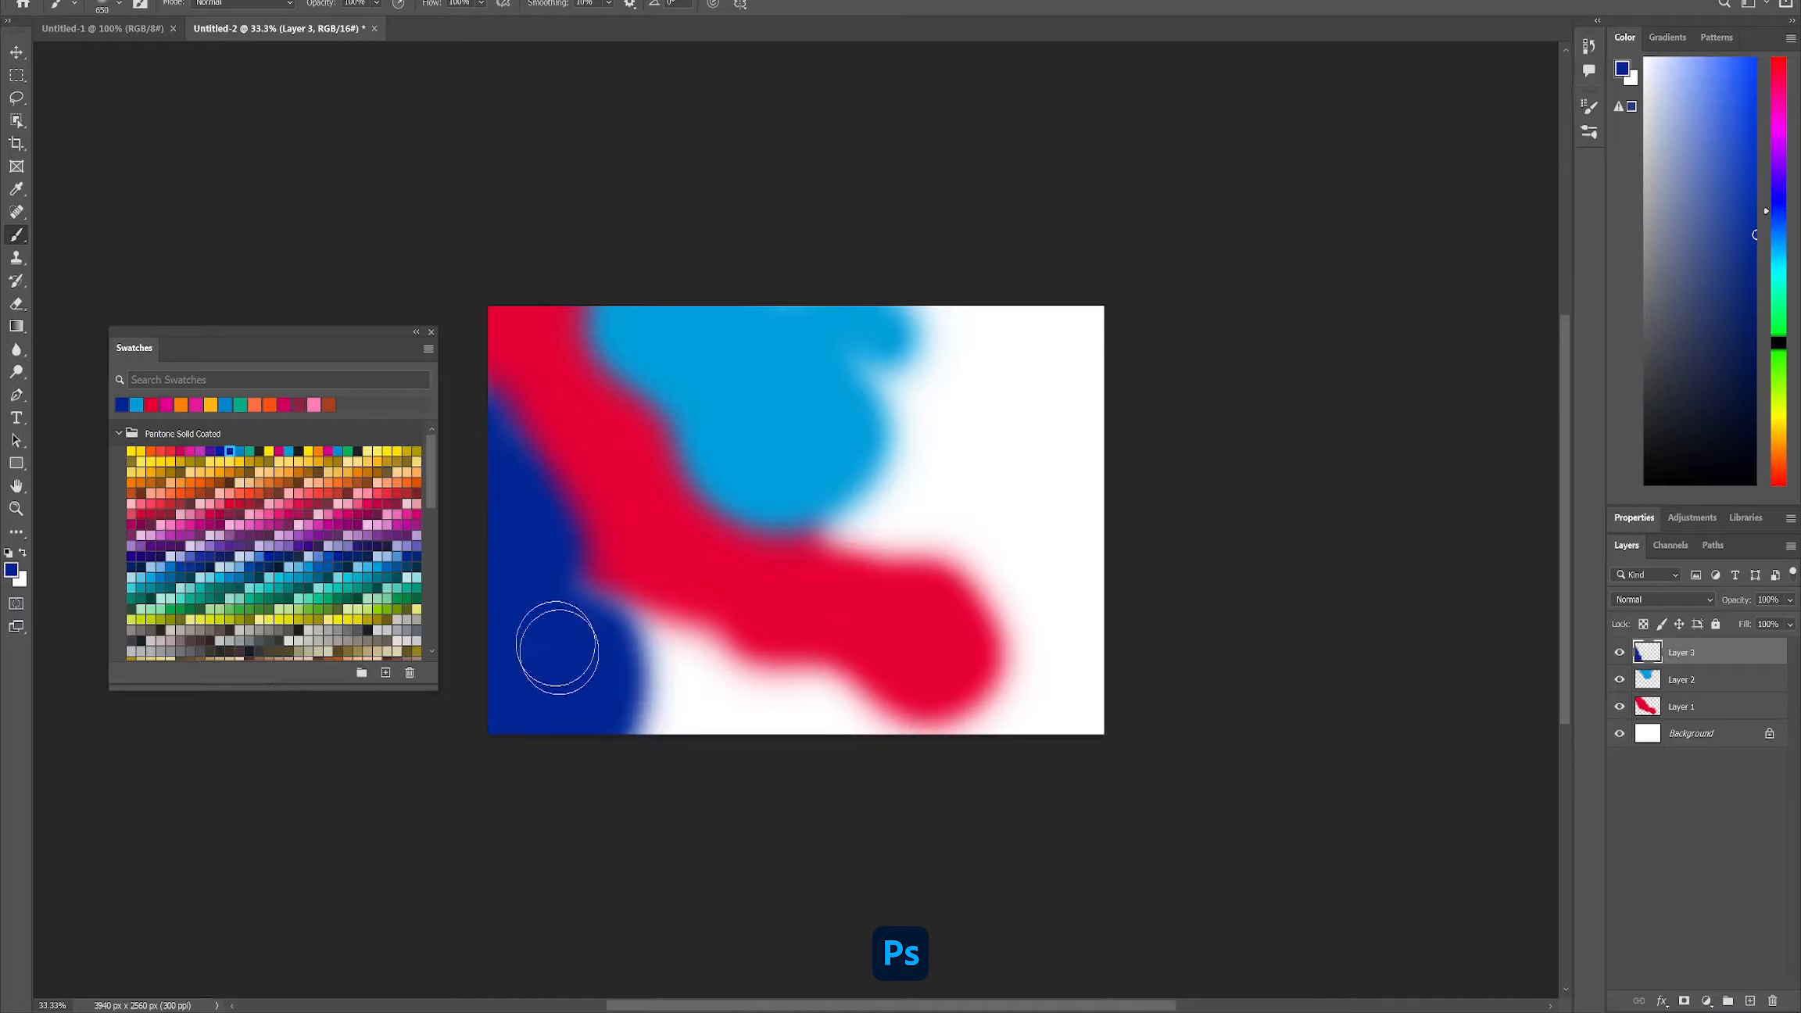
- Add a new layer and paint a magenta area over the canvas's upper-right corner
left_click(1751, 1001)
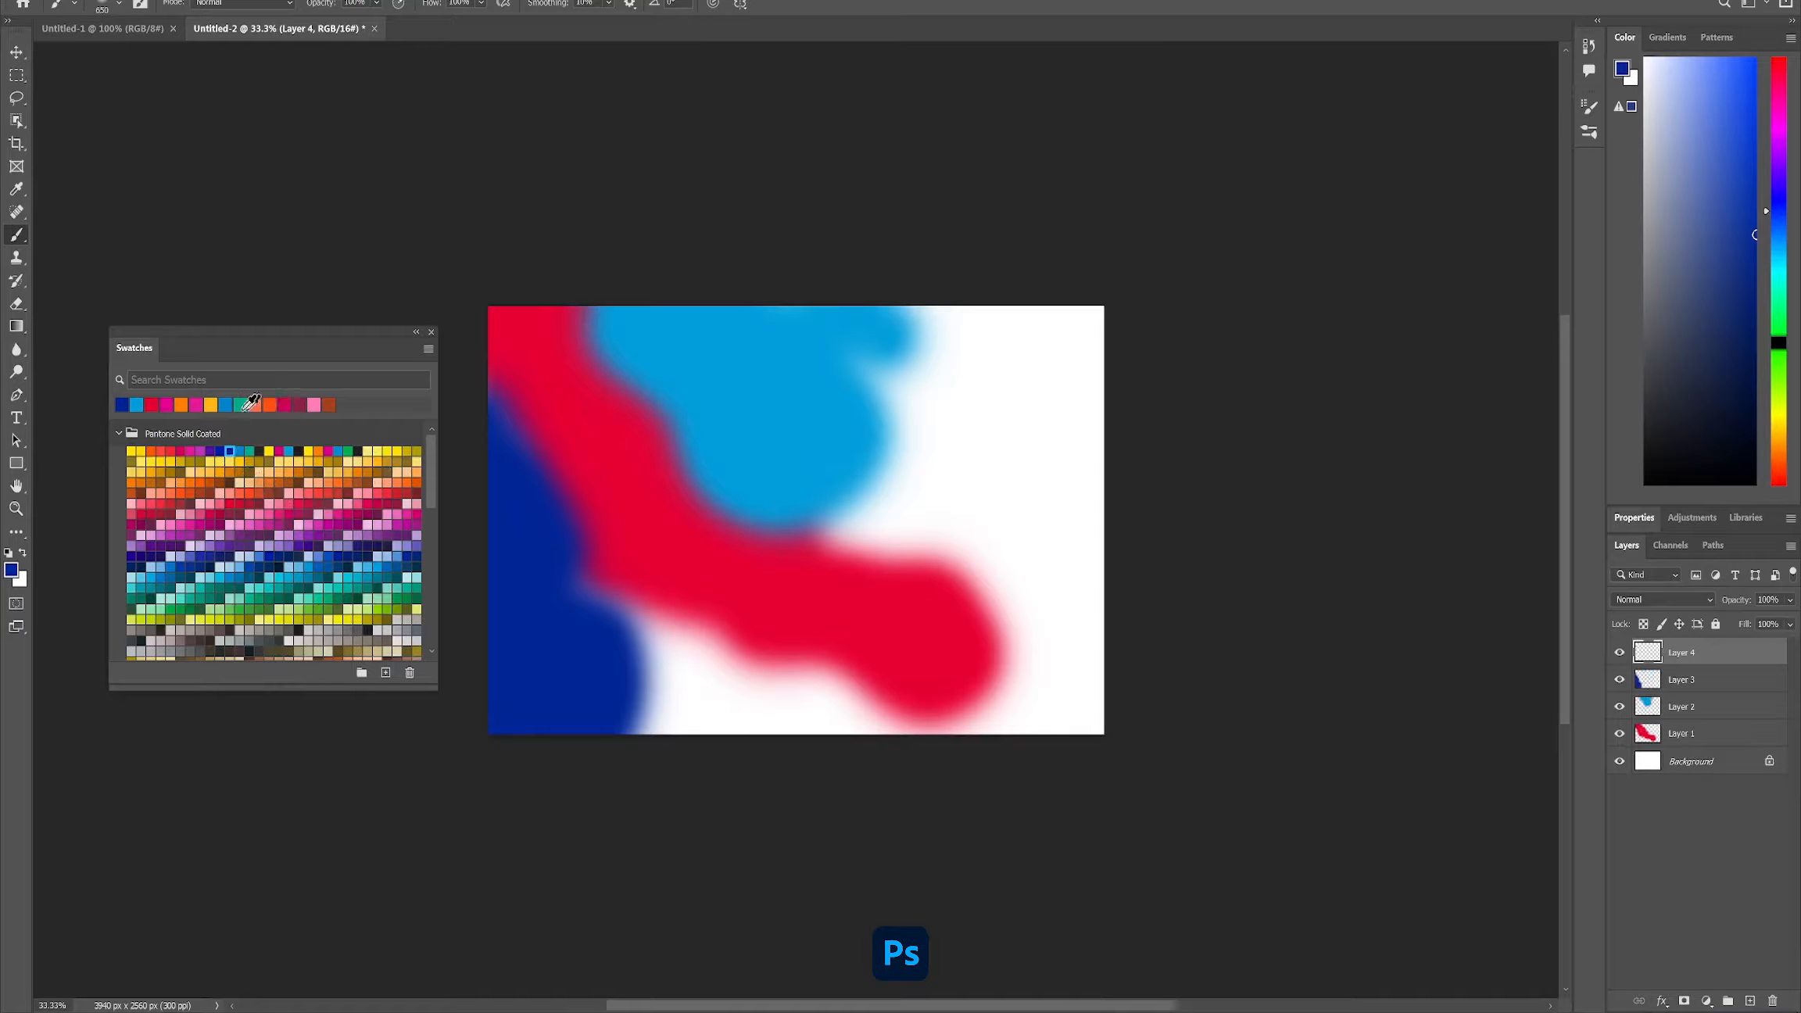
left_click(196, 405)
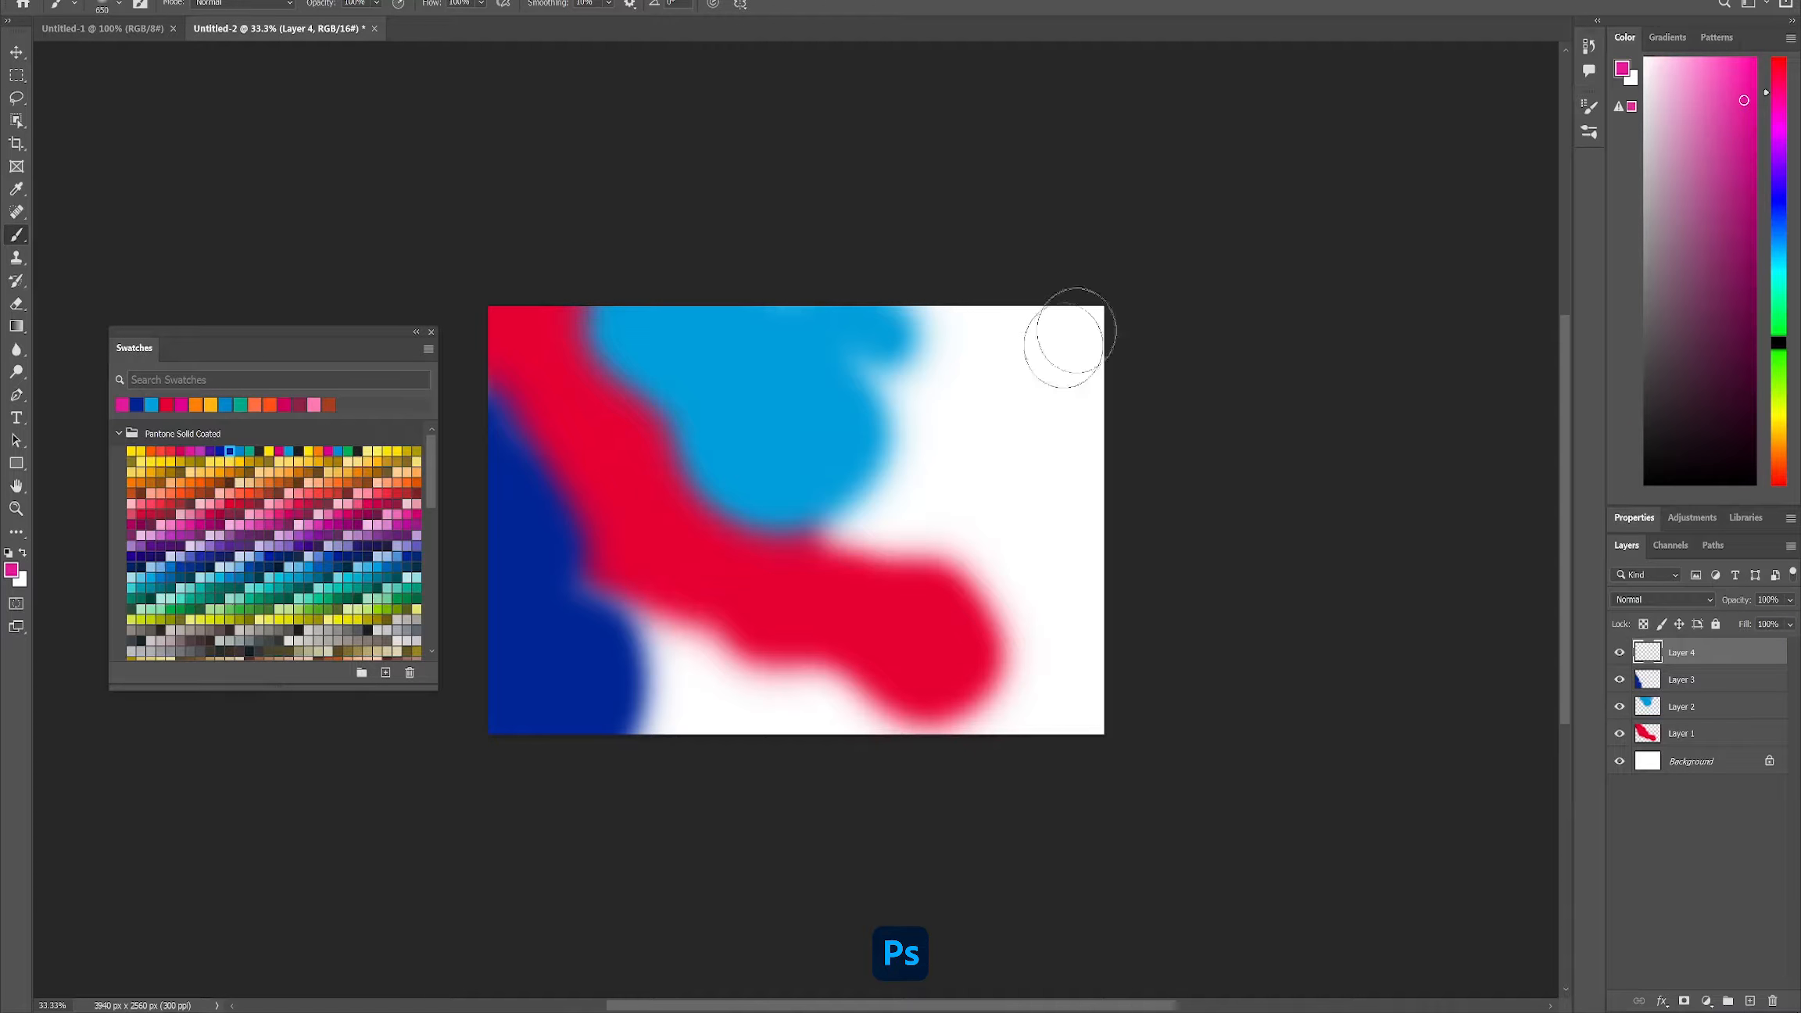
mouse_move(1061, 338)
left_mouse_down()
mouse_move(1000, 338)
mouse_move(1124, 327)
mouse_move(1164, 354)
mouse_move(1038, 446)
mouse_move(982, 426)
mouse_move(1035, 399)
mouse_move(992, 391)
mouse_move(1078, 470)
left_mouse_up()
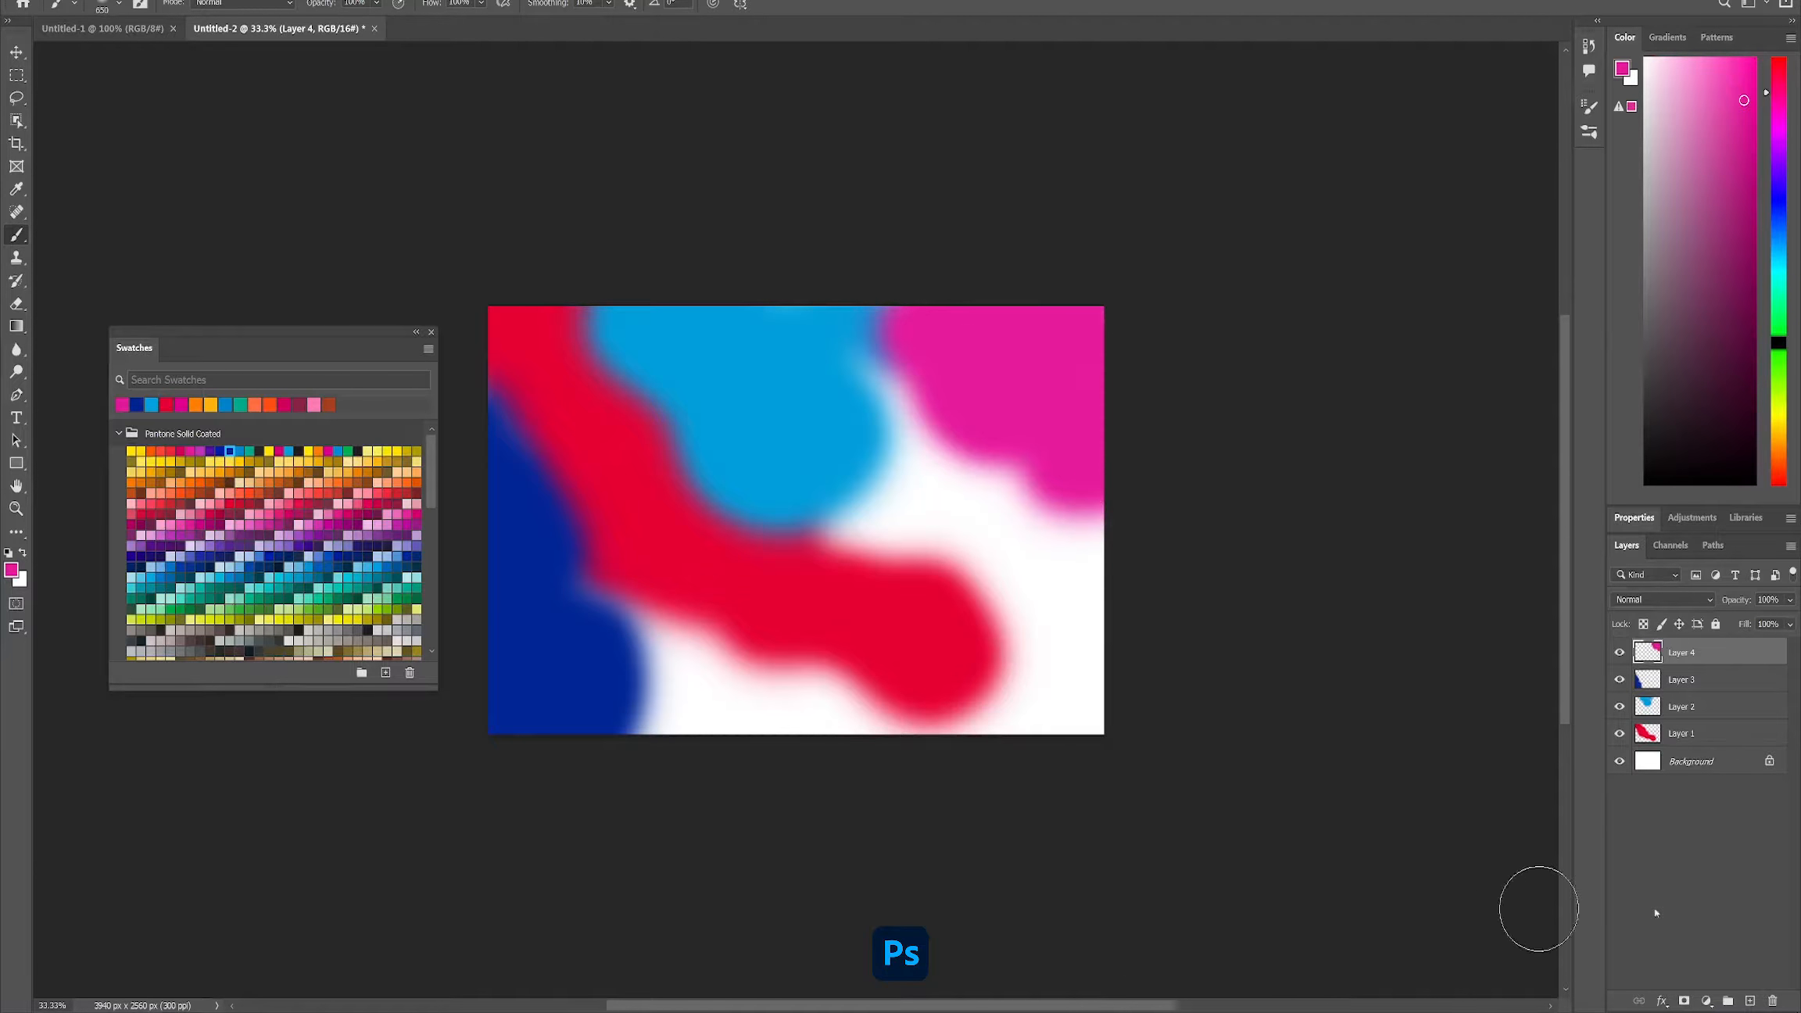
- Add a new layer and paint yellow-orange along the canvas's lower edge and up its right edge
left_click(1751, 1002)
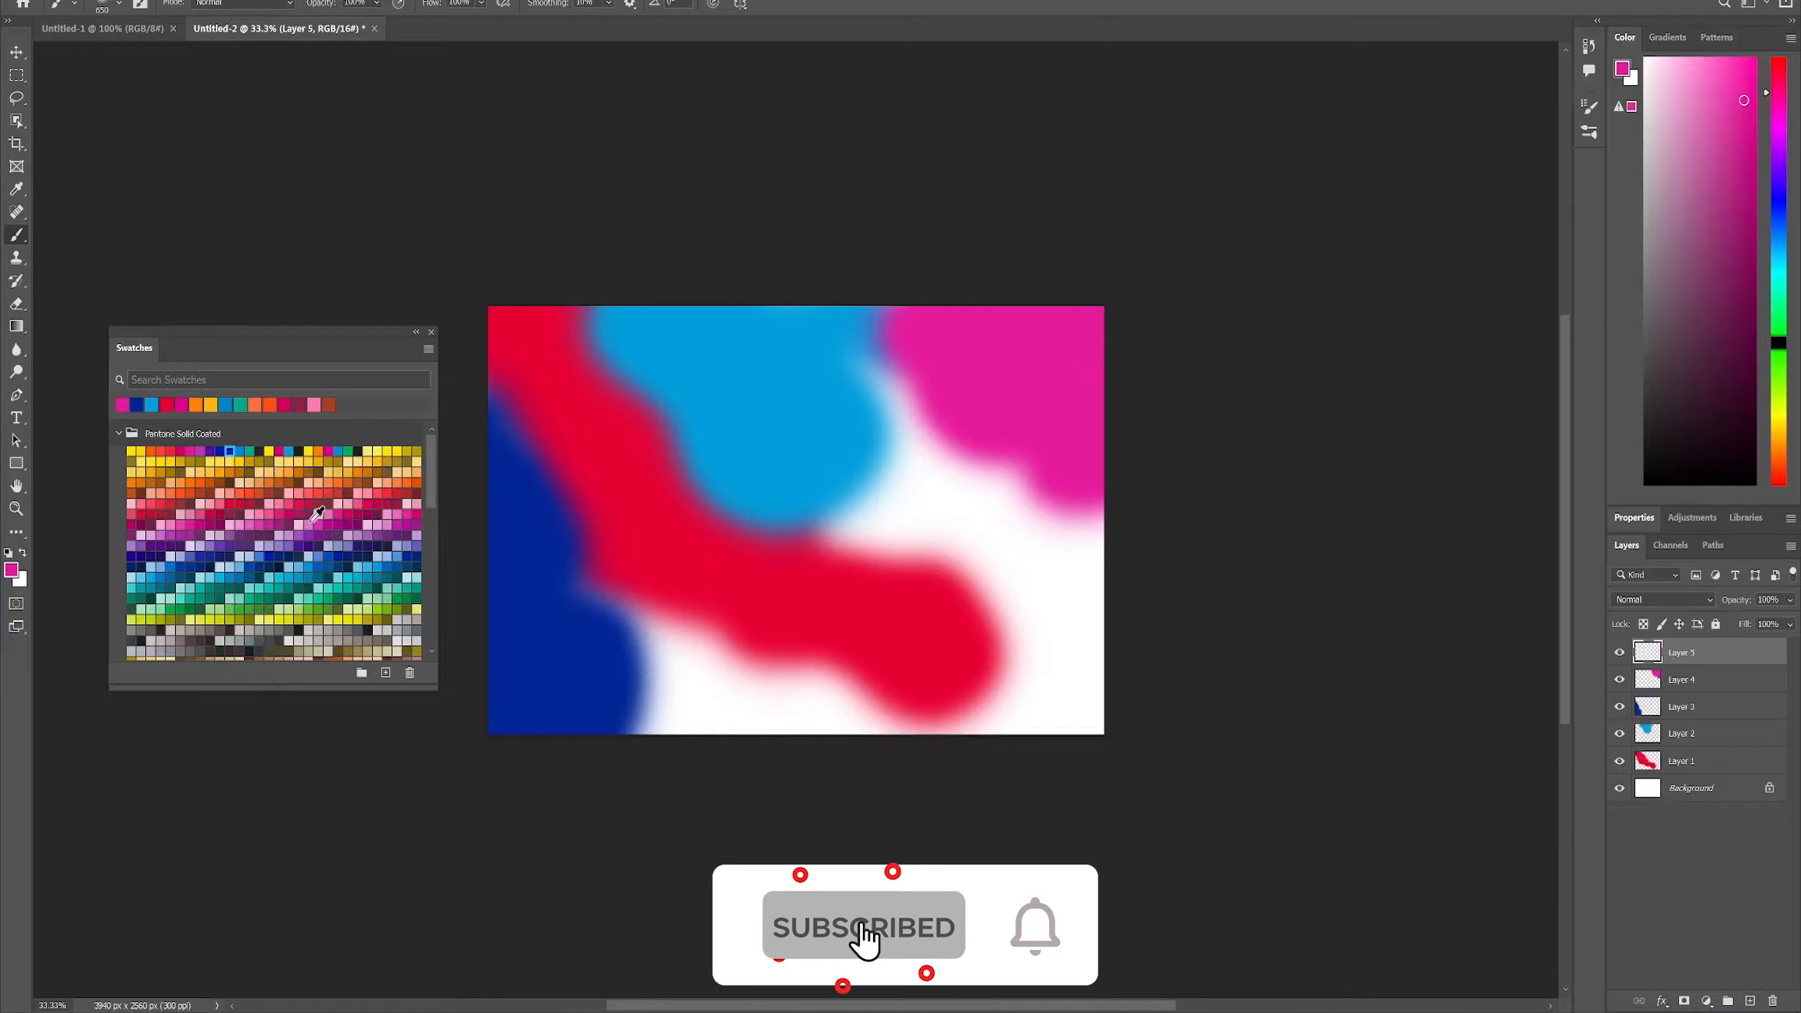
left_click(195, 403)
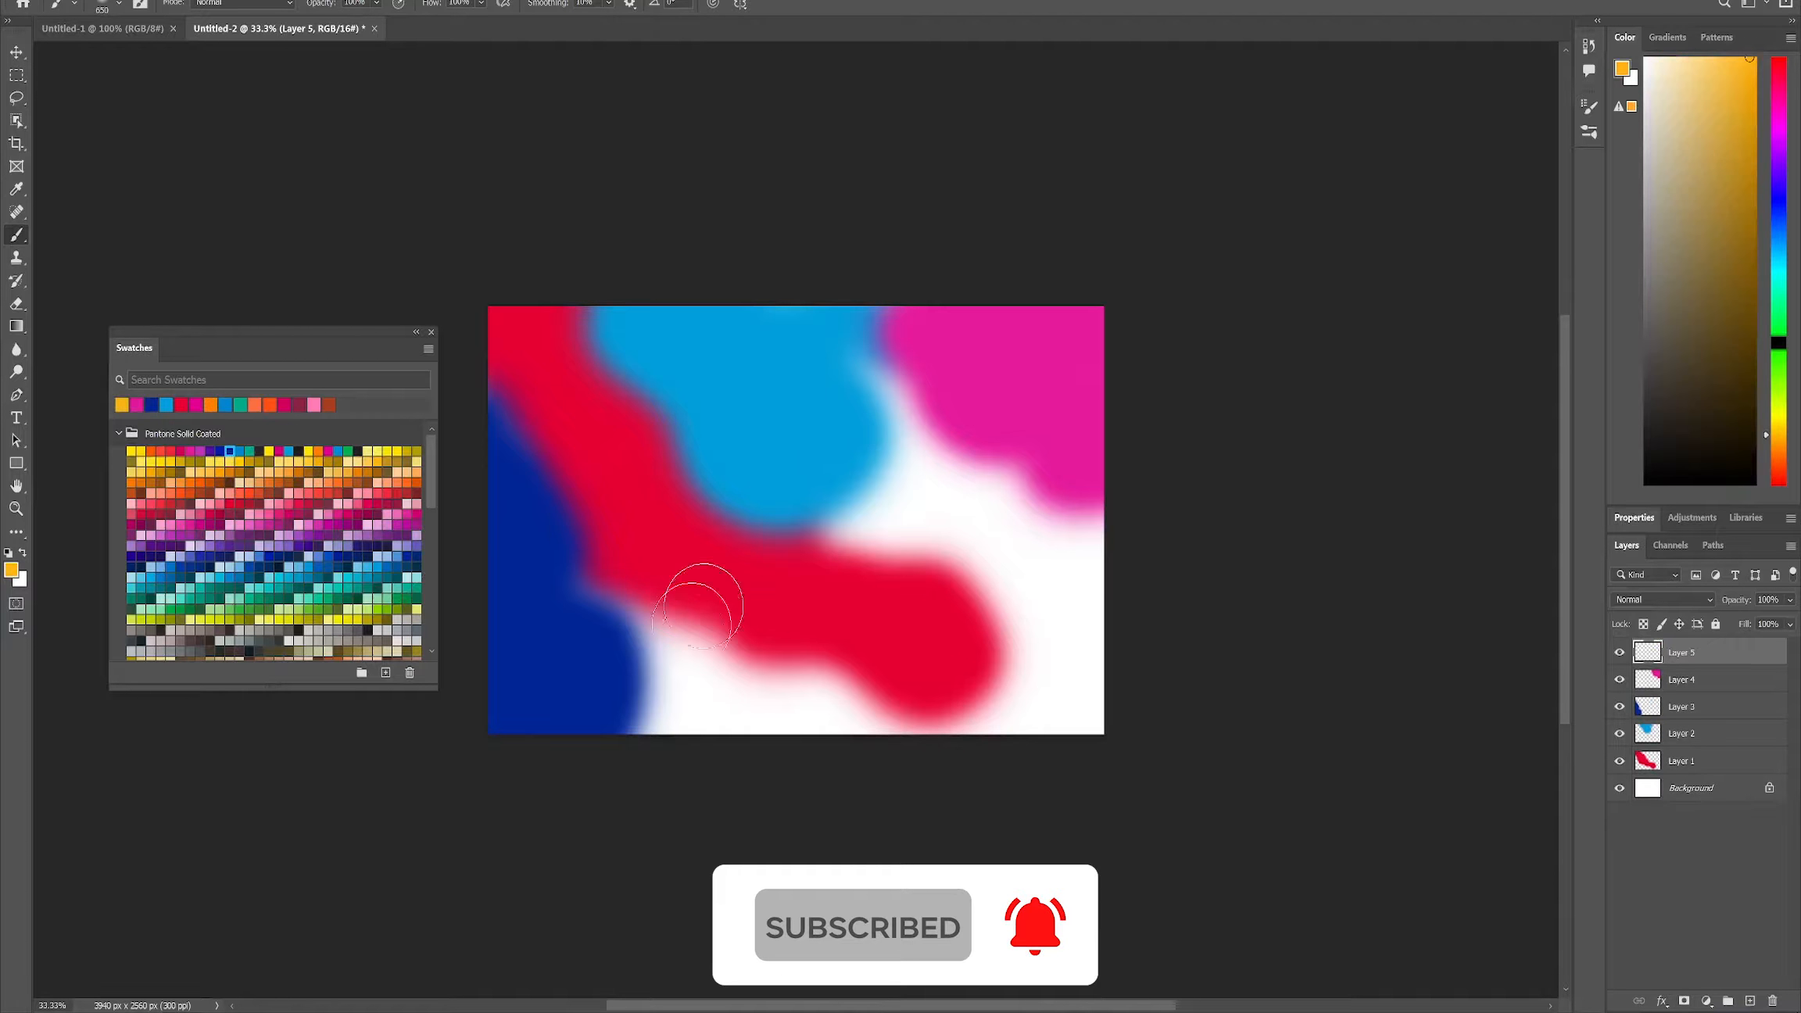
mouse_move(591, 643)
left_mouse_down()
mouse_move(678, 660)
mouse_move(742, 711)
mouse_move(699, 696)
mouse_move(711, 744)
mouse_move(719, 705)
mouse_move(801, 717)
mouse_move(711, 660)
mouse_move(793, 715)
mouse_move(870, 709)
mouse_move(814, 710)
mouse_move(810, 732)
mouse_move(864, 718)
mouse_move(902, 756)
mouse_move(1054, 769)
mouse_move(1101, 742)
mouse_move(1065, 632)
mouse_move(1081, 762)
mouse_move(1123, 721)
mouse_move(1118, 516)
mouse_move(1066, 533)
mouse_move(1034, 731)
left_mouse_up()
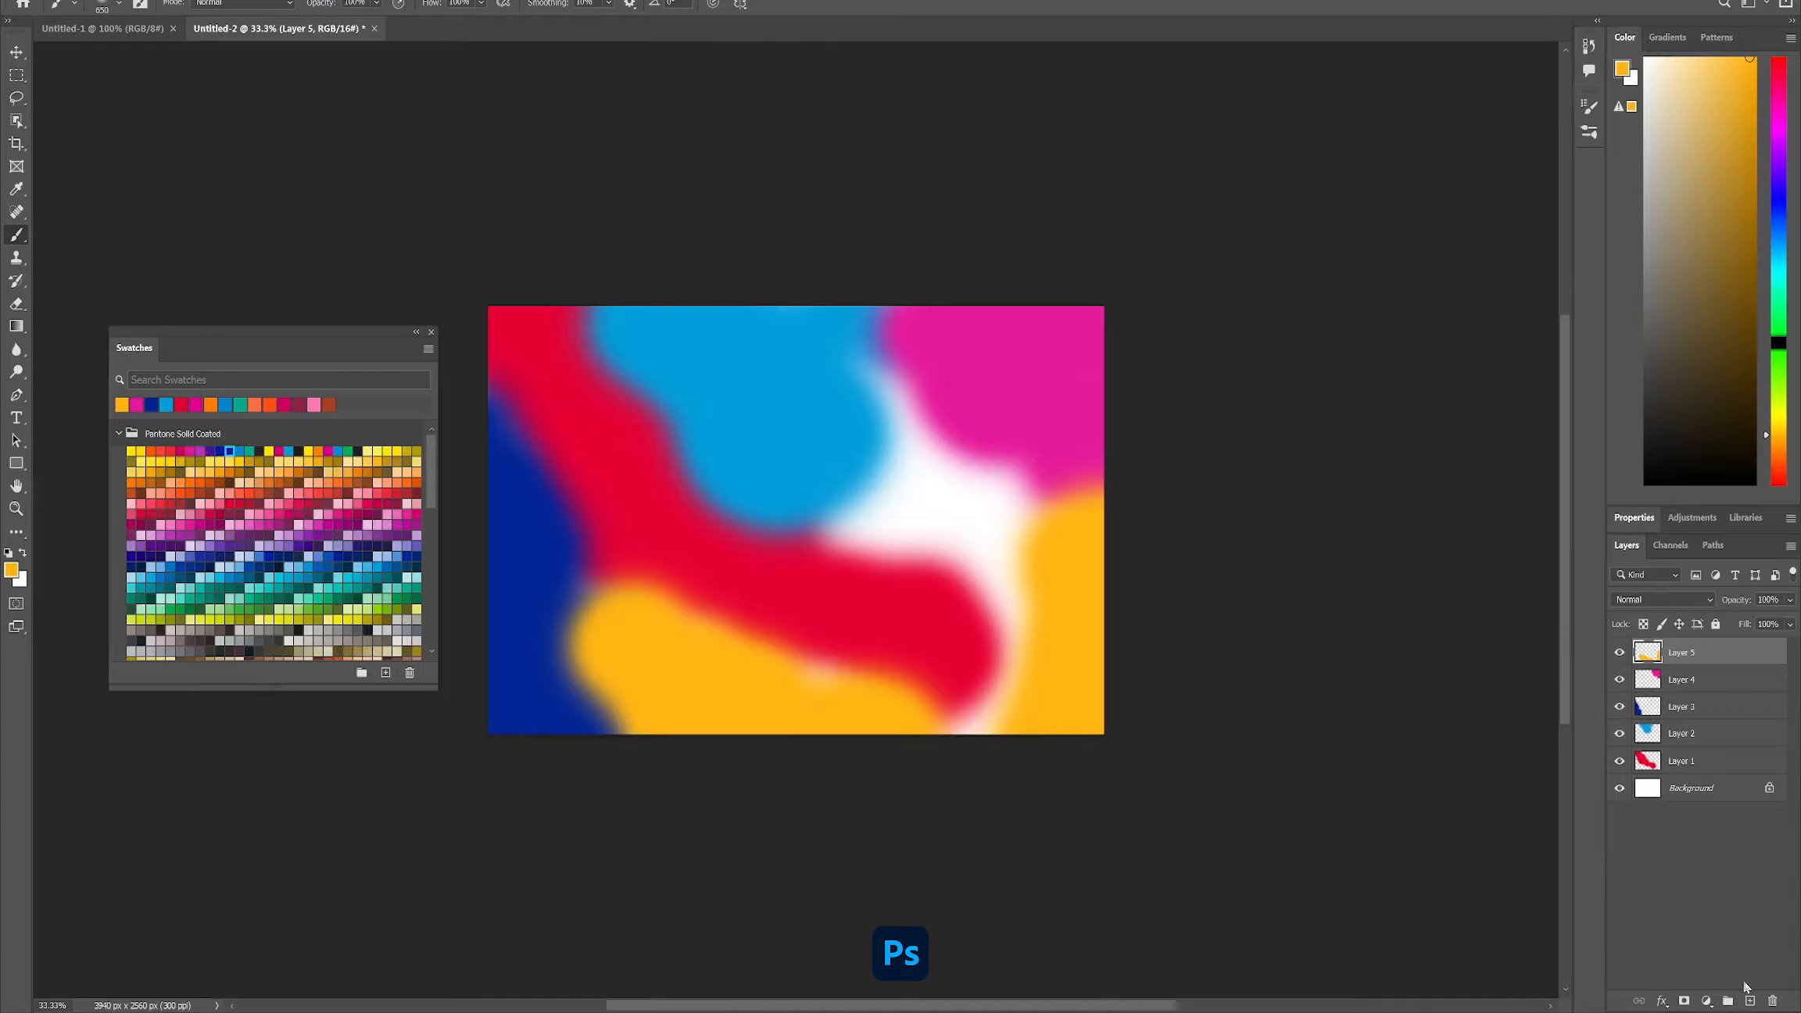
- Add a new layer and paint orange over the centre-right, two spots along the lower edge and the upper-left edge, then close the swatches
left_click(1750, 1001)
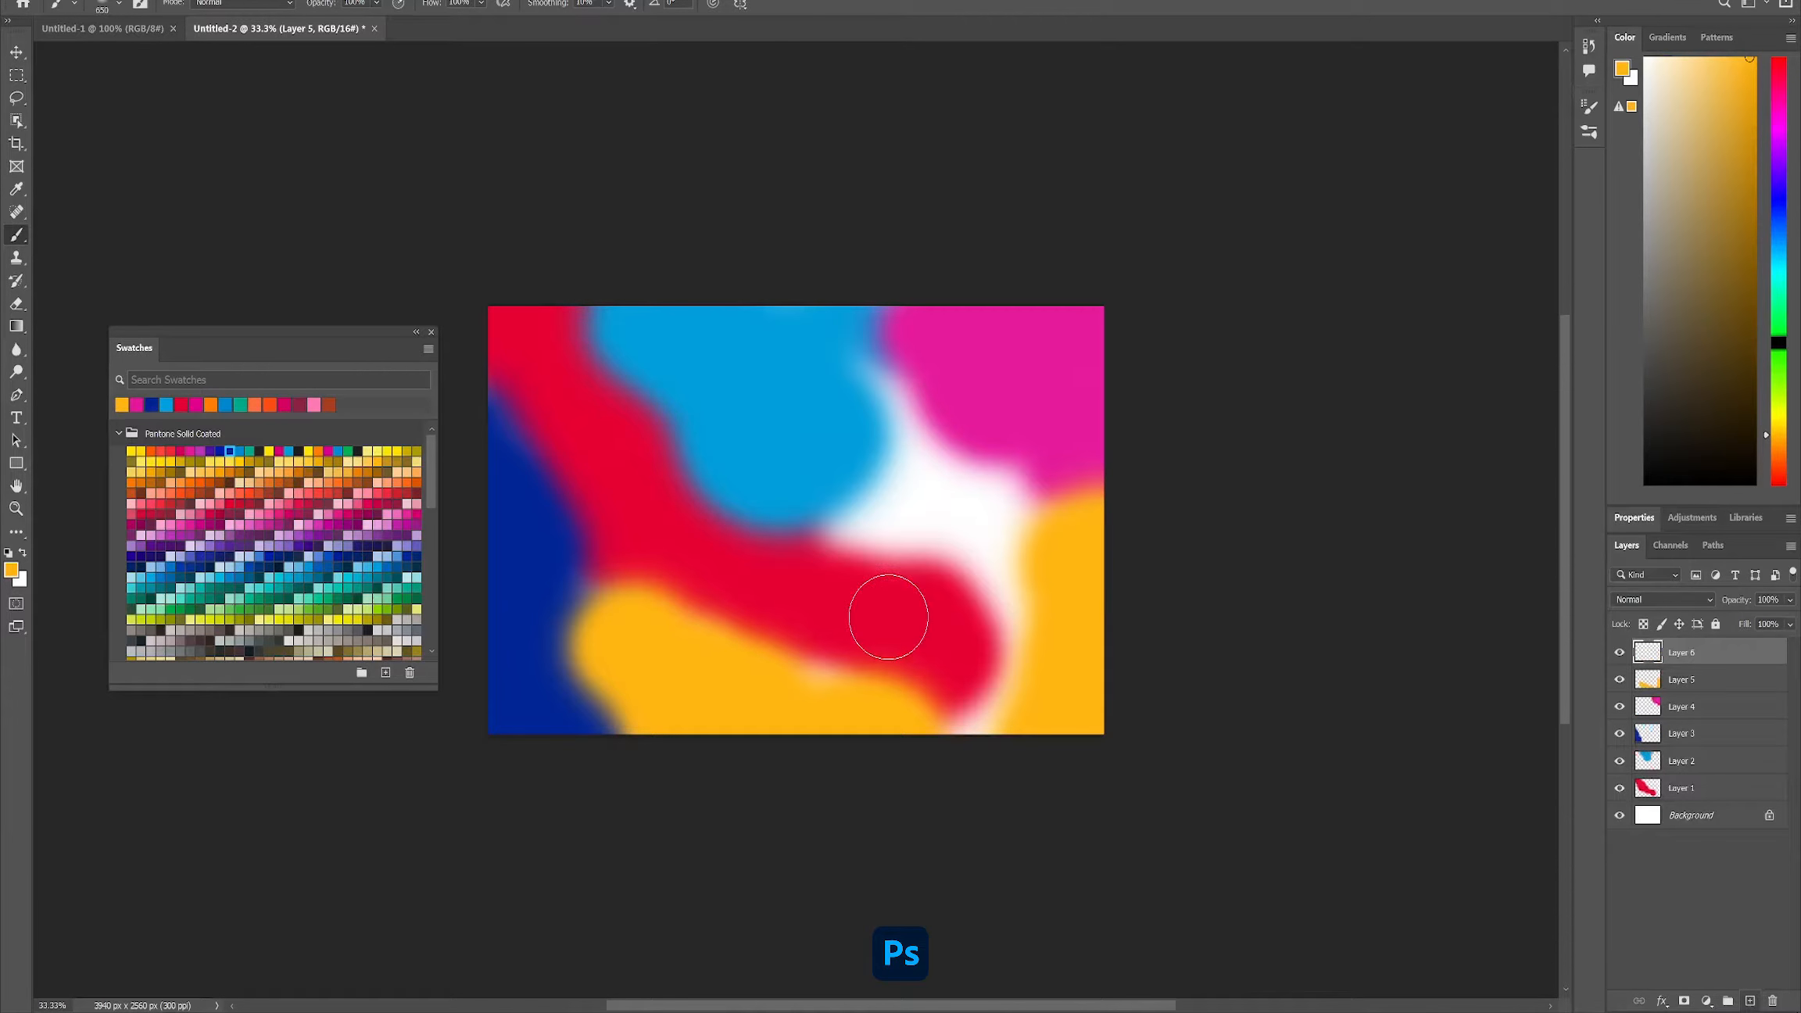
left_click(211, 404)
mouse_move(922, 508)
left_mouse_down()
mouse_move(877, 515)
mouse_move(920, 446)
mouse_move(881, 419)
mouse_move(979, 489)
mouse_move(1009, 555)
left_mouse_up()
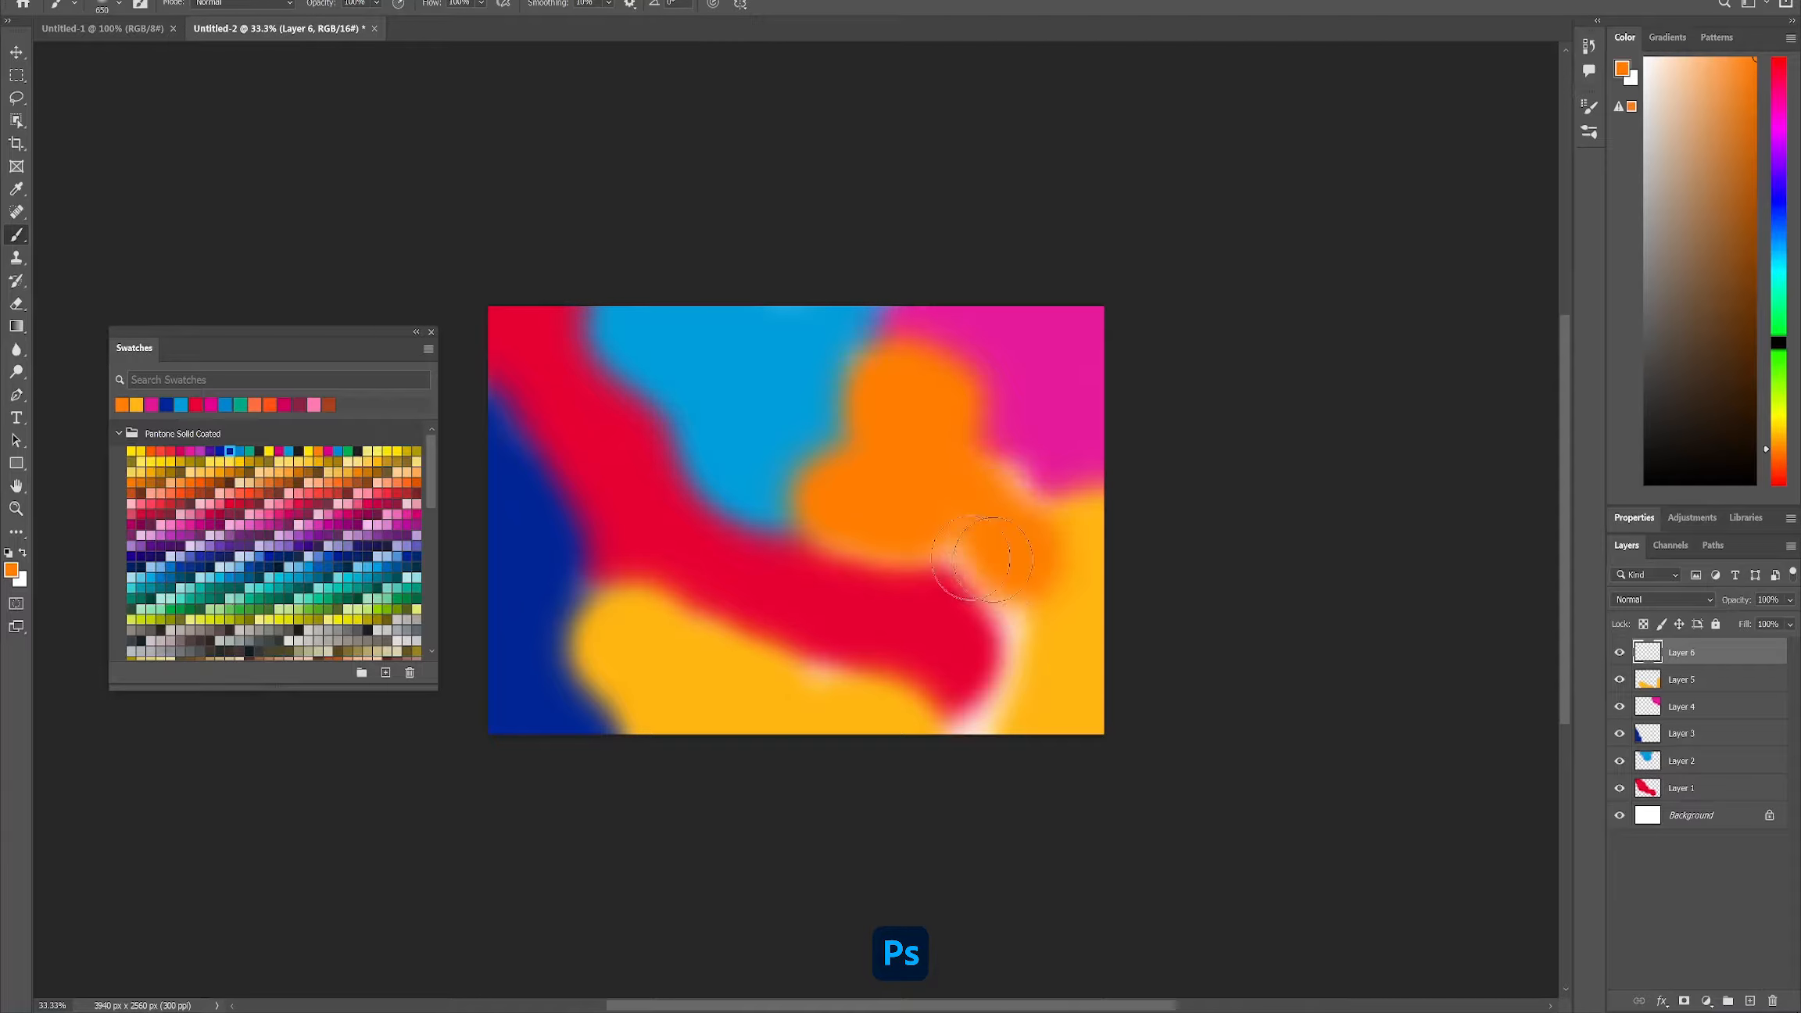
mouse_move(1014, 625)
left_mouse_down()
mouse_move(1040, 691)
mouse_move(948, 725)
left_mouse_up()
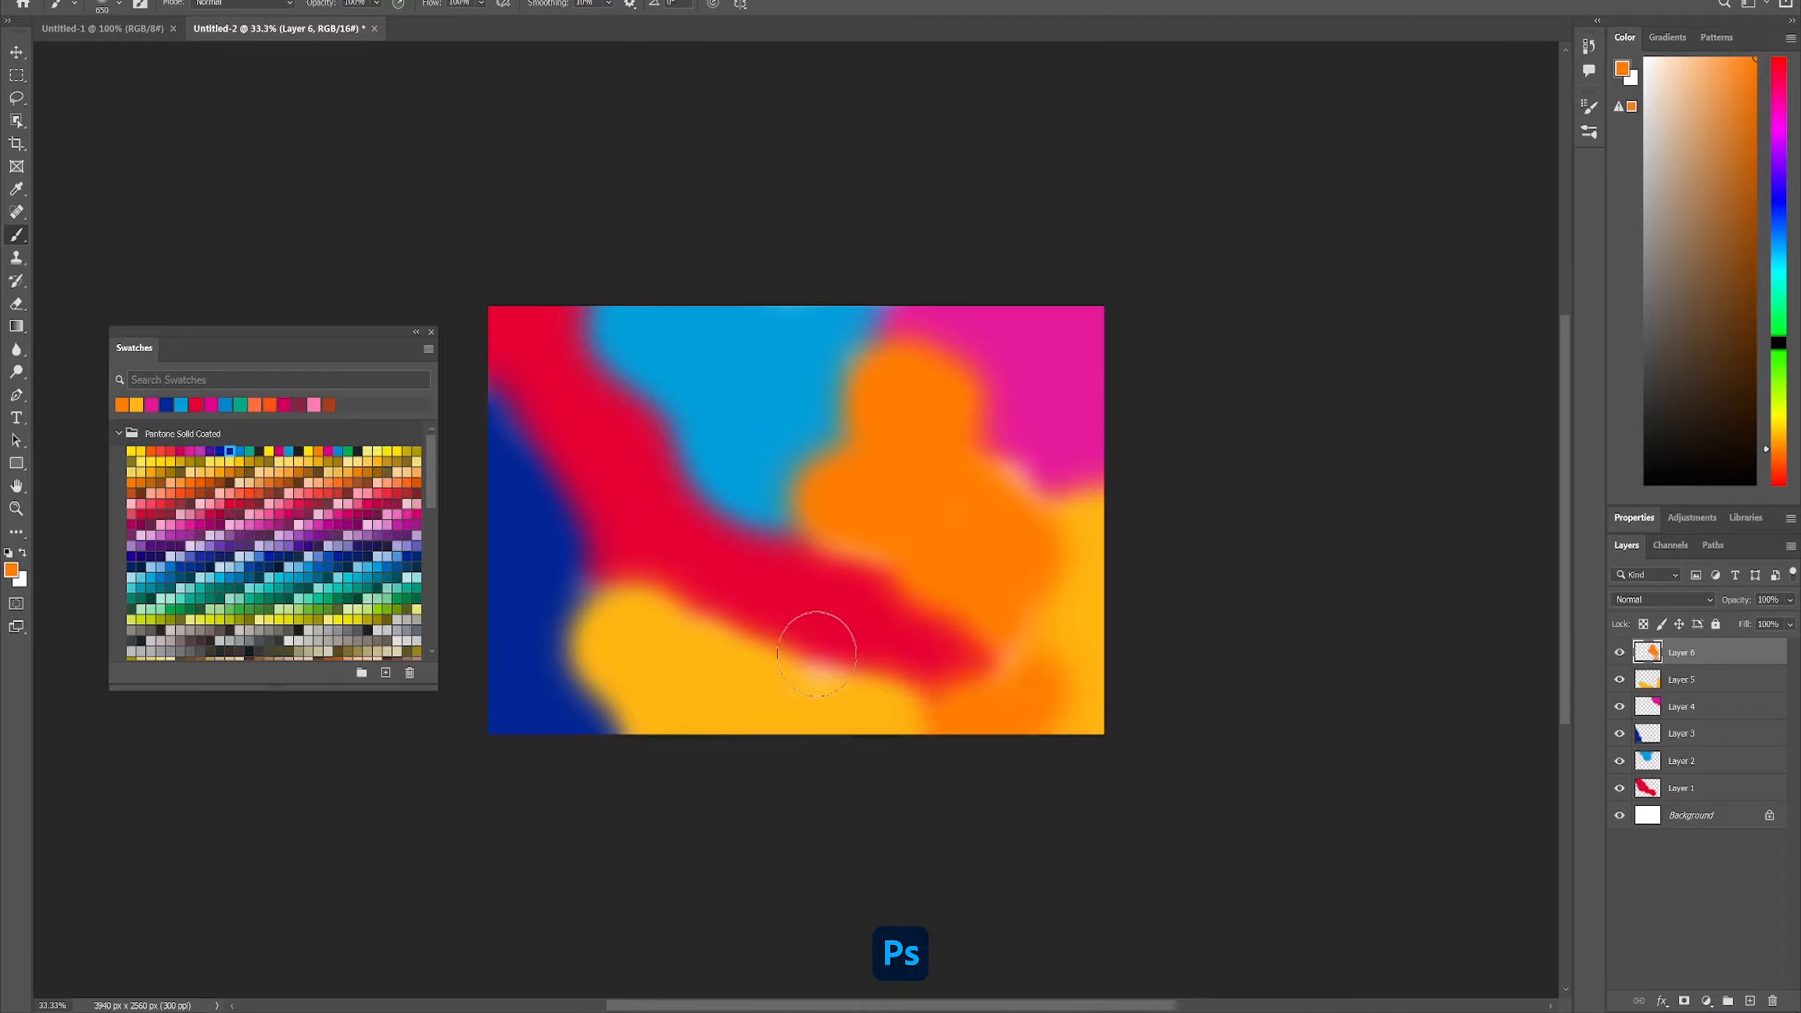
left_click_drag(816, 654, 794, 723)
mouse_move(470, 362)
left_mouse_down()
mouse_move(480, 412)
mouse_move(478, 390)
left_mouse_up()
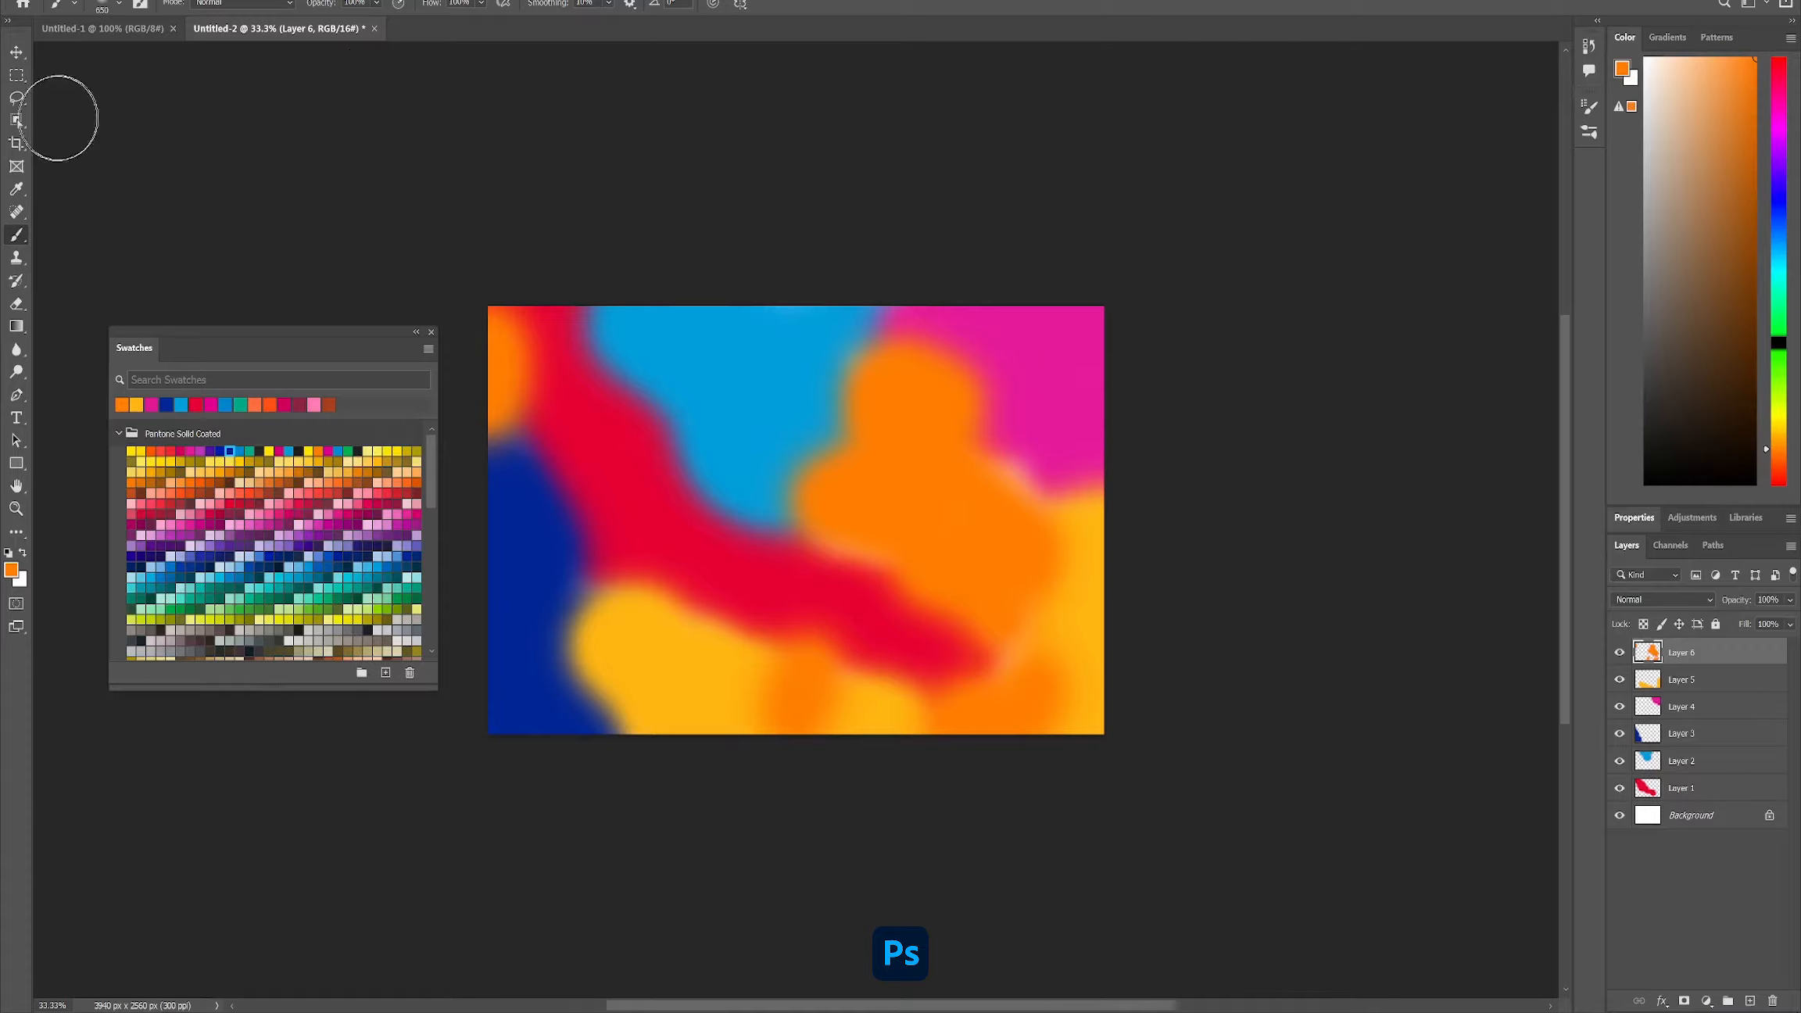
left_click(430, 332)
left_click(17, 51)
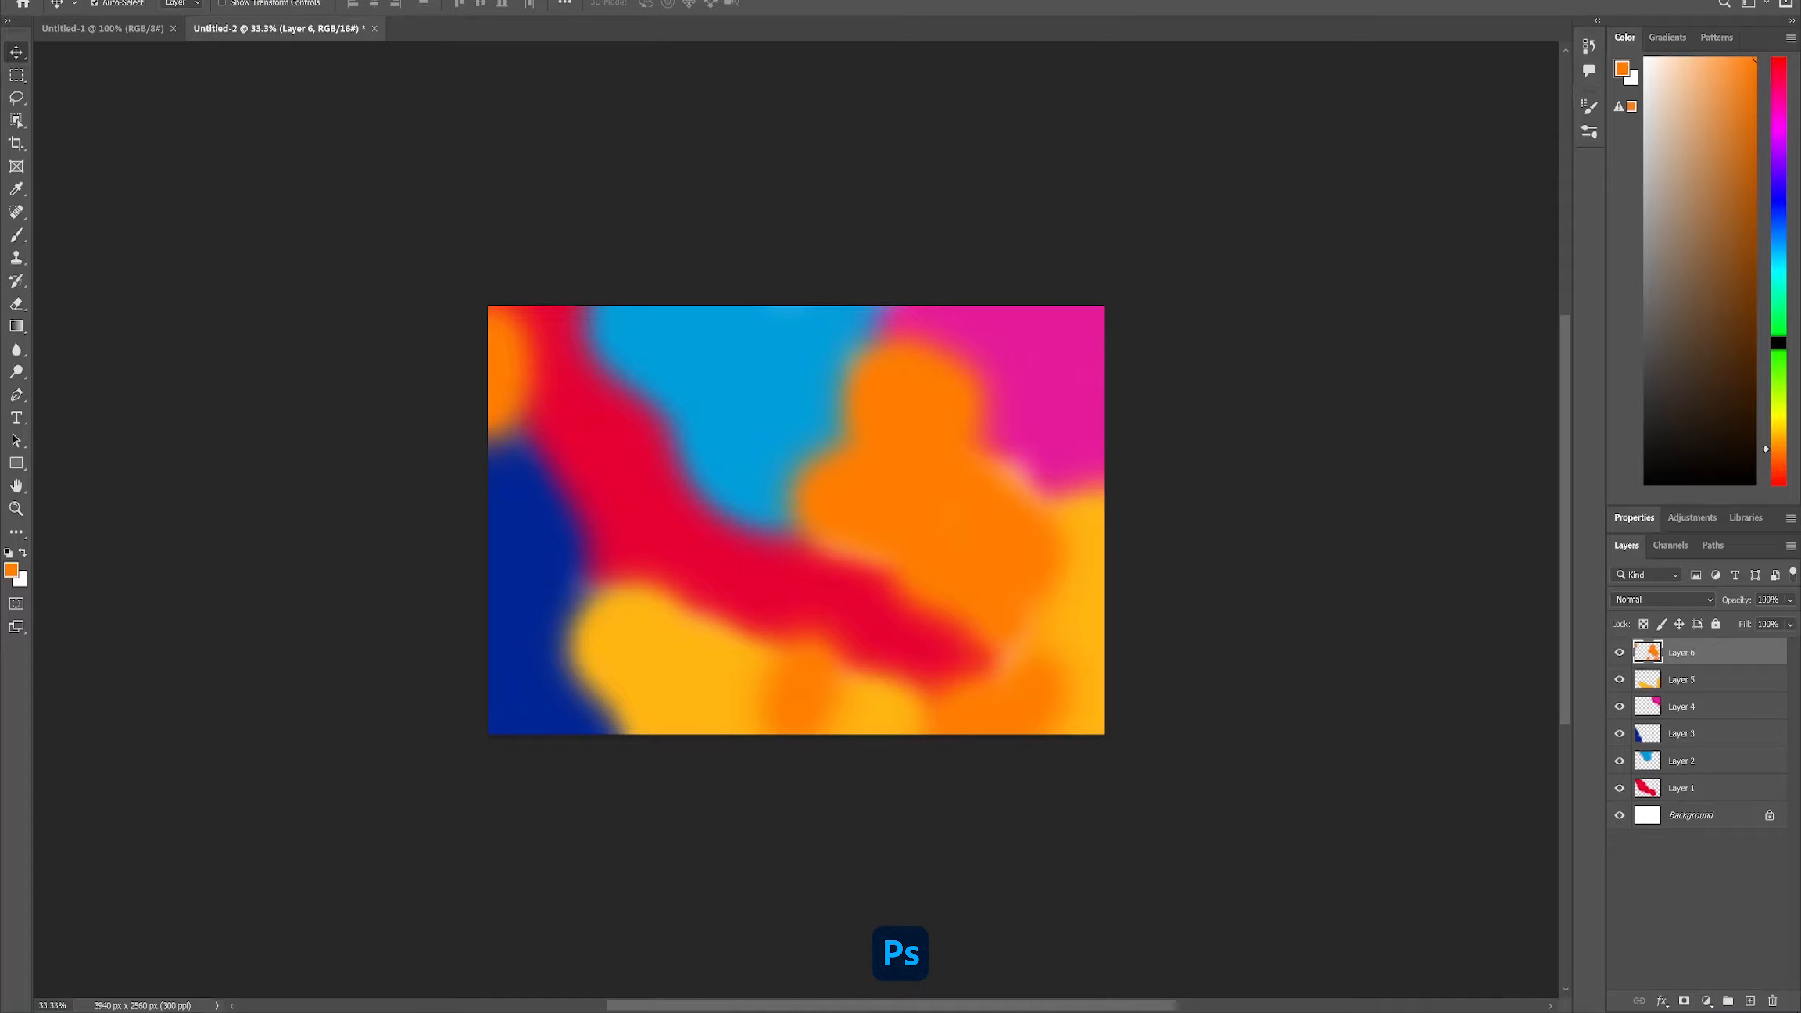
- Try a Gaussian Blur with a 500-pixel radius on the orange layer
left_click(226, 2)
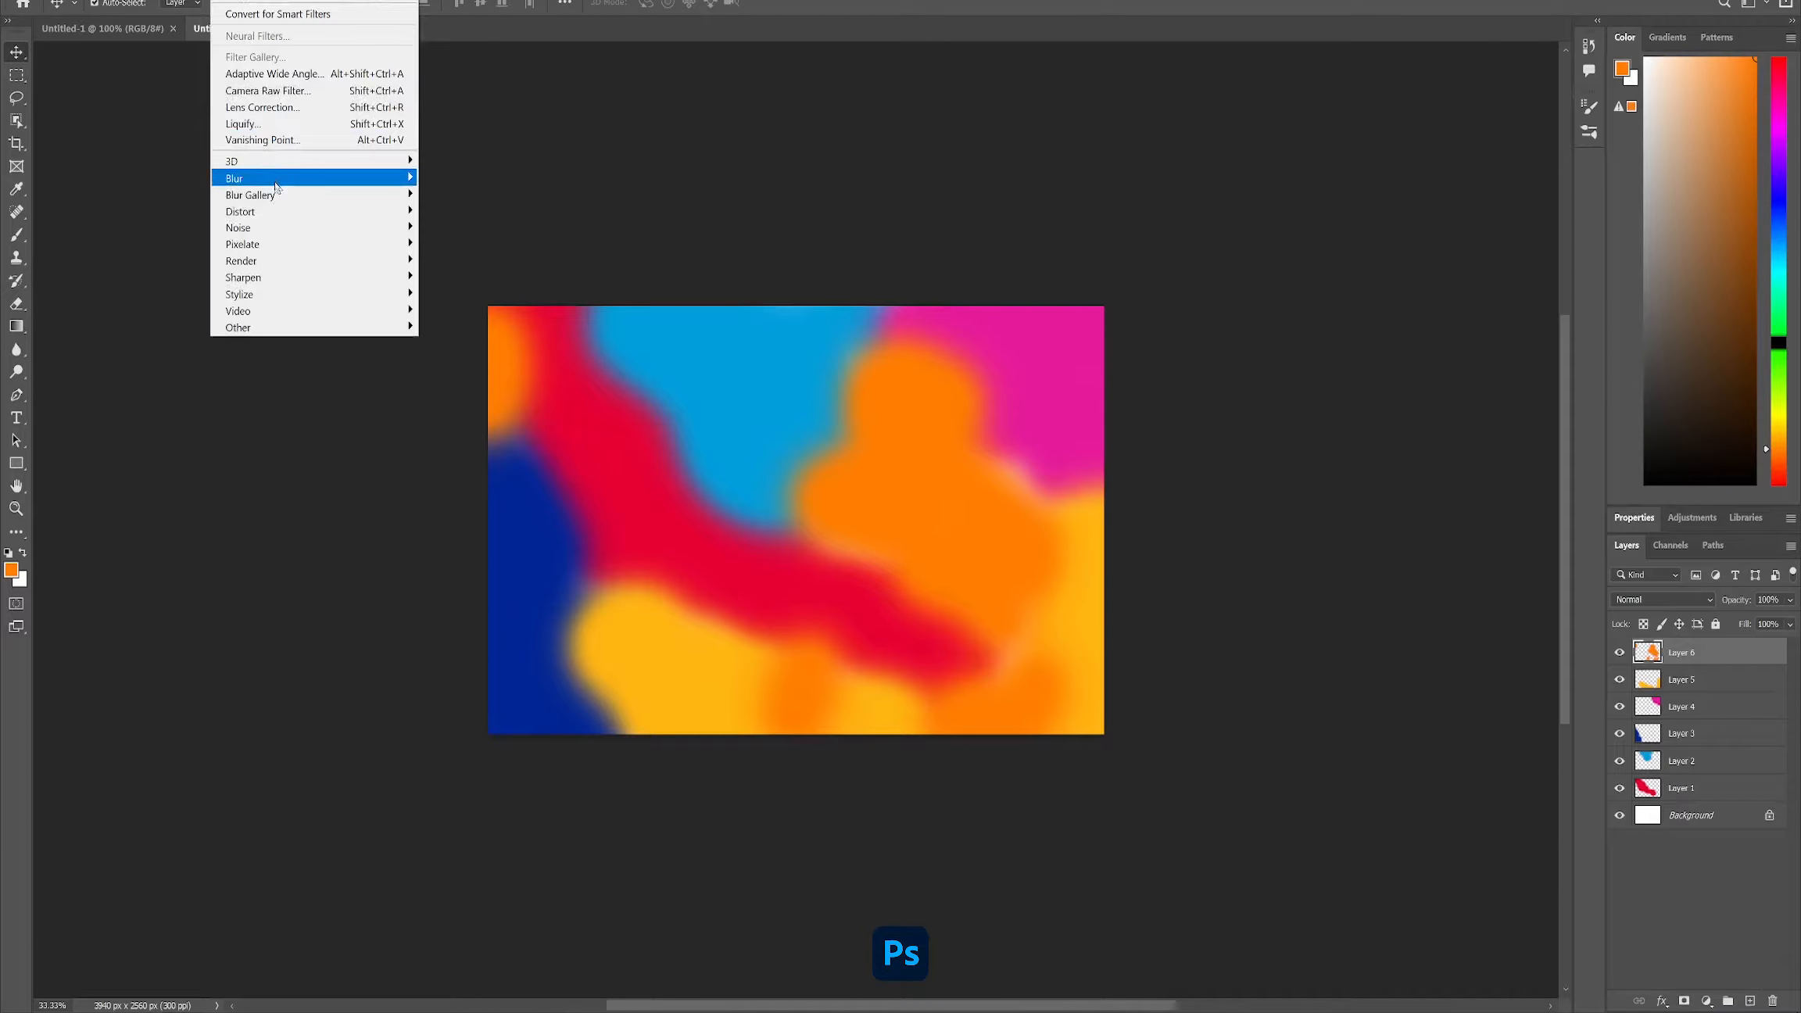
mouse_move(274, 181)
left_click(463, 245)
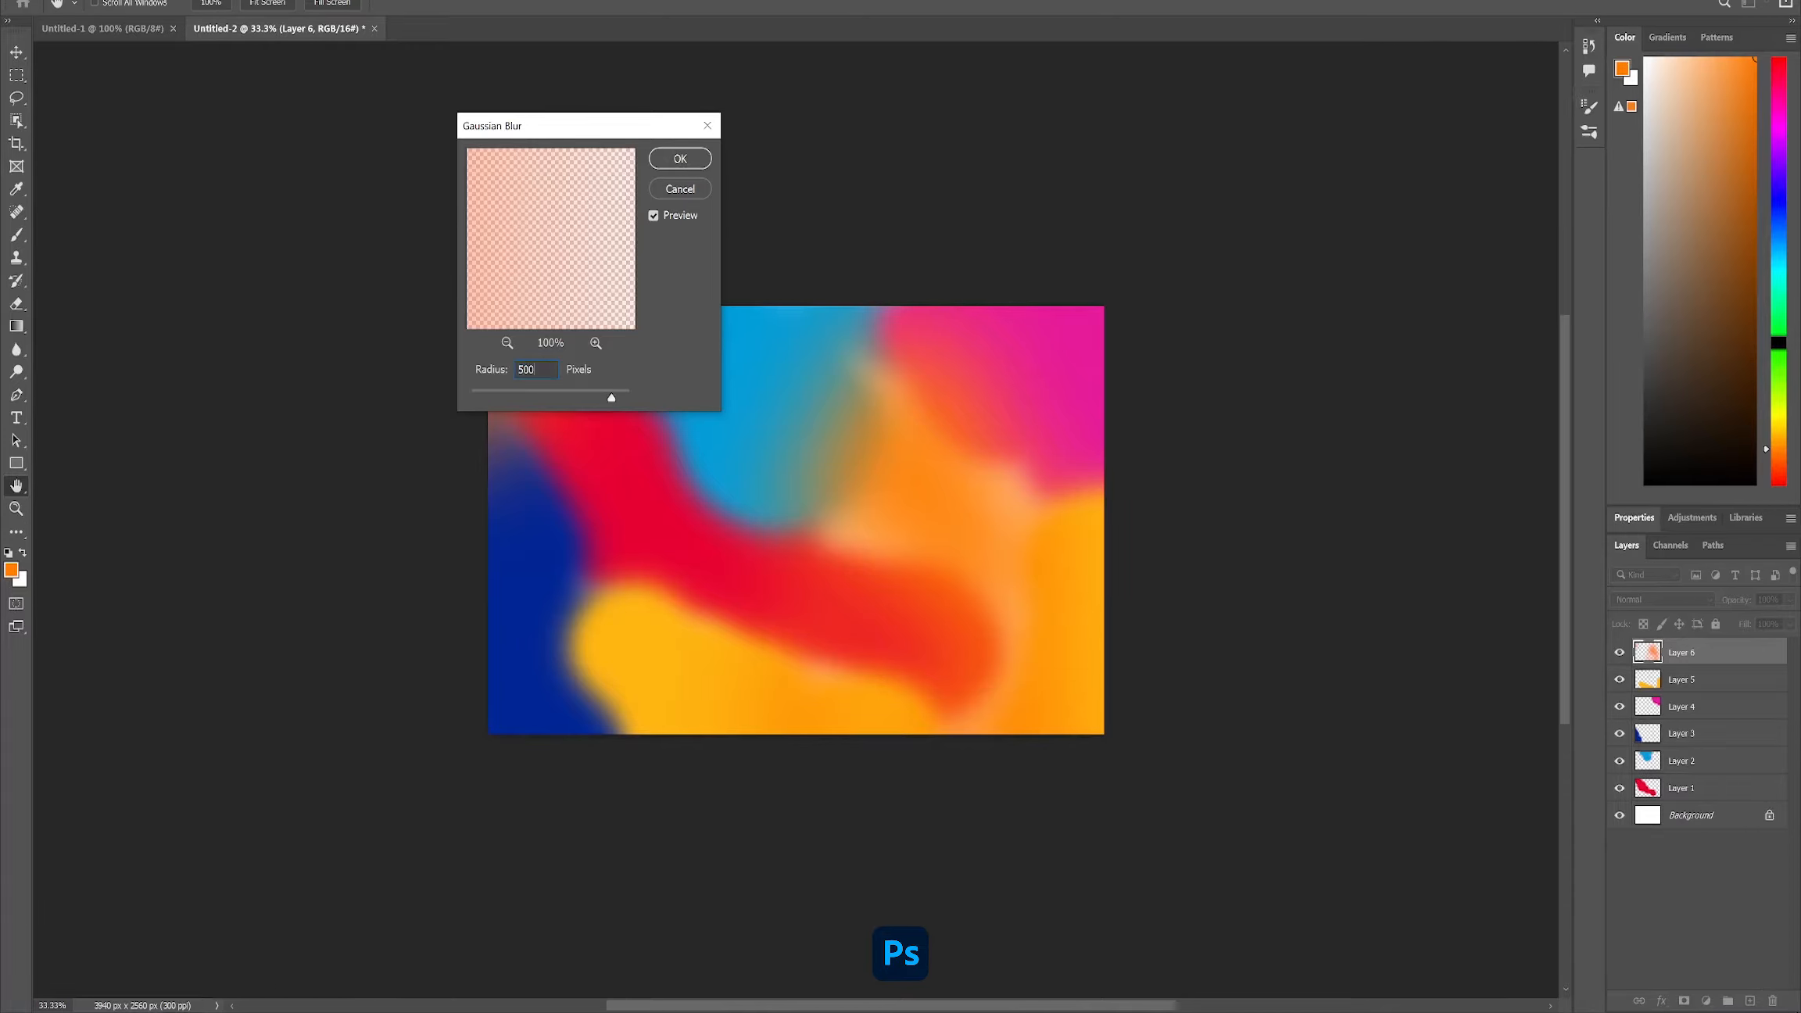
left_click(666, 161)
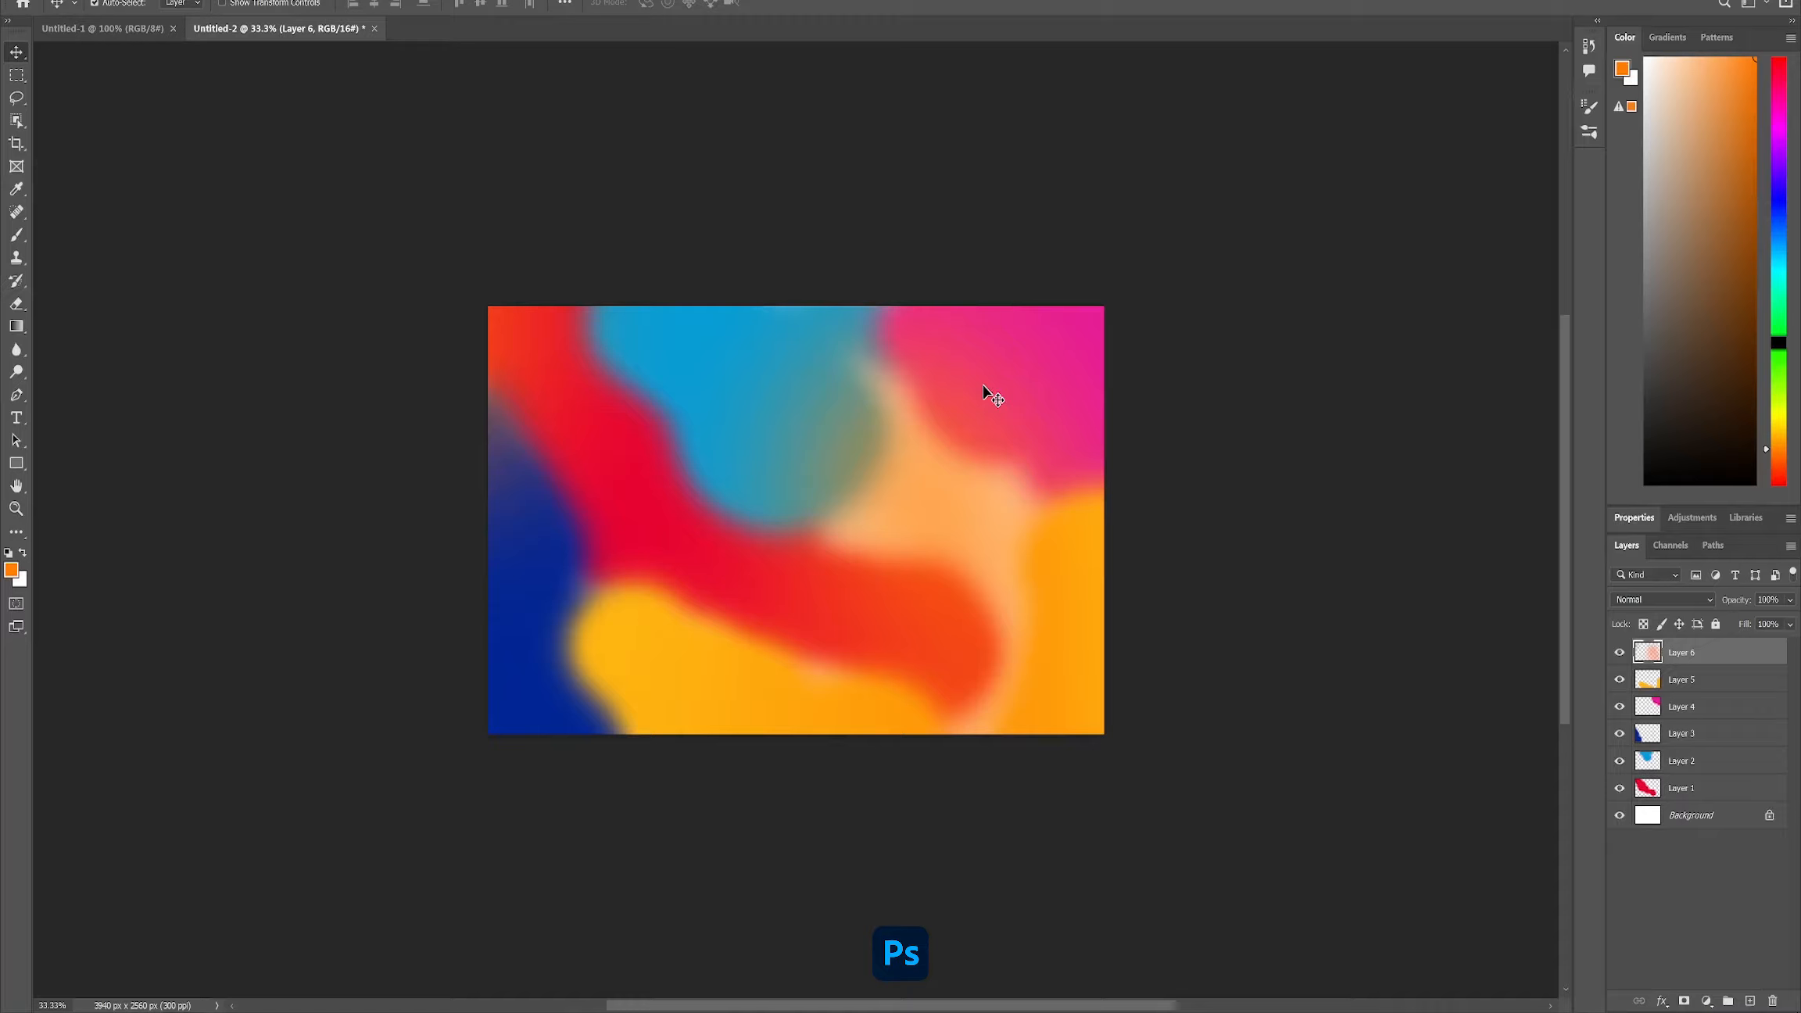
left_click(1672, 681)
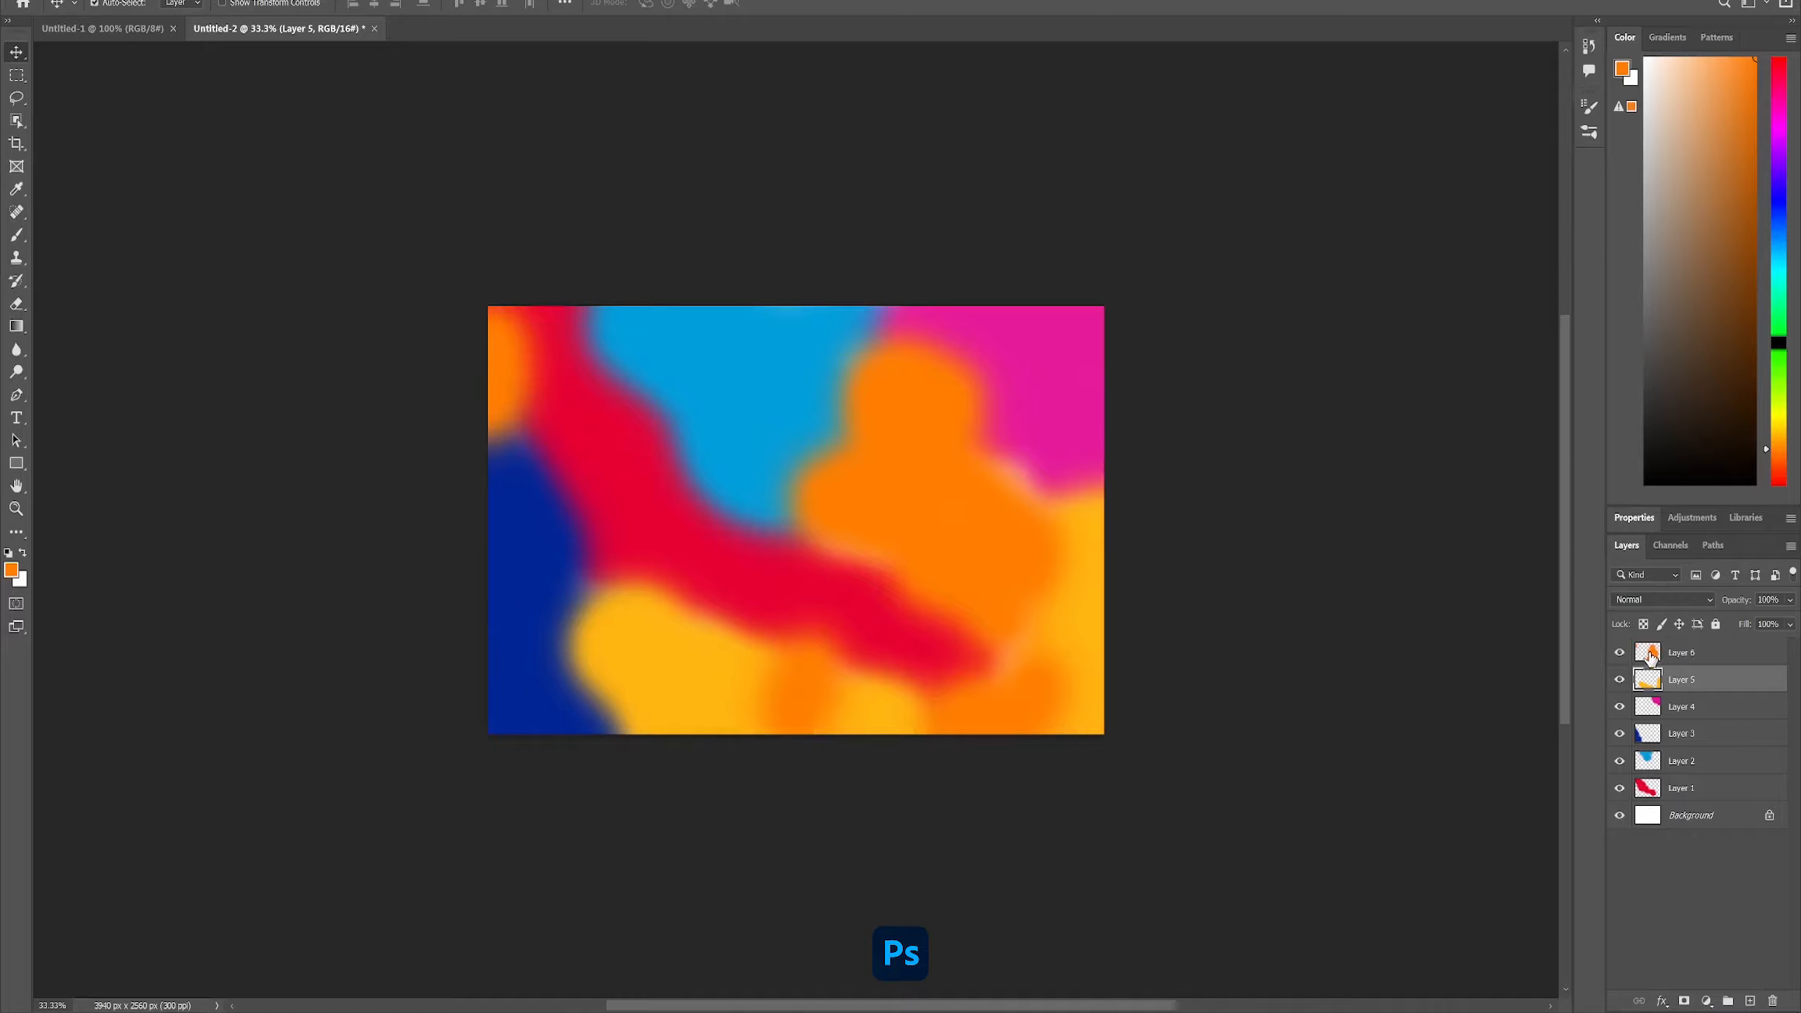
- Apply Gaussian Blur with a 350-pixel radius to the orange layer, Layer 6
left_click(1651, 655)
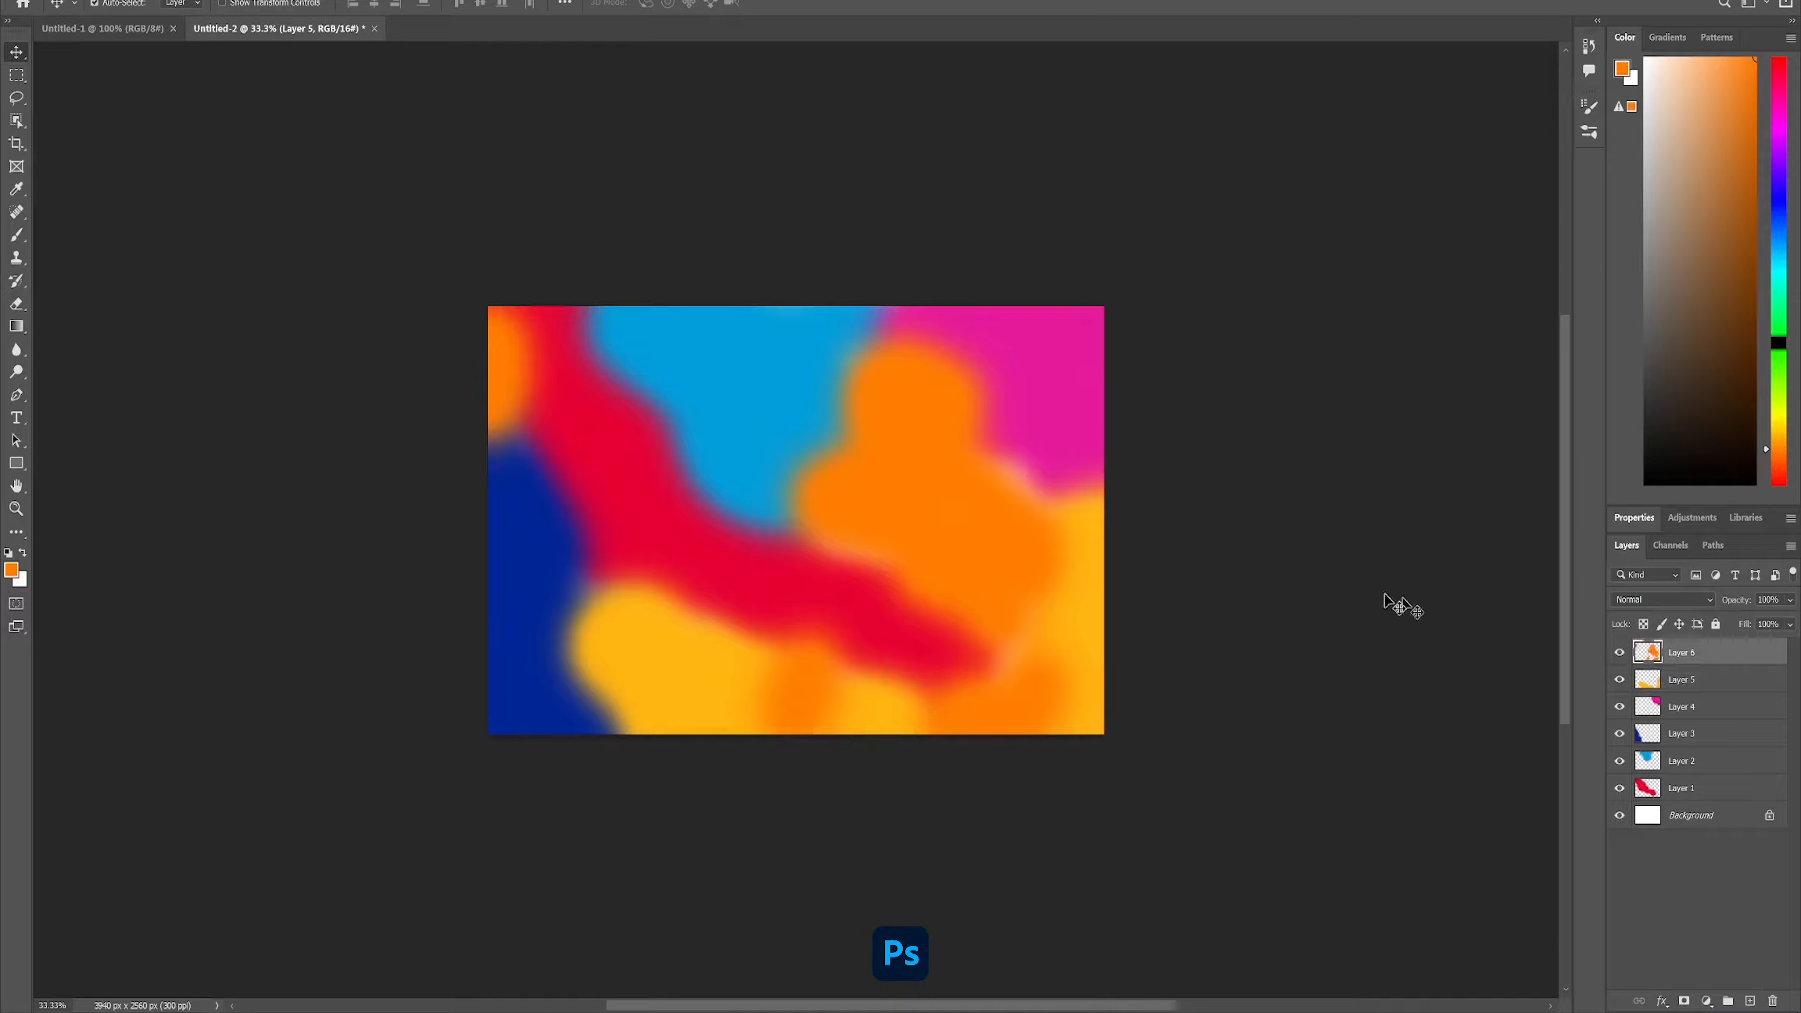
left_click(231, 1)
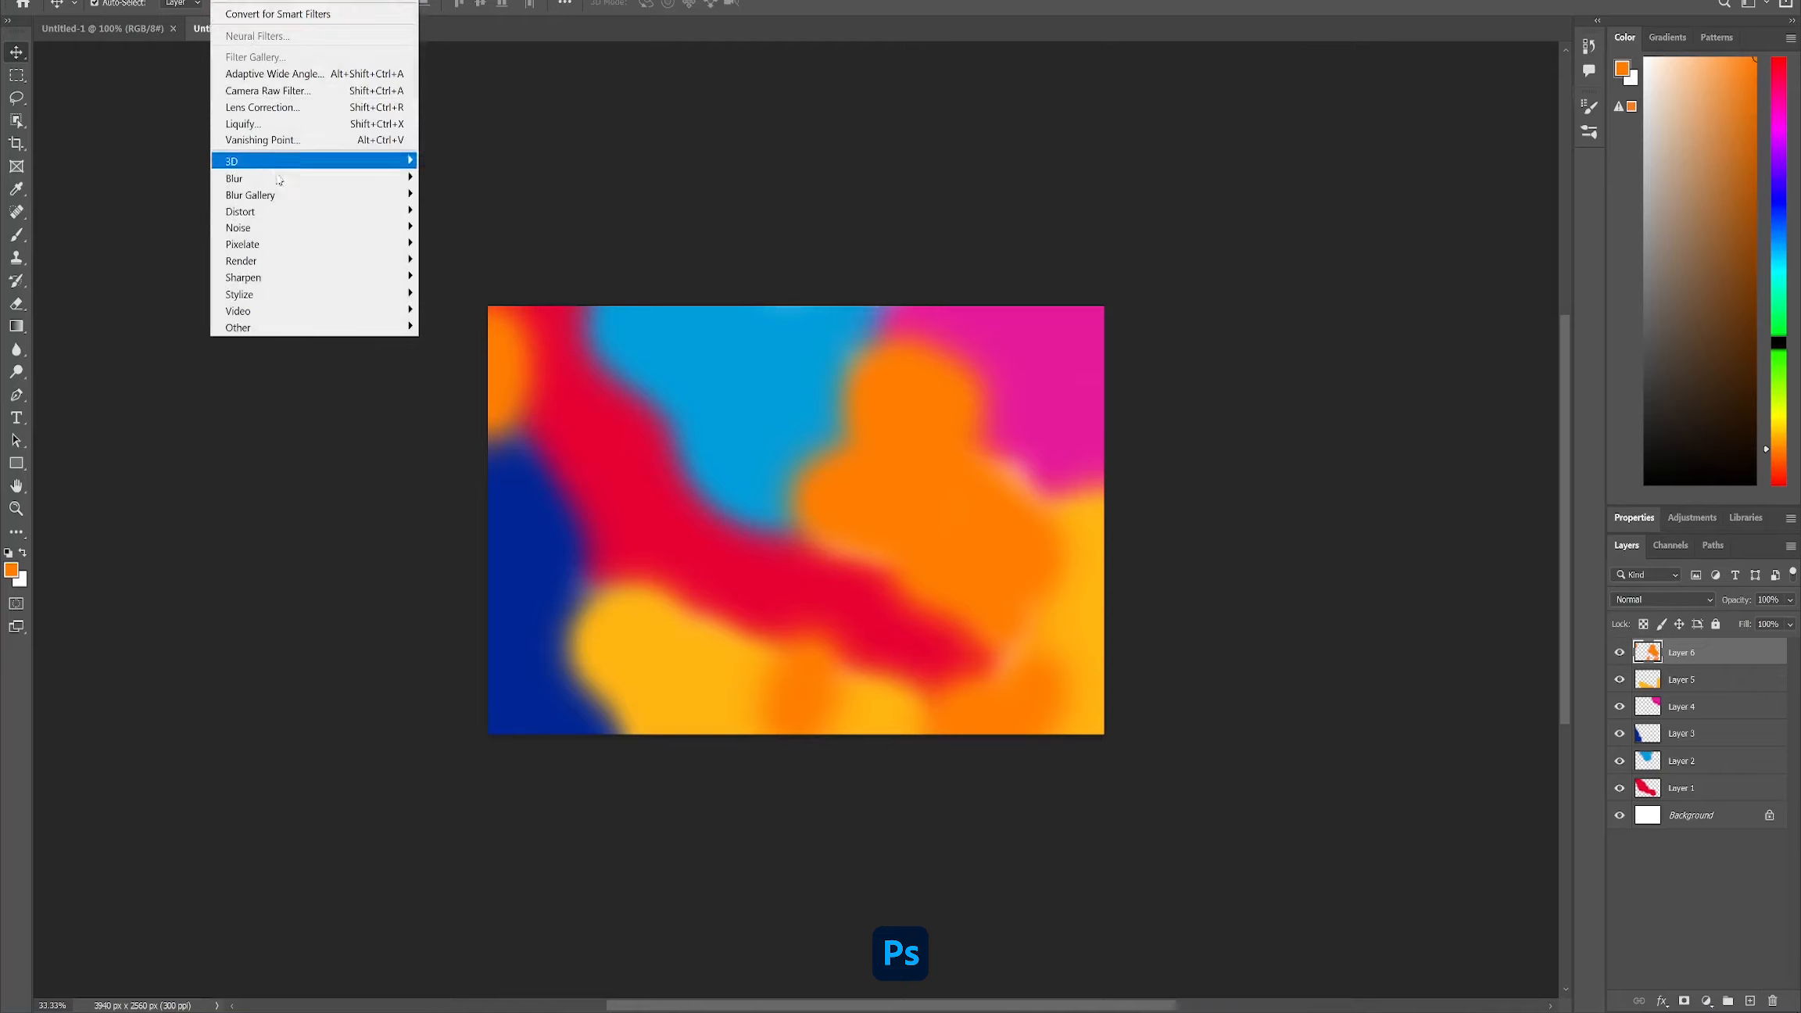
mouse_move(320, 186)
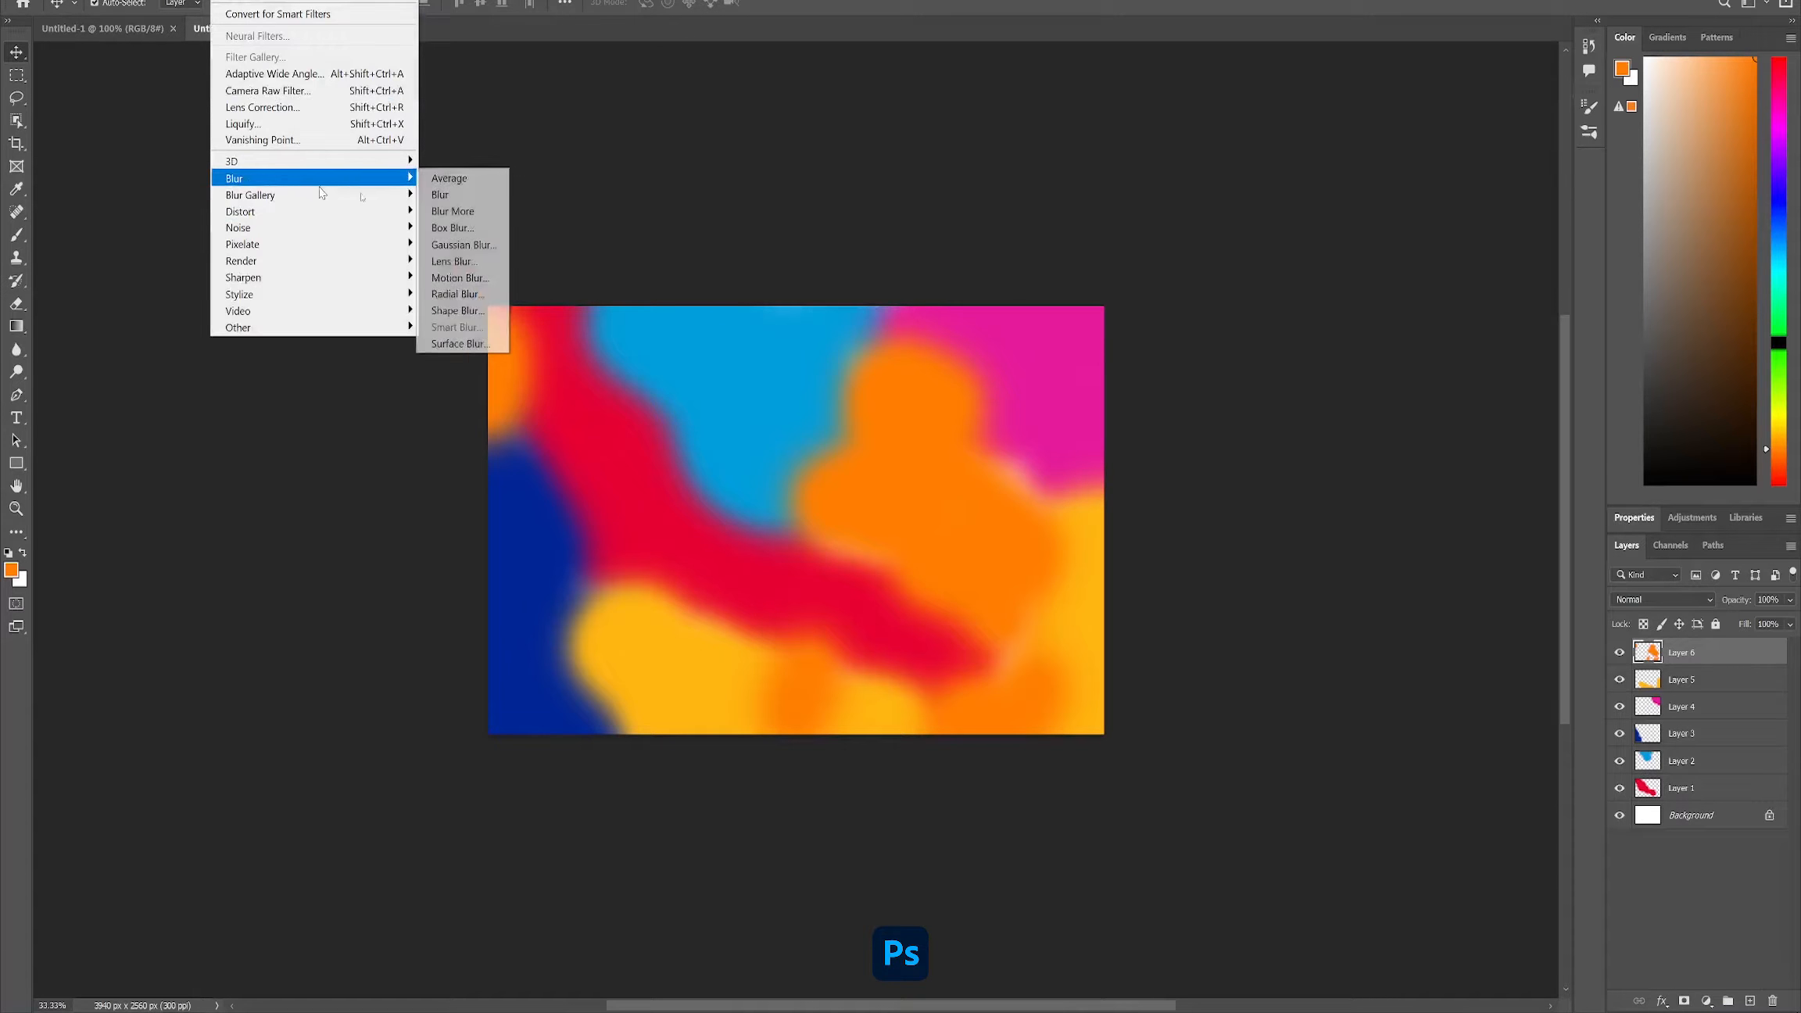
left_click(463, 244)
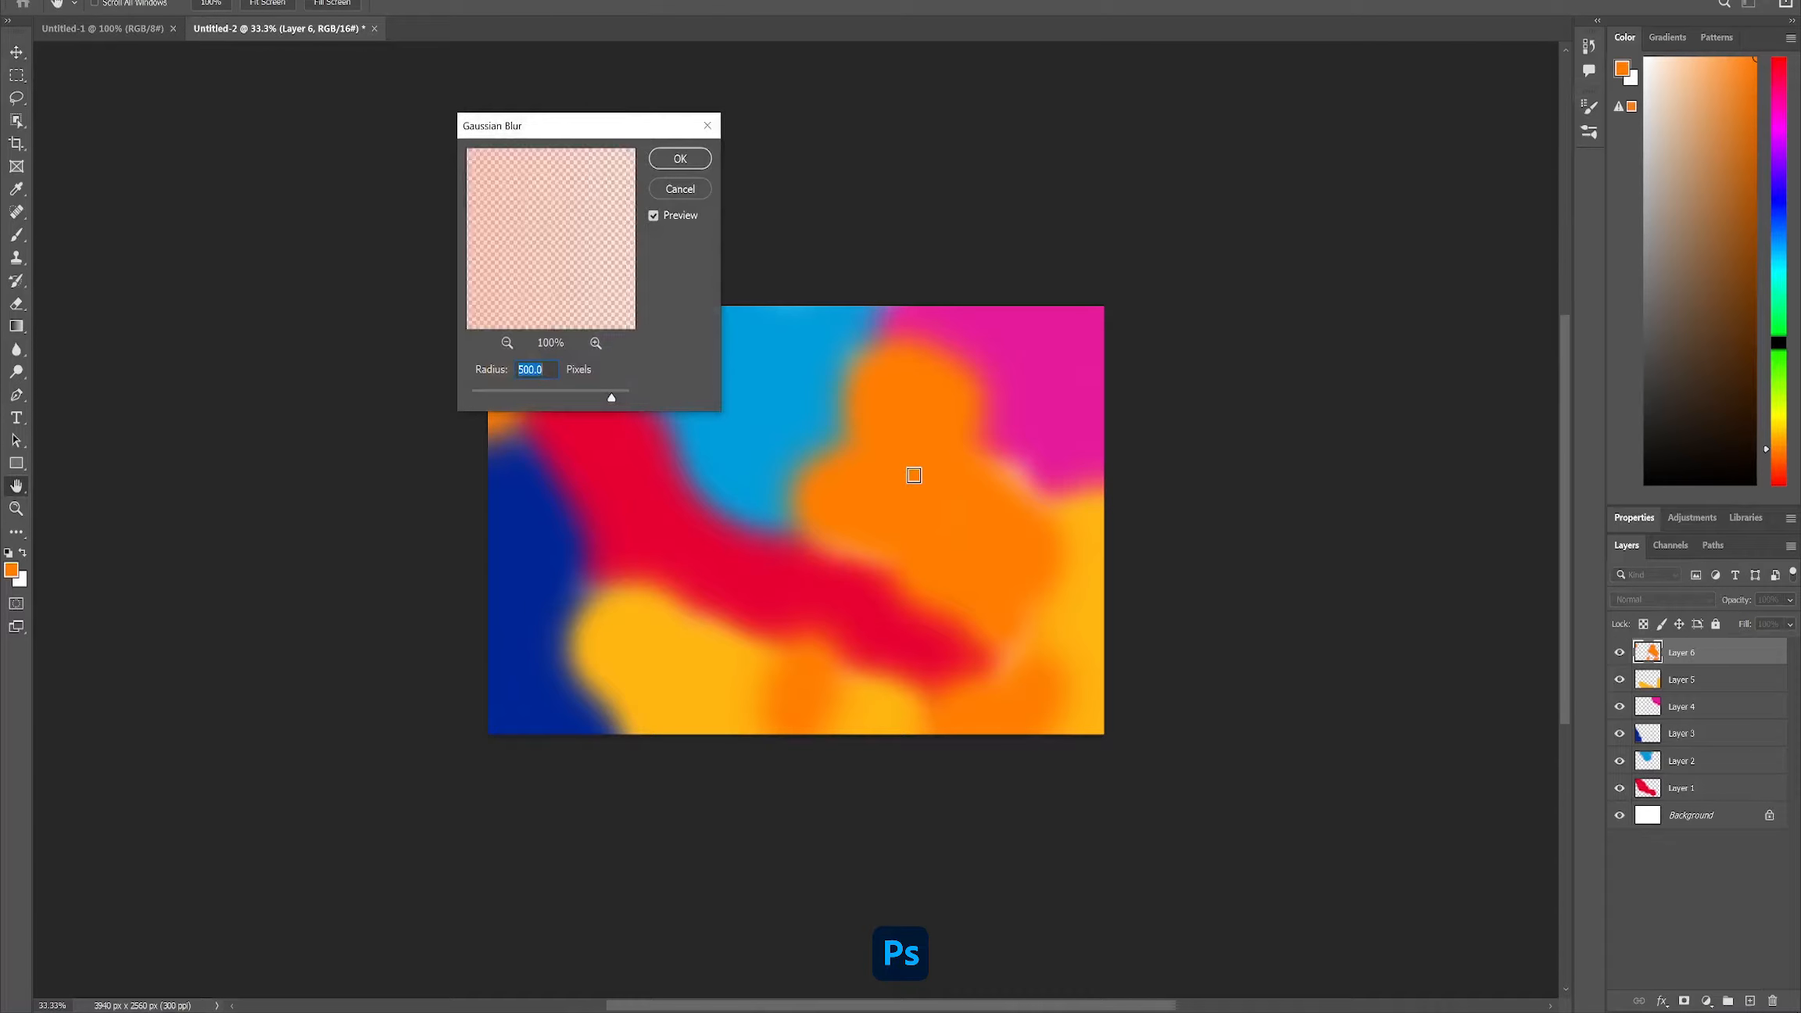
type("350")
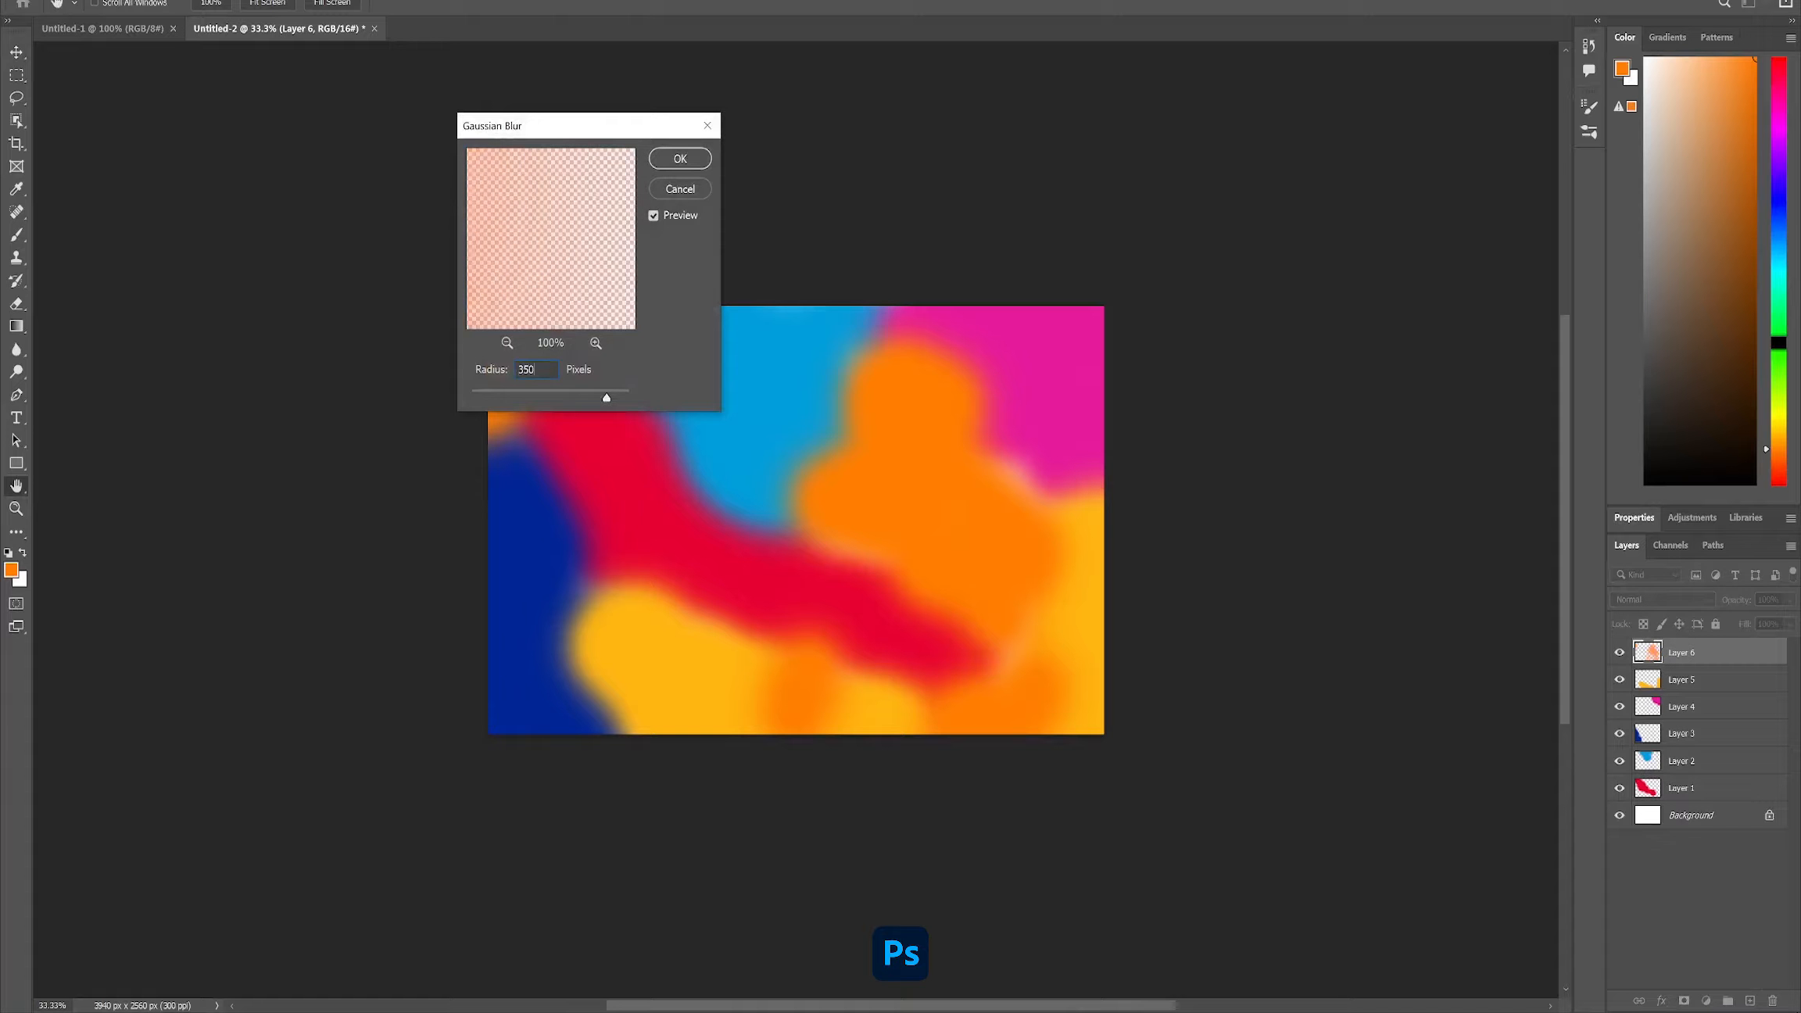
left_click(660, 168)
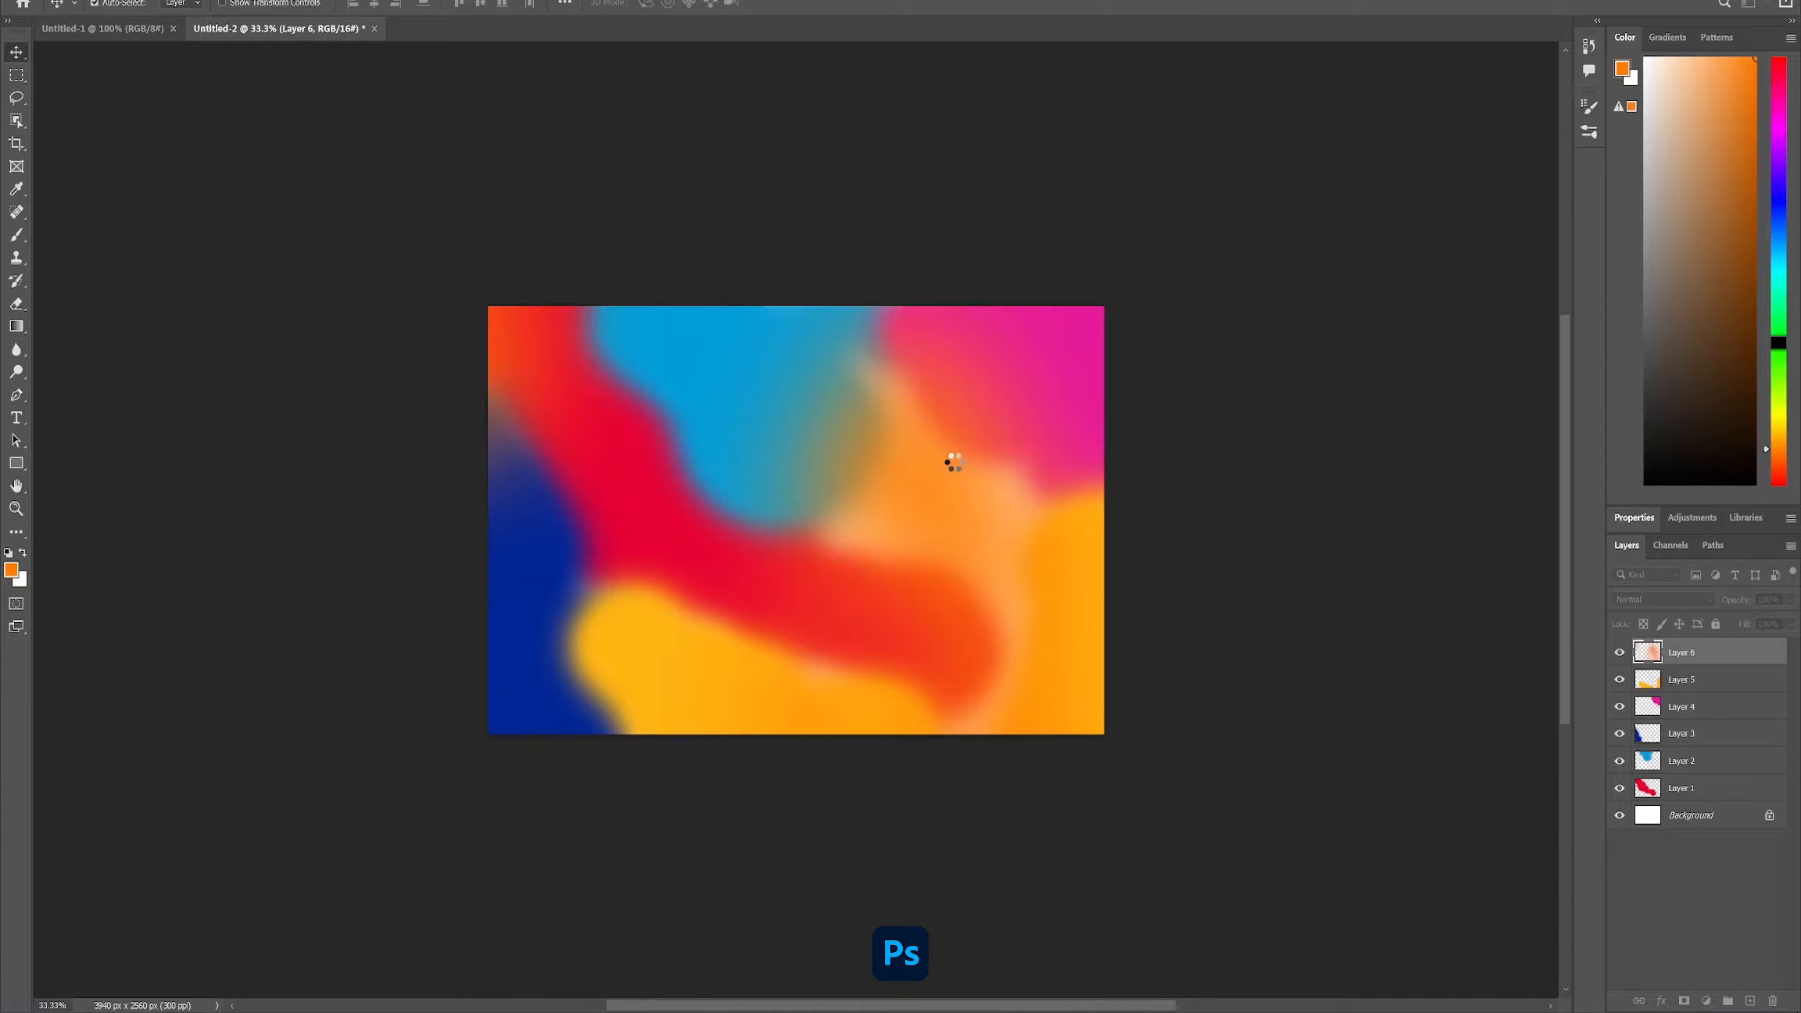
- Repeat the same 350-pixel Gaussian Blur on the yellow-orange Layer 5 and the magenta Layer 4
left_click(1651, 679)
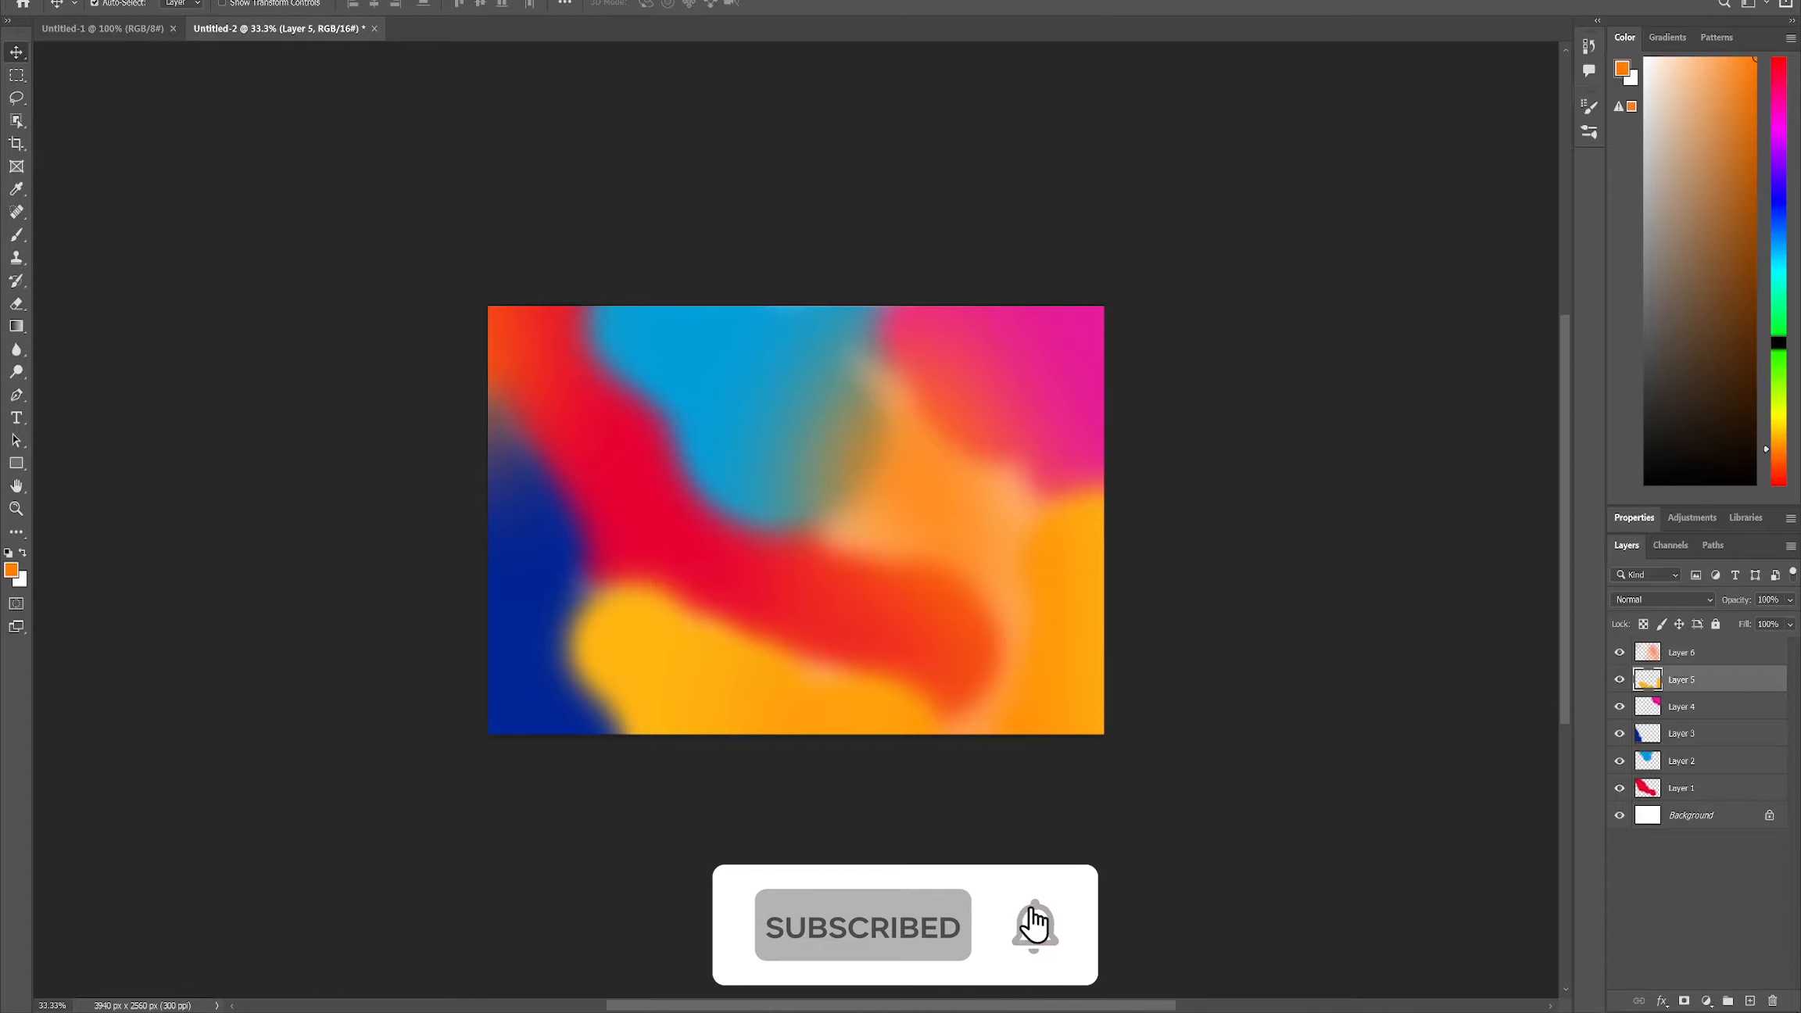
left_click(241, 3)
left_click(241, 4)
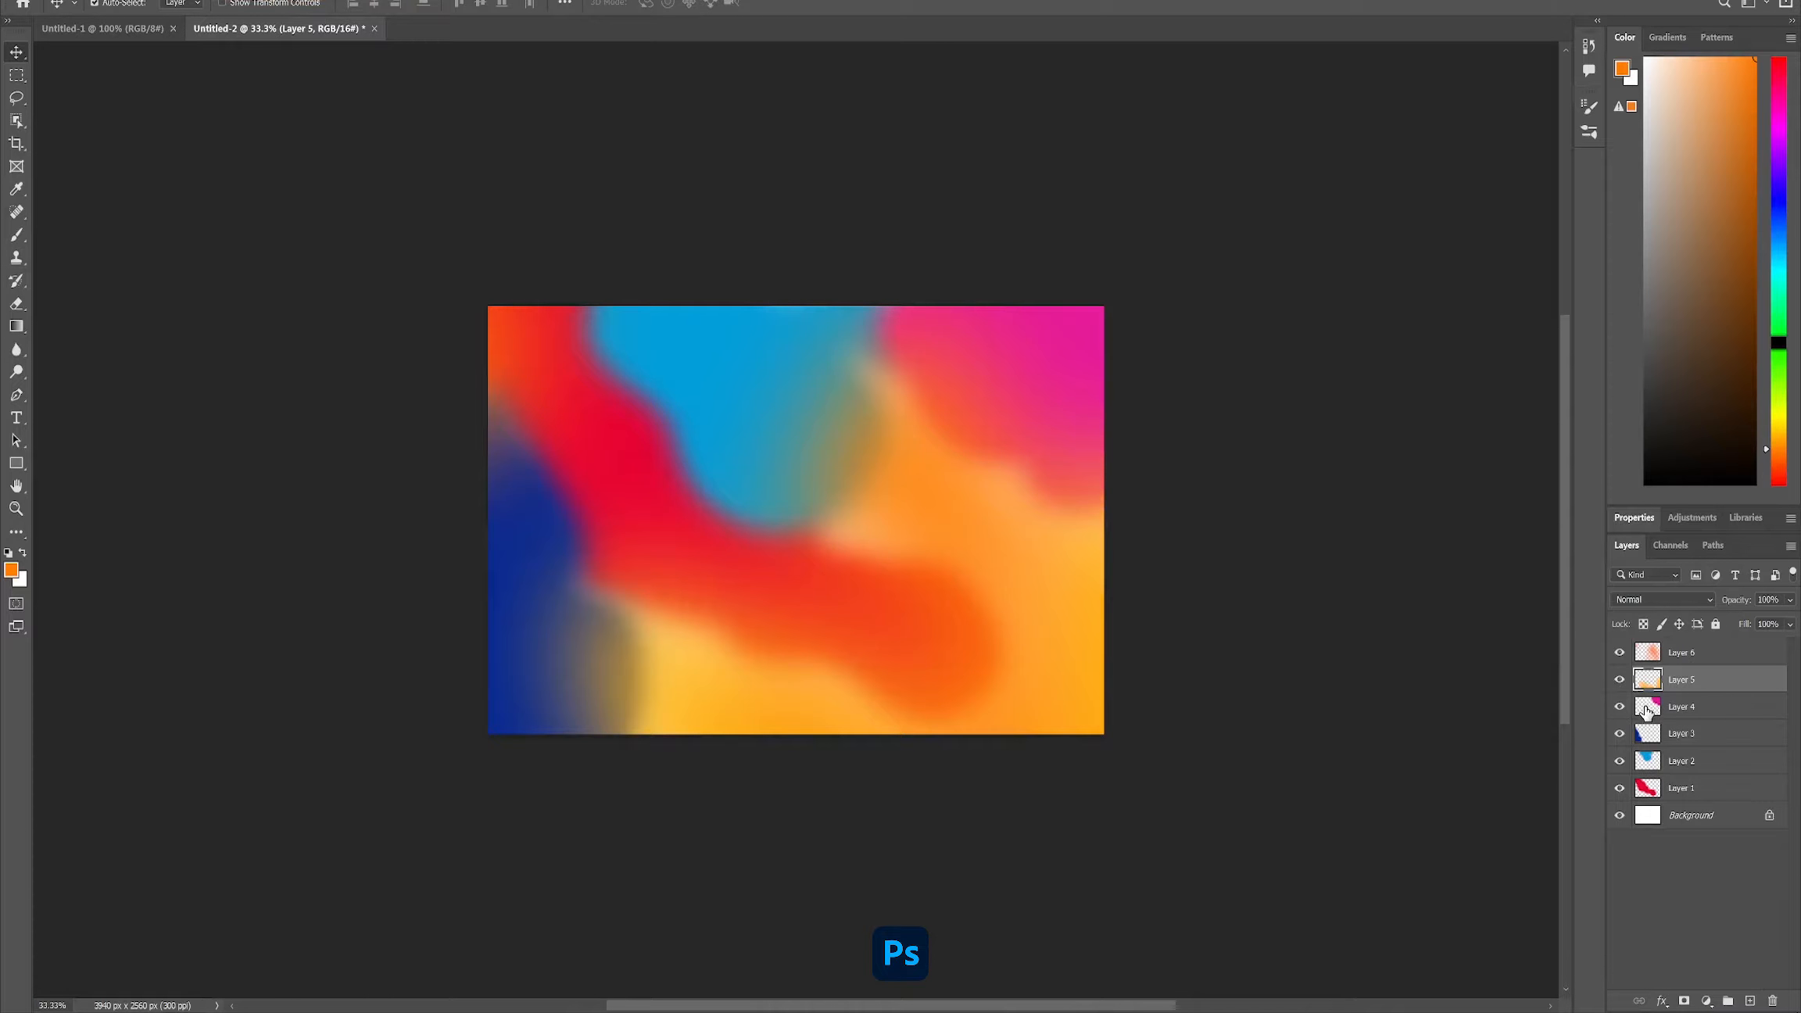
left_click(1645, 709)
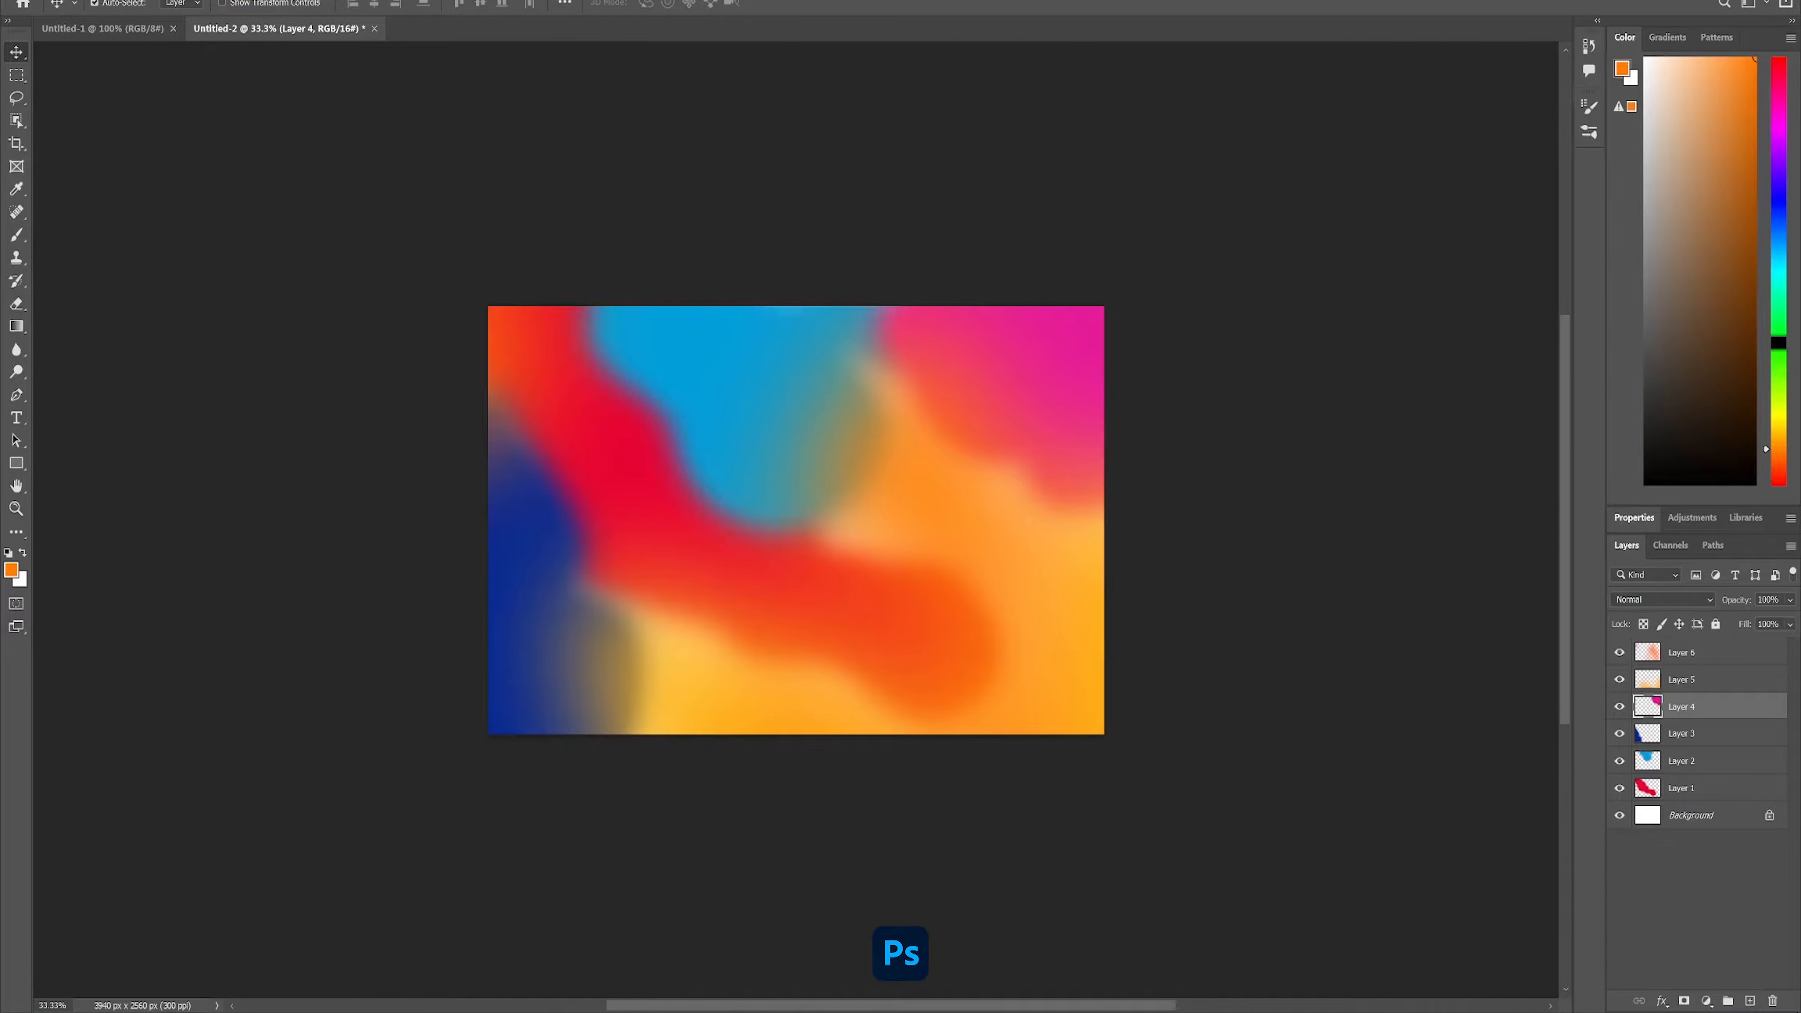
left_click(225, 0)
left_click(241, 1)
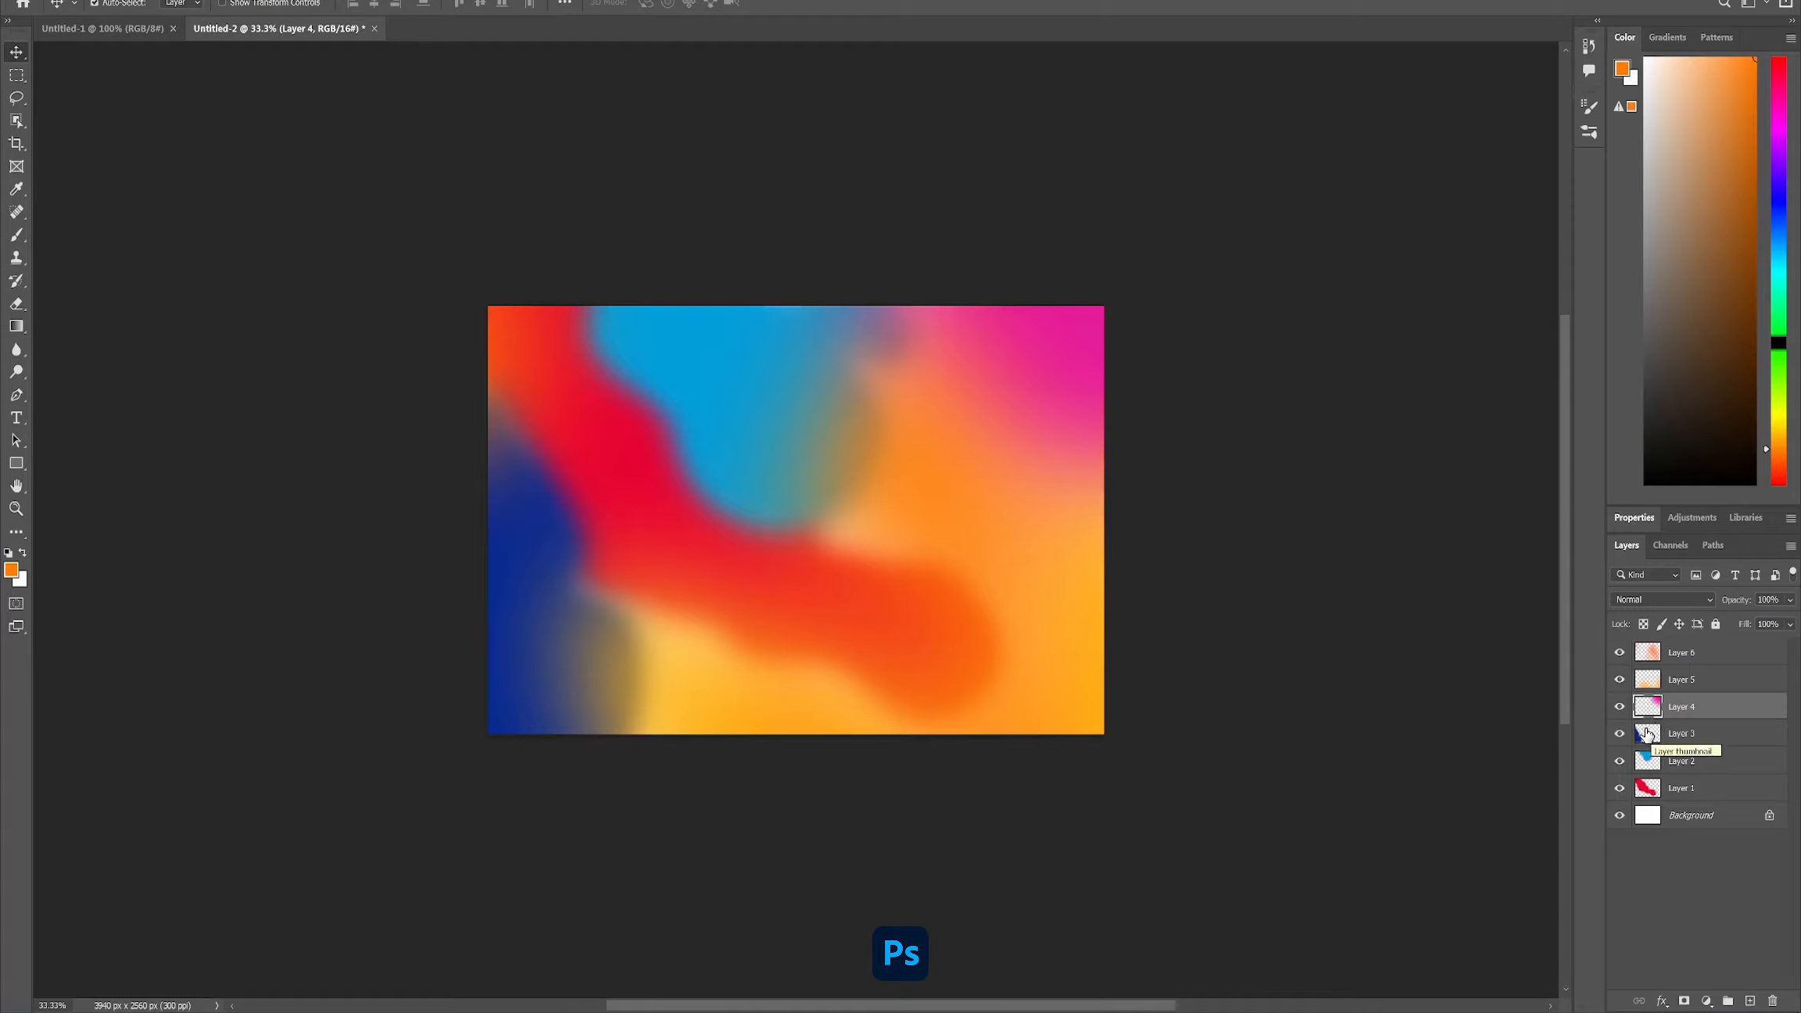
- Repeat the last Gaussian Blur on the dark blue Layer 3 and the light blue Layer 2
left_click(1646, 733)
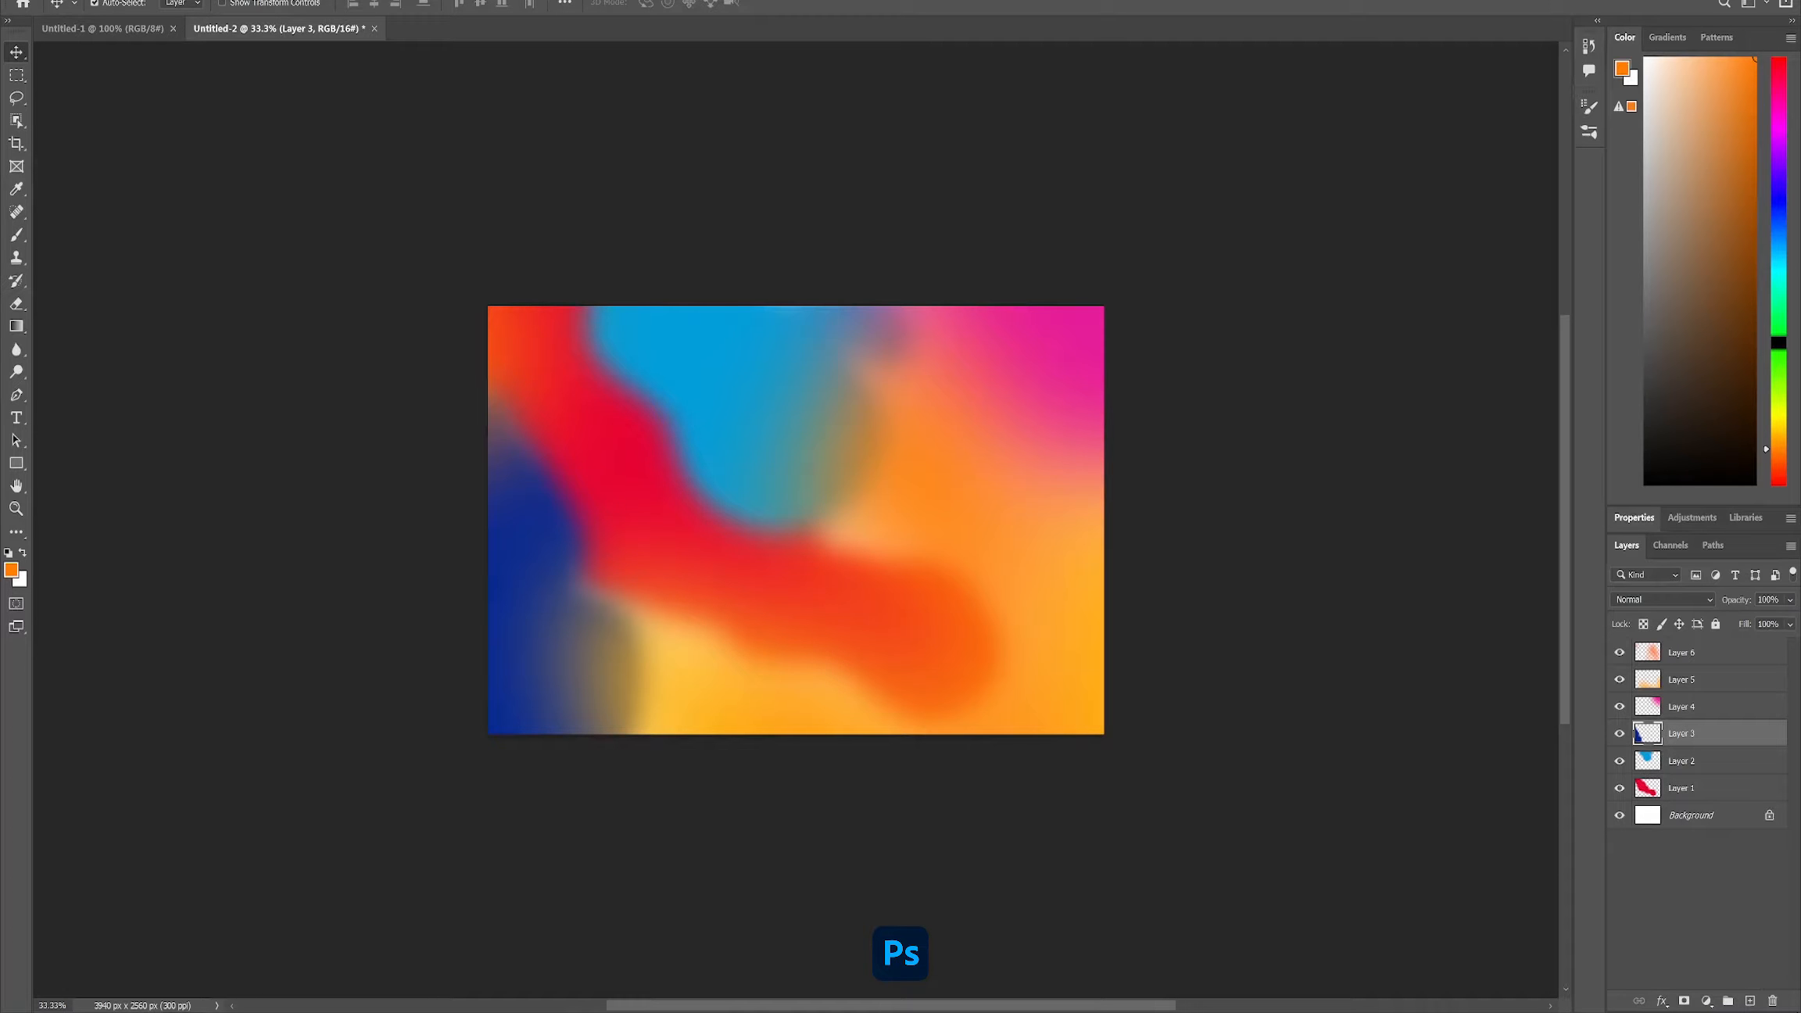
left_click(235, 1)
left_click(276, 14)
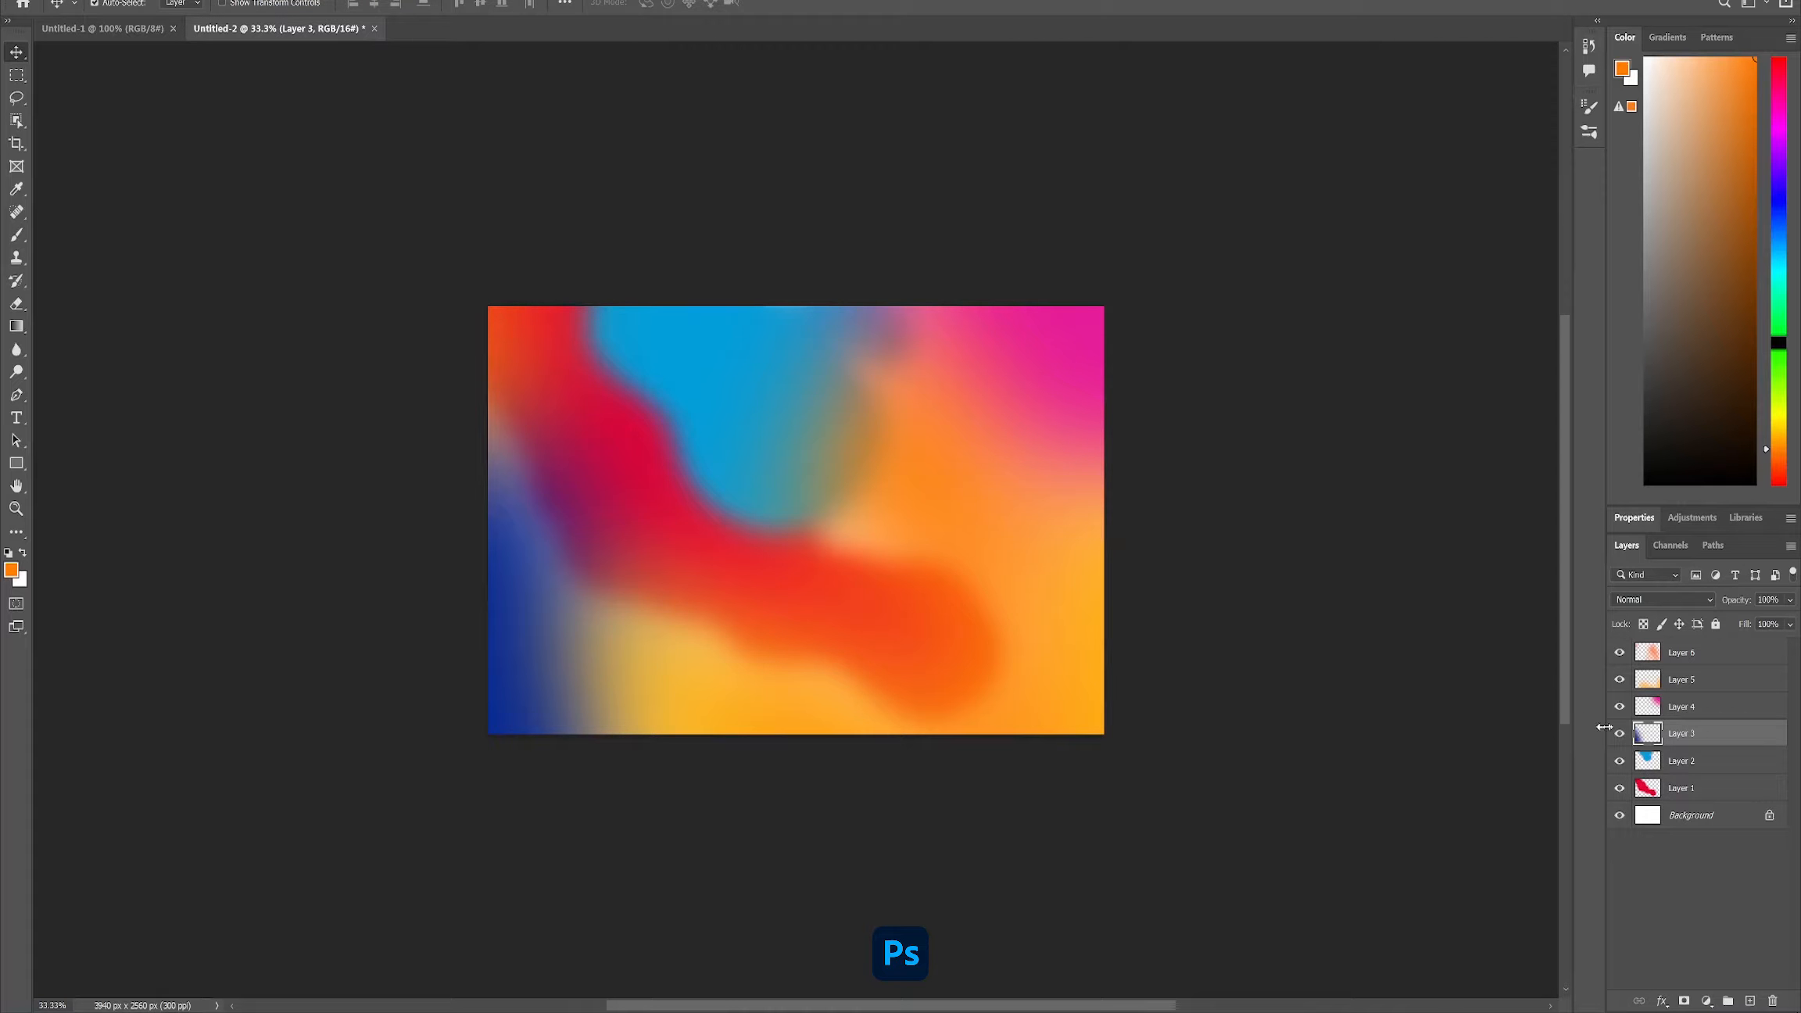
key("alt+bracketleft")
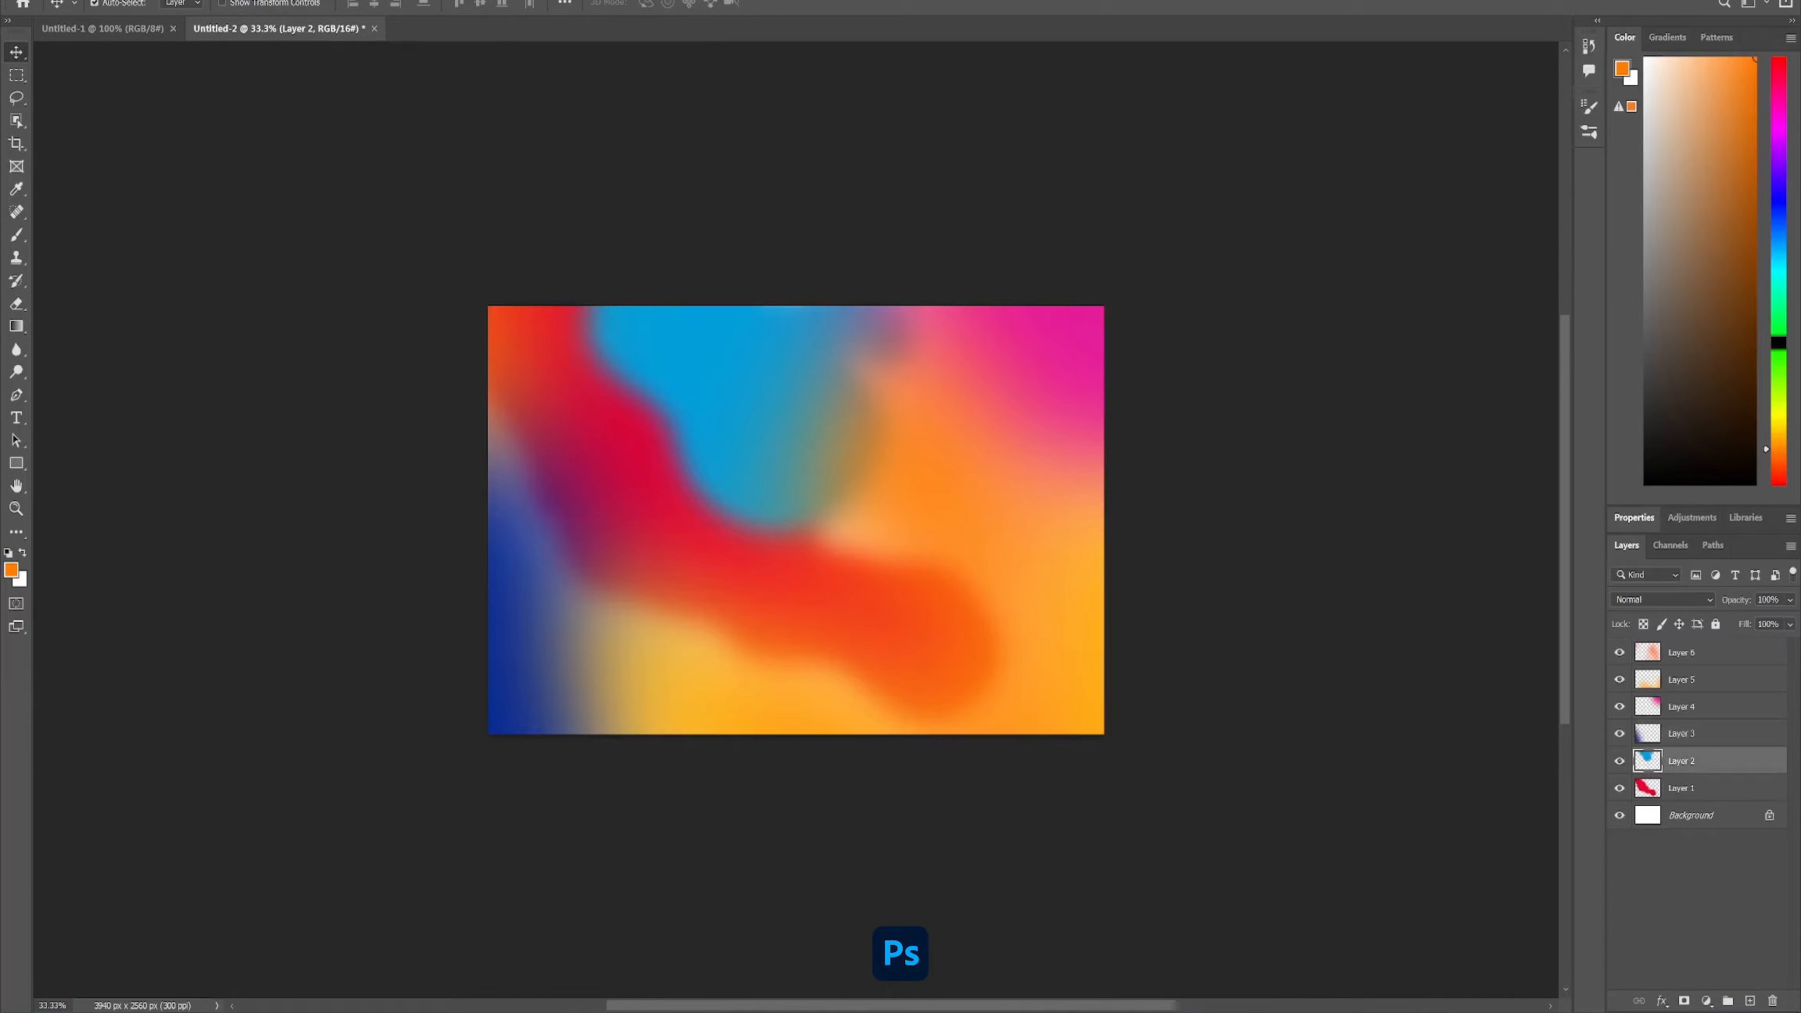
left_click(235, 2)
left_click(276, 14)
- Repeat the last Gaussian Blur on the red layer, Layer 1
left_click(1652, 789)
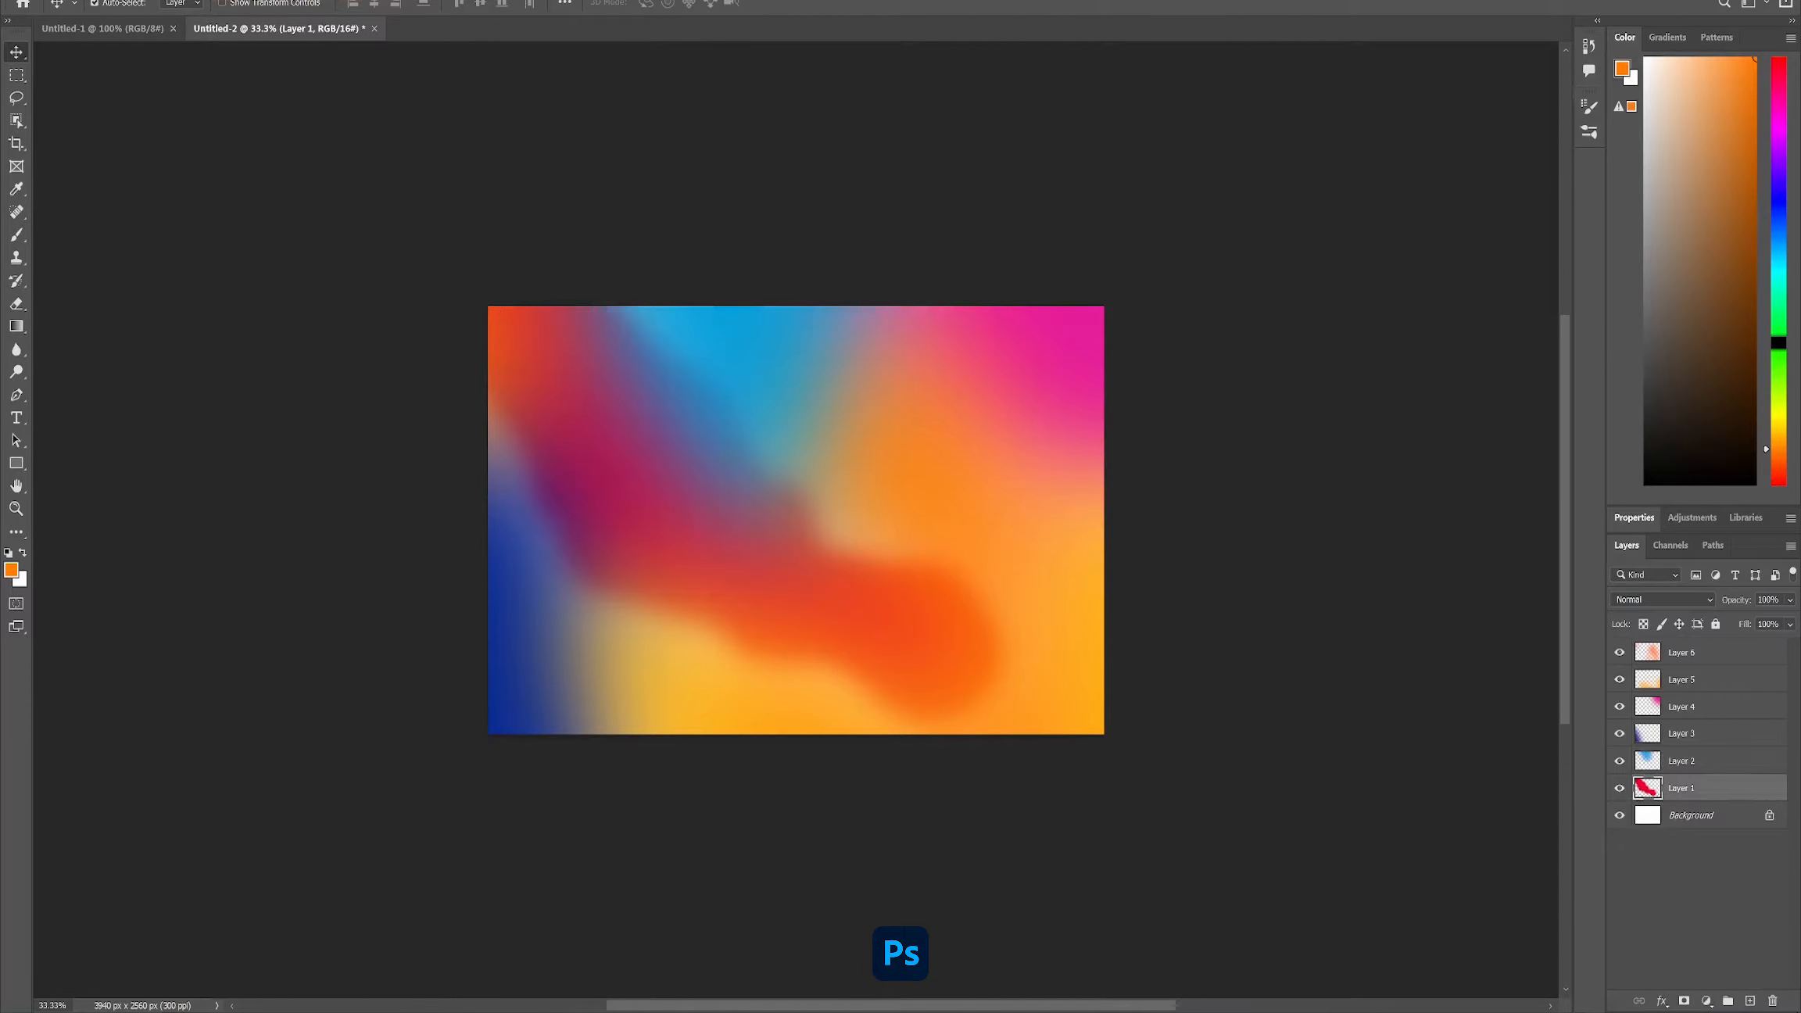
left_click(226, 1)
left_click(229, 2)
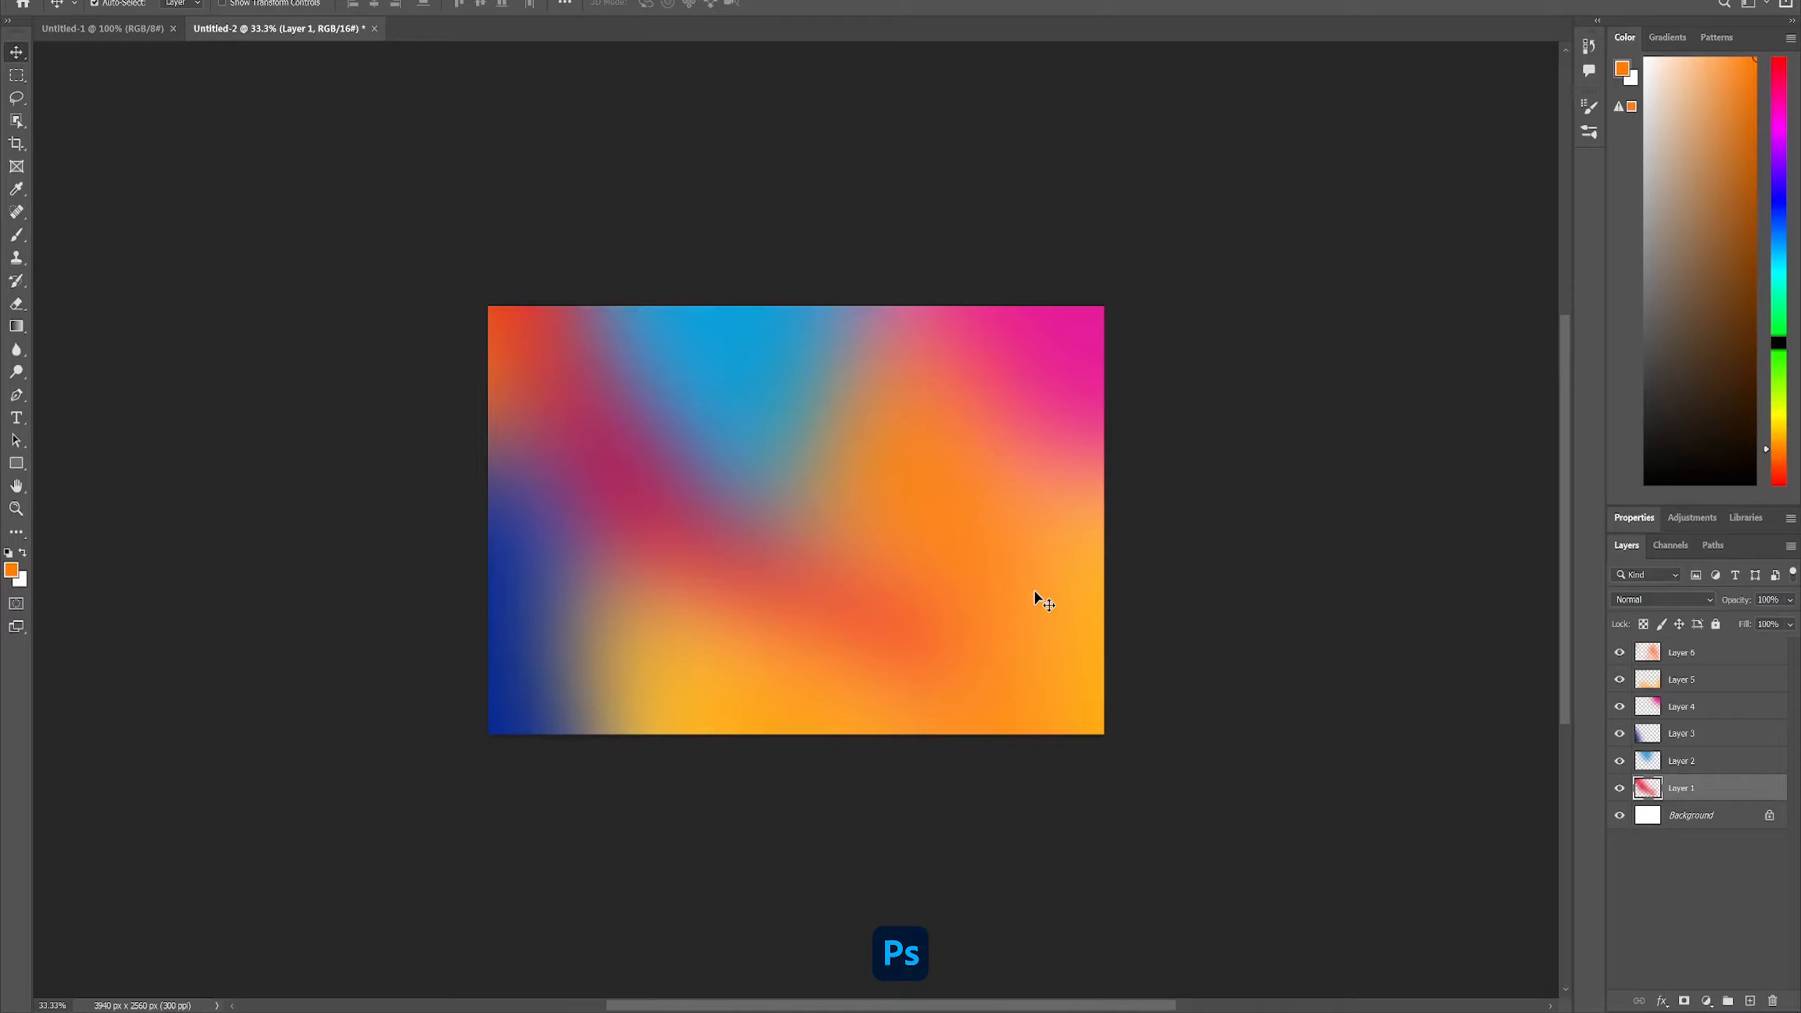
- Duplicate all six blurred colour layers, Layer 1 to Layer 6, together and deselect the copies
left_click(1645, 657, "shift")
left_click_drag(1648, 660, 1753, 1002)
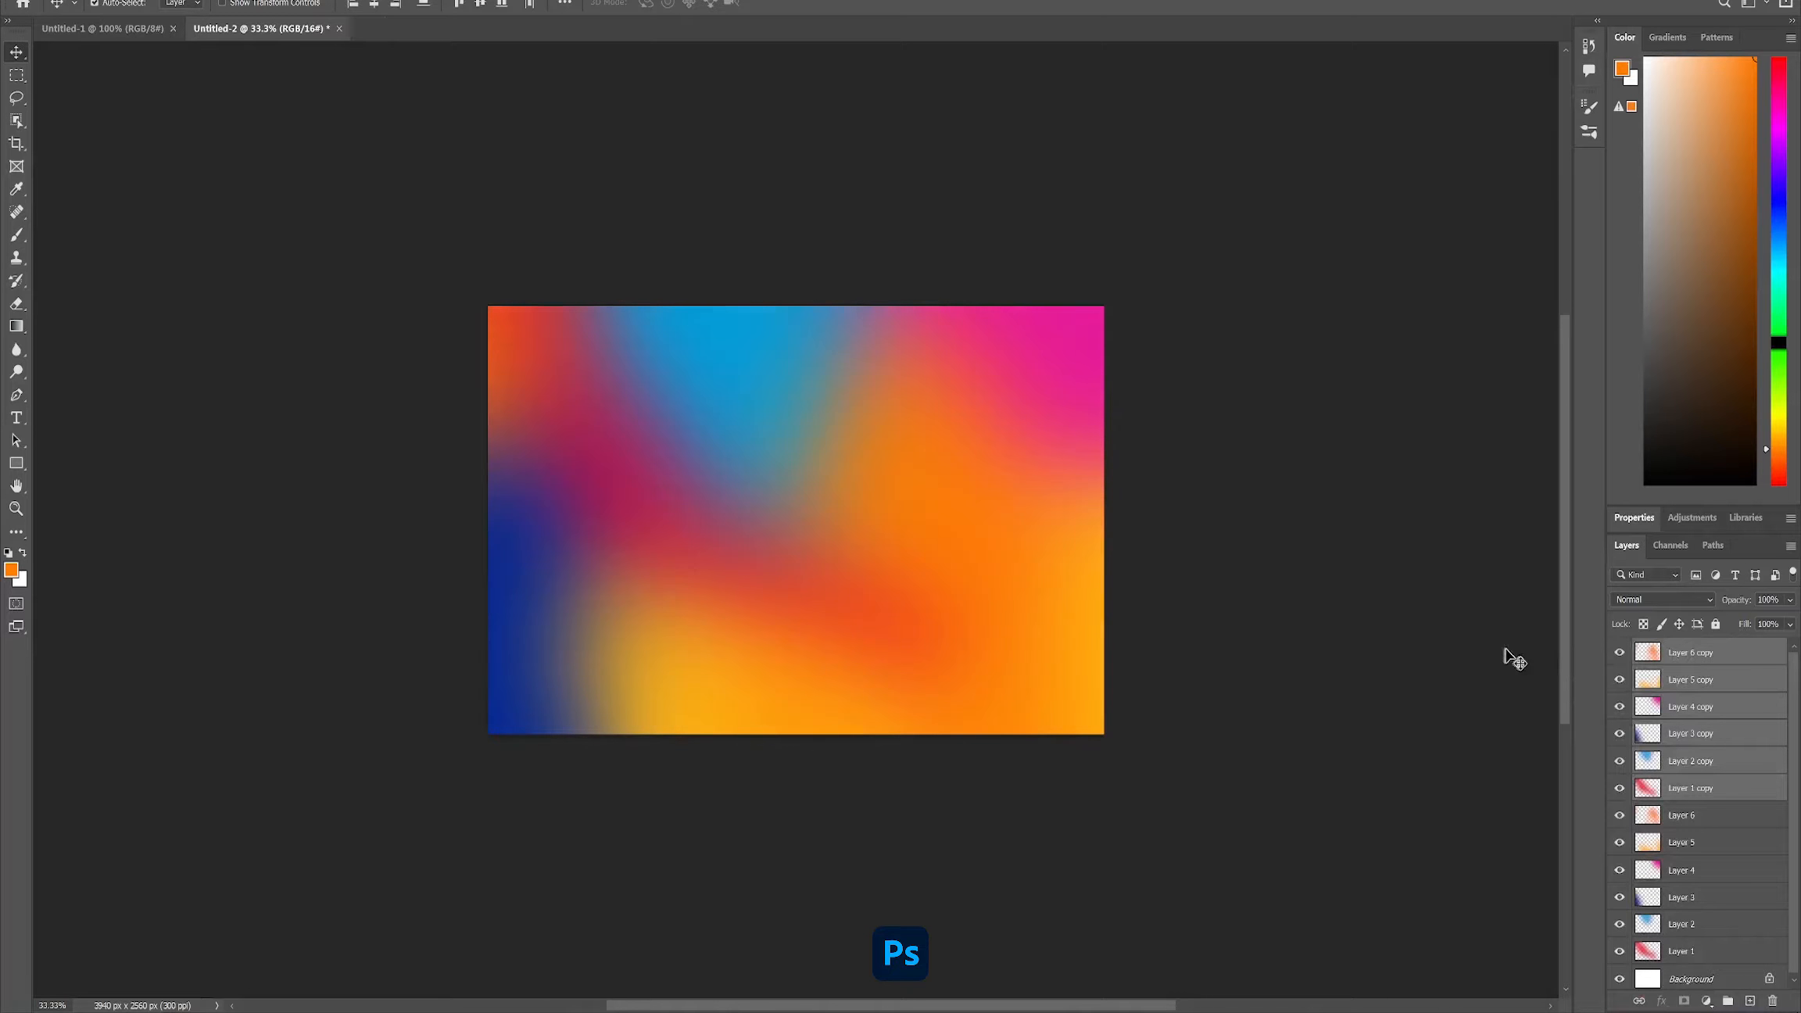
left_click(1368, 682)
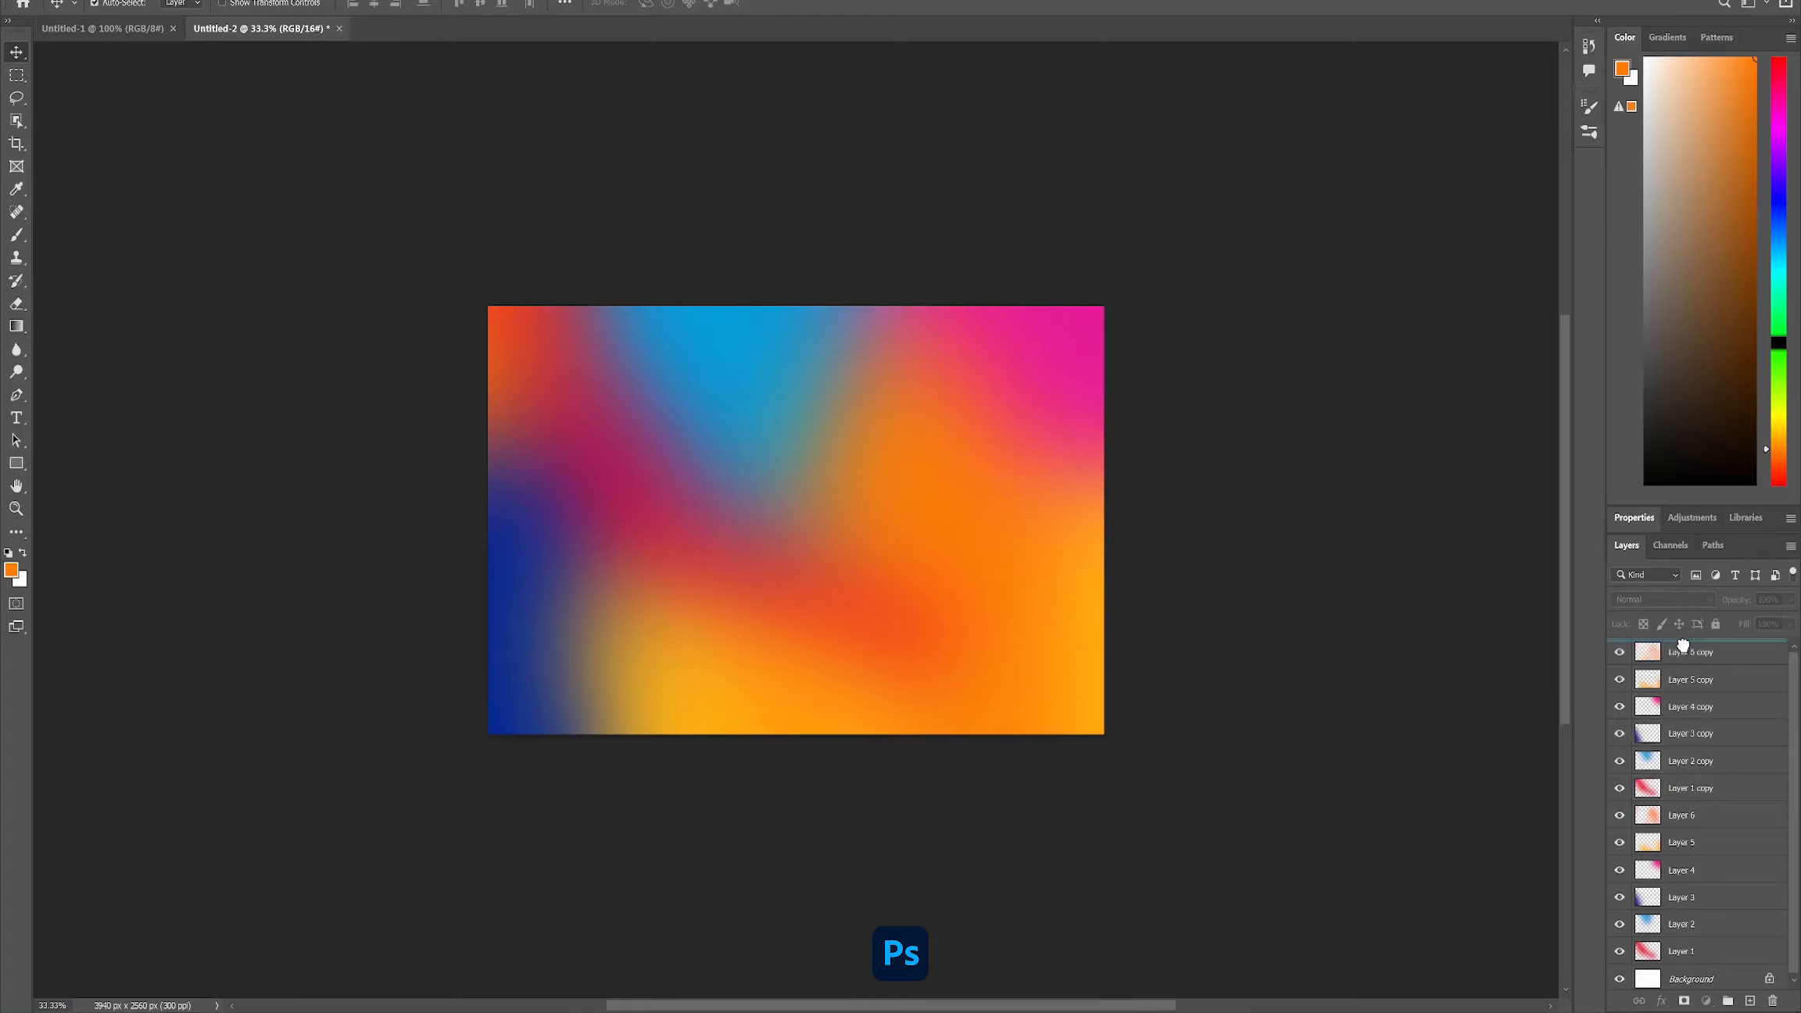
- Reorder the layers: Layer 5 copy above Layer 6 copy, Layer 3 copy below Layer 2 copy, and Layer 5 below Layer 4
left_click_drag(1683, 643, 1683, 649)
left_click_drag(1685, 733, 1683, 775)
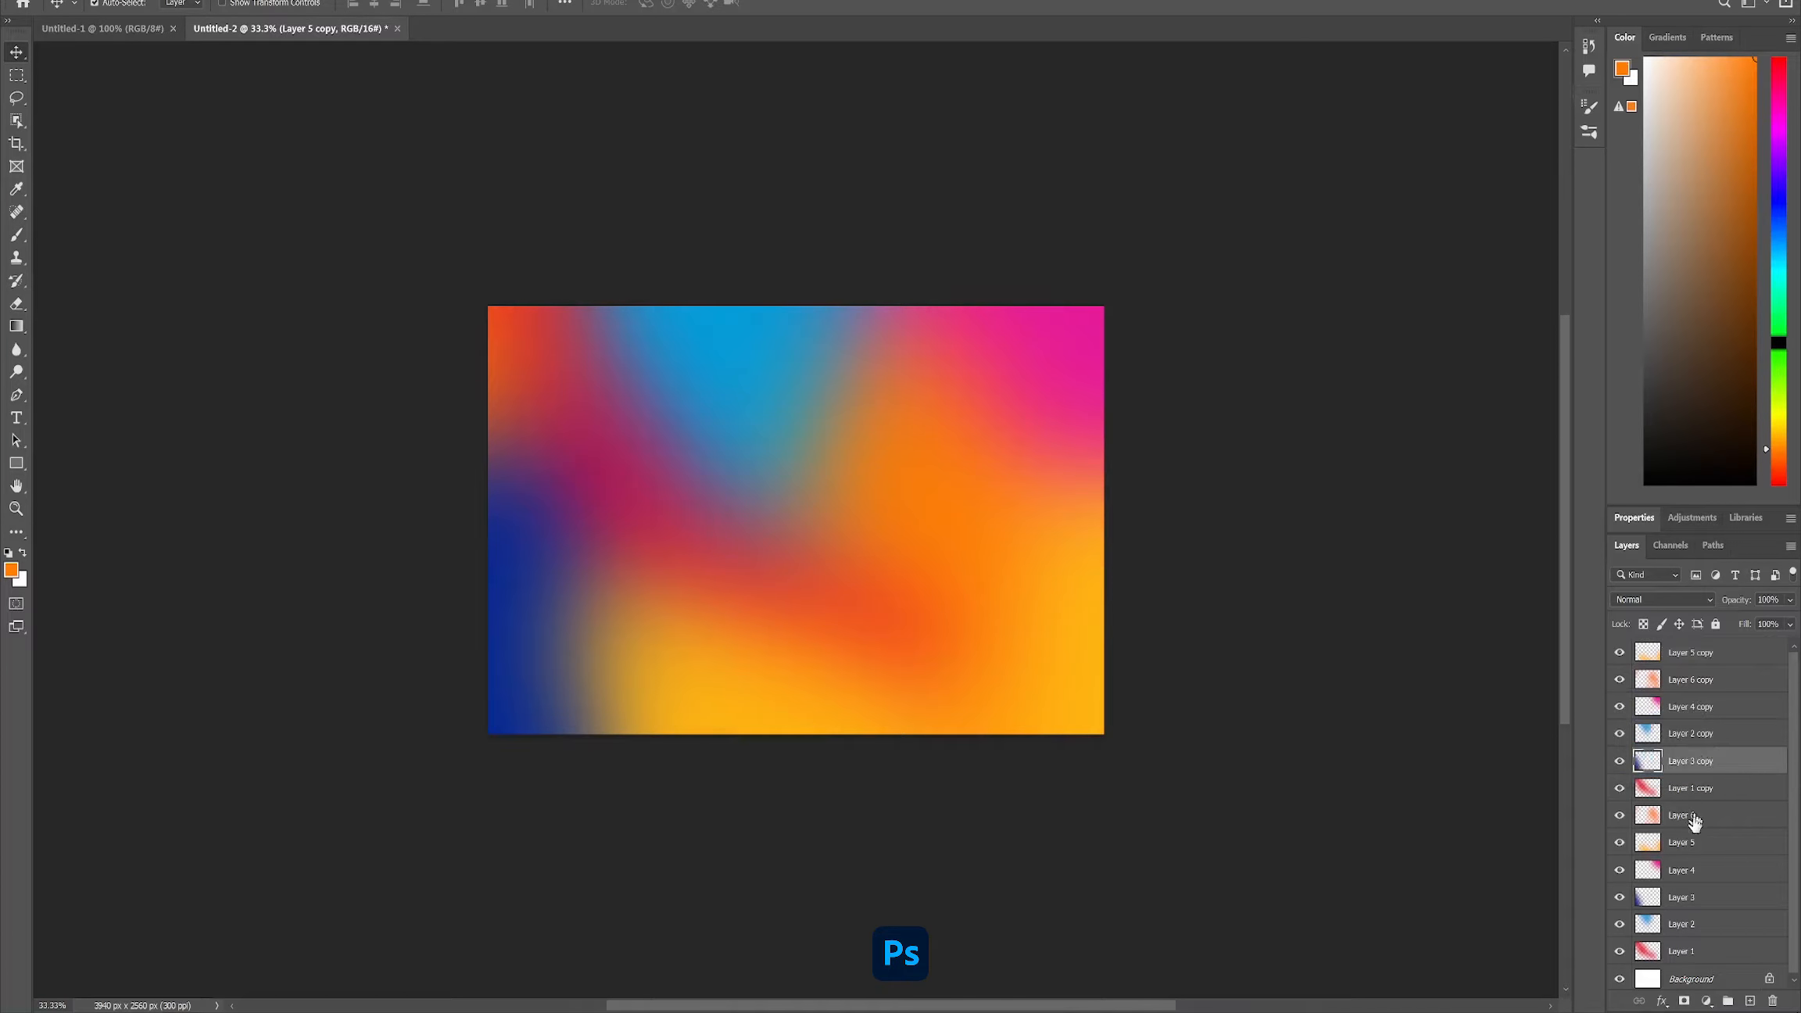
left_click_drag(1679, 862, 1678, 873)
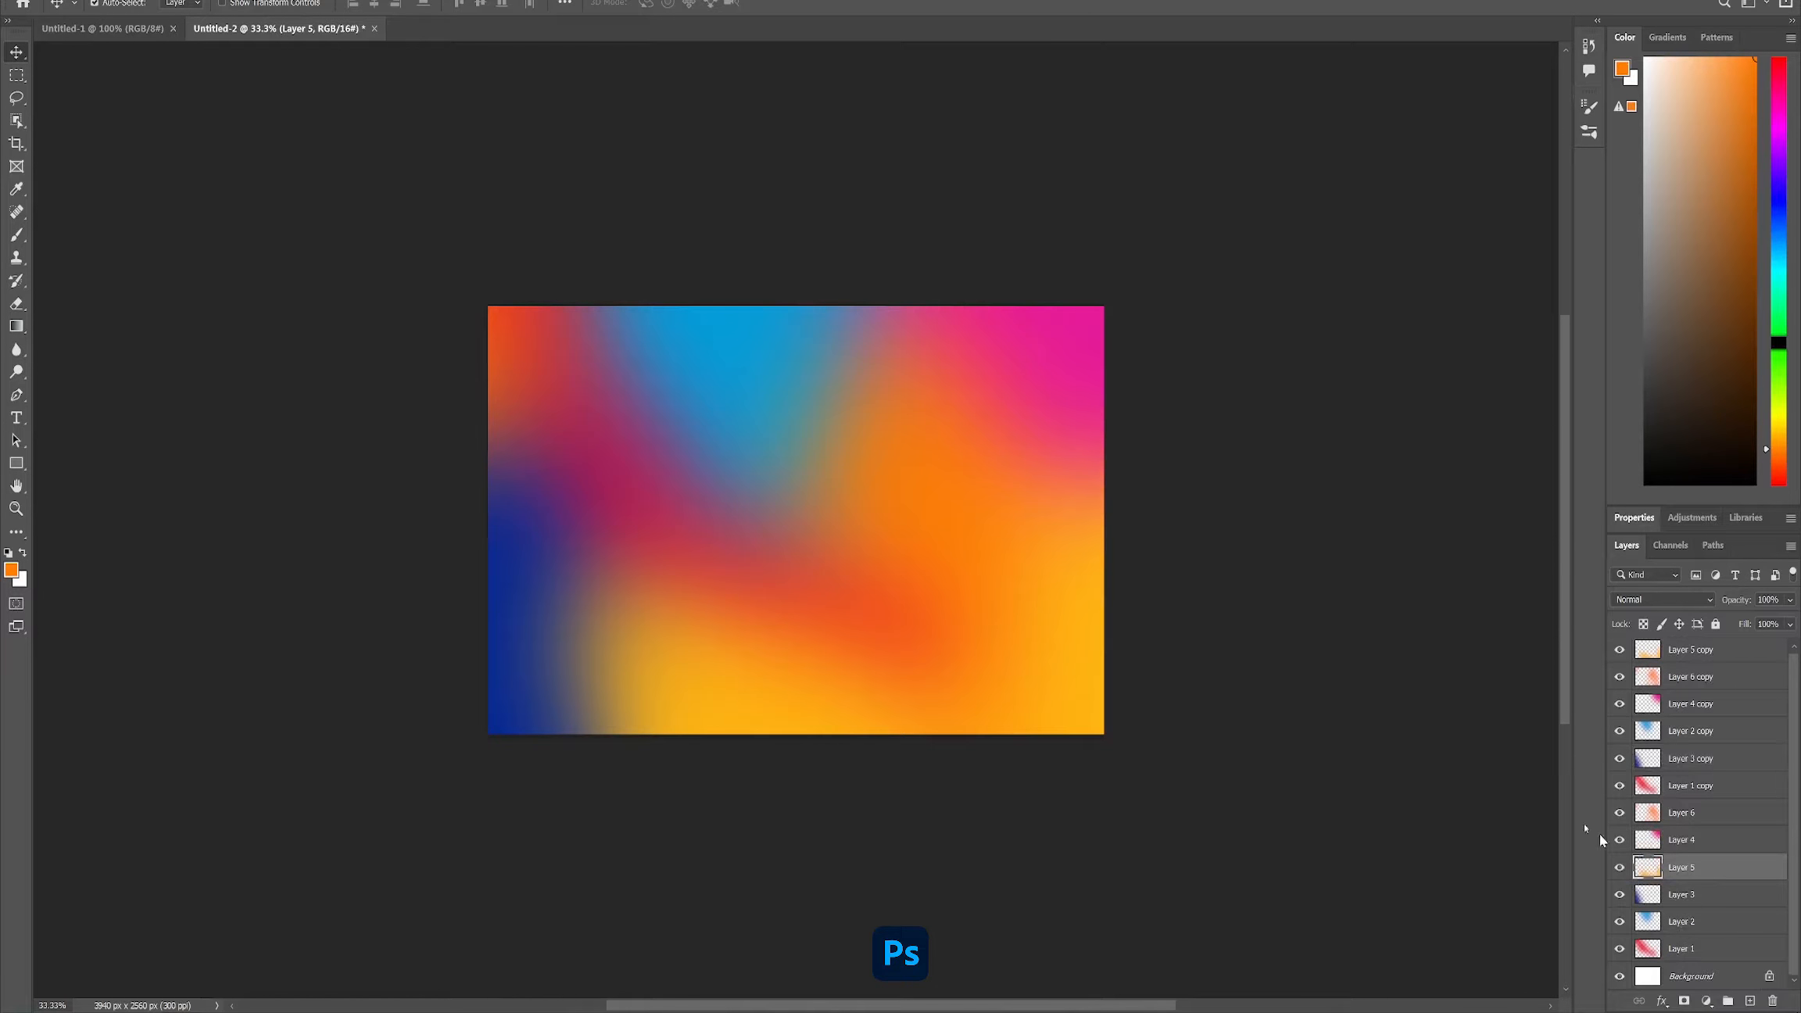
- Open the Add Noise filter for the topmost layer, Layer 5 copy
left_click(1641, 651)
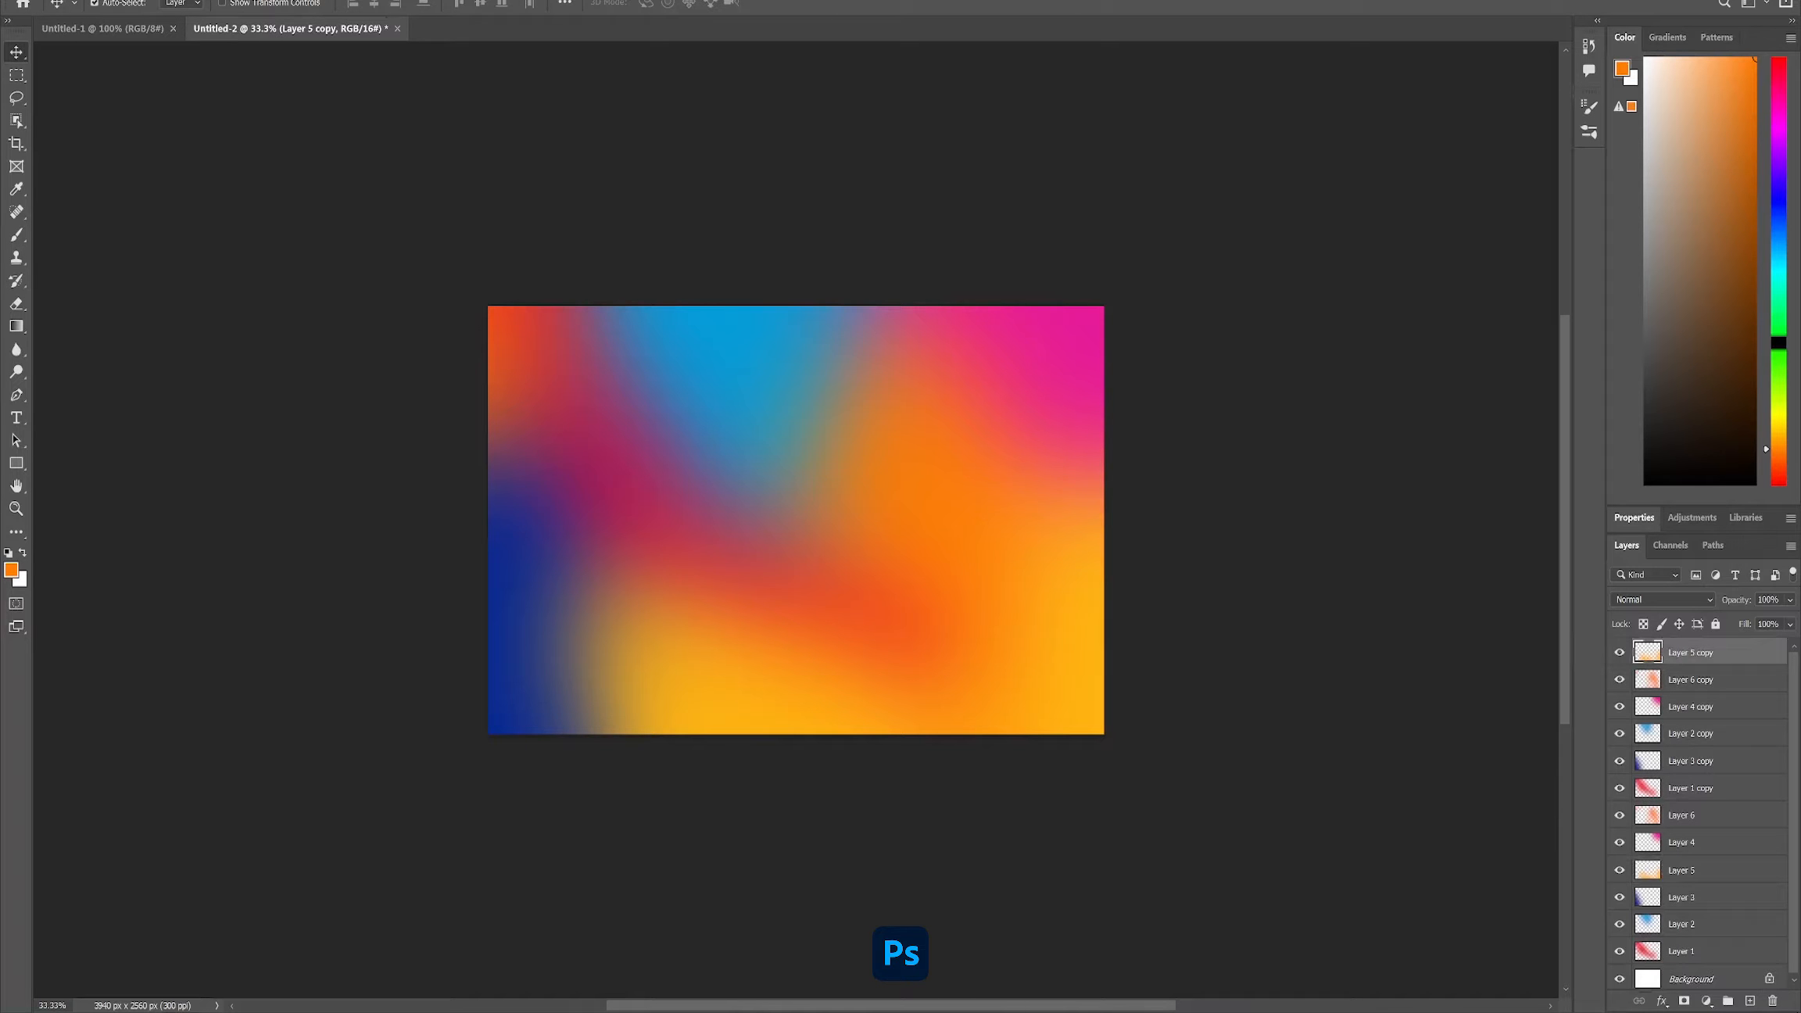
left_click(228, 0)
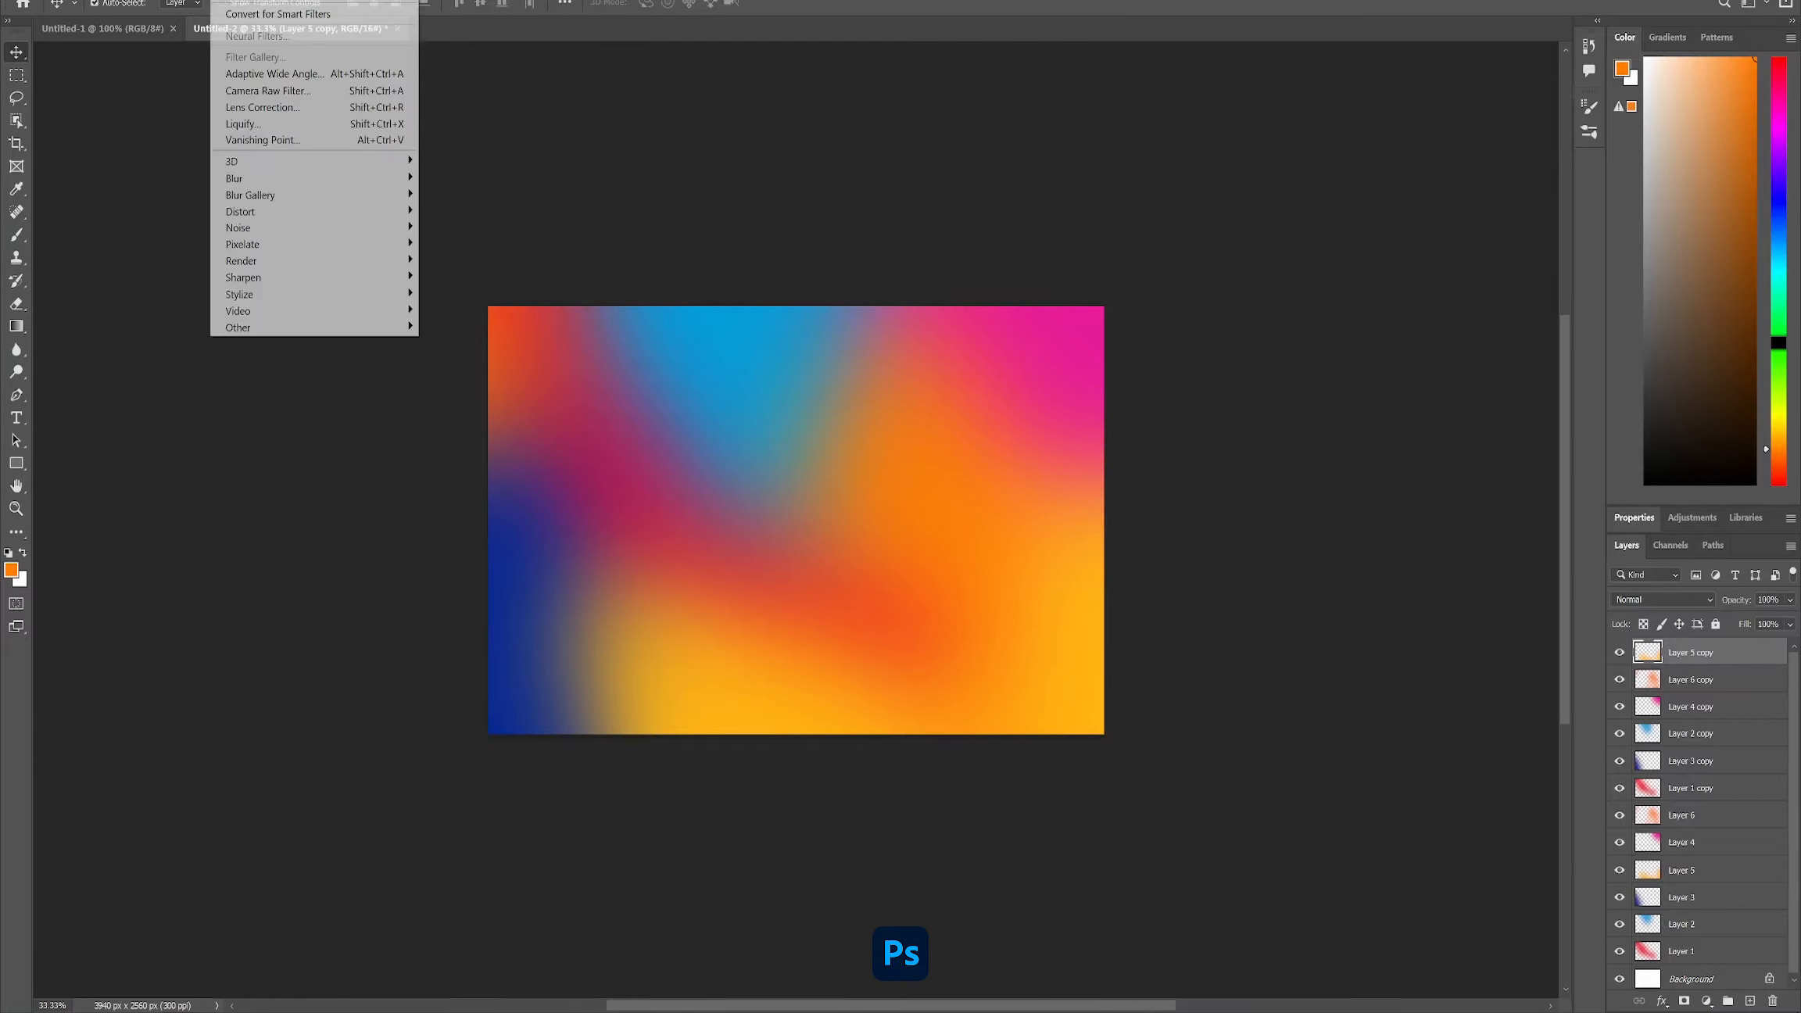
mouse_move(381, 224)
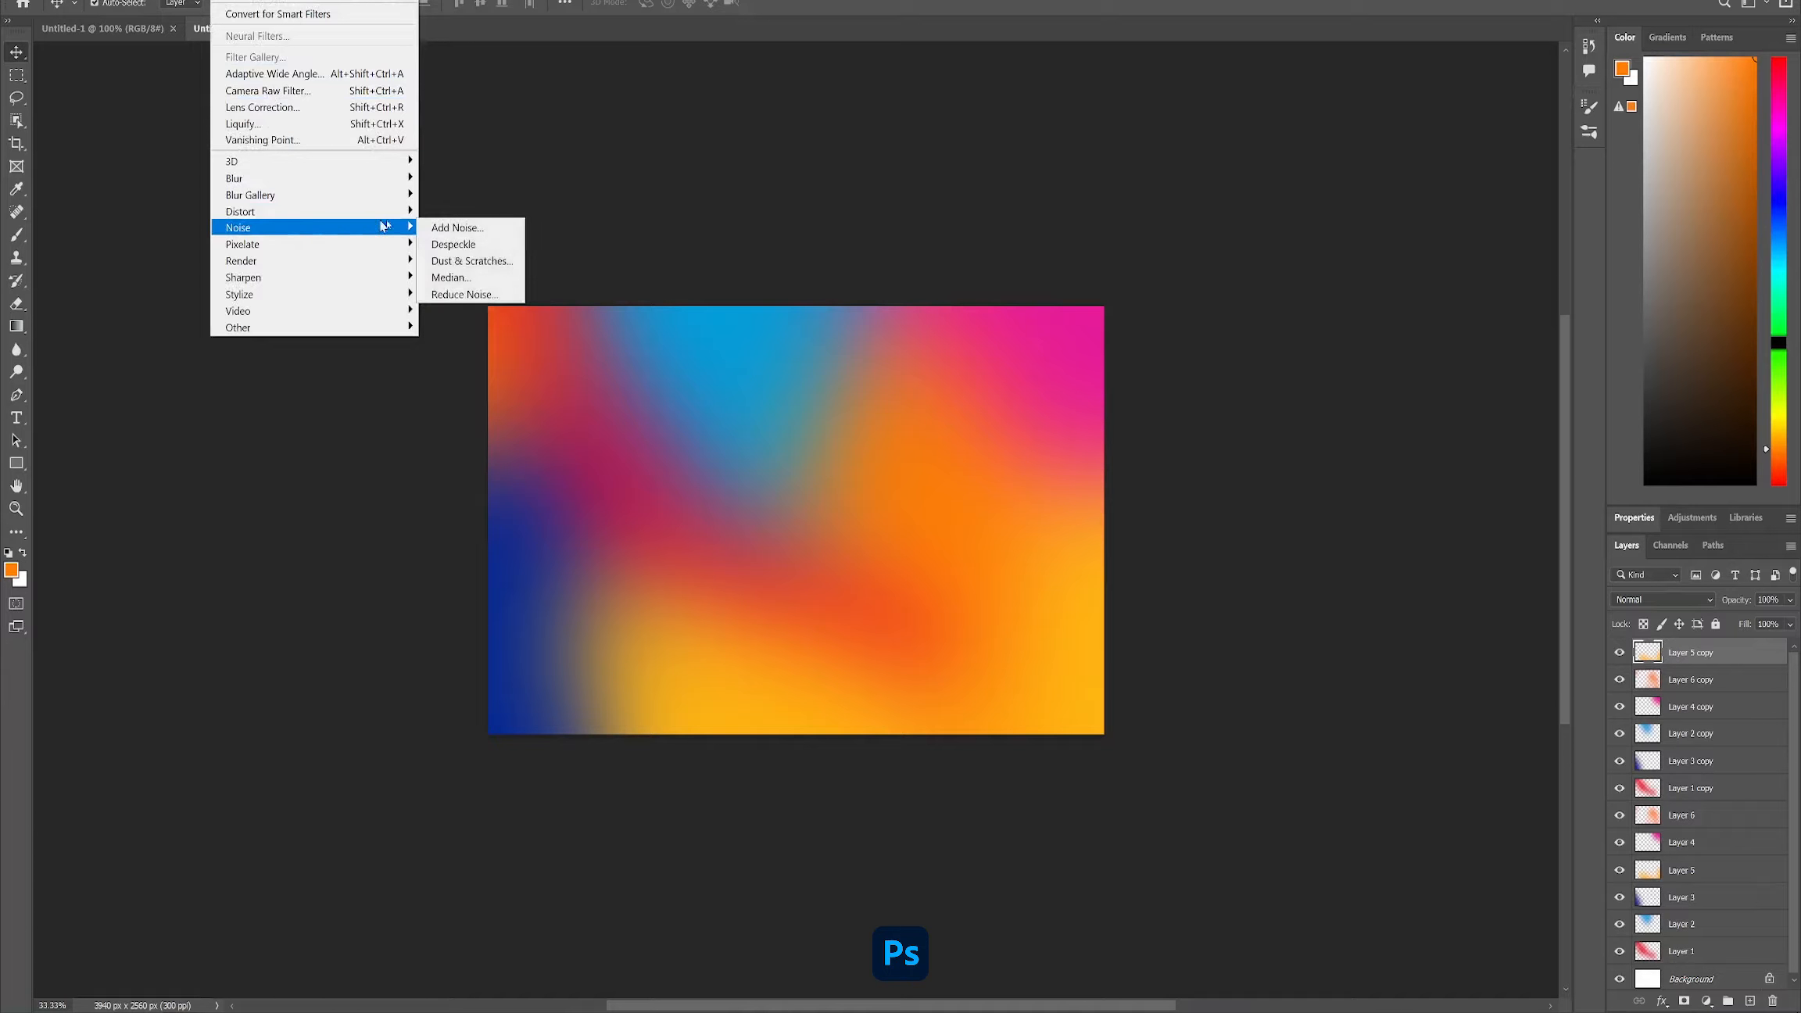
left_click(458, 227)
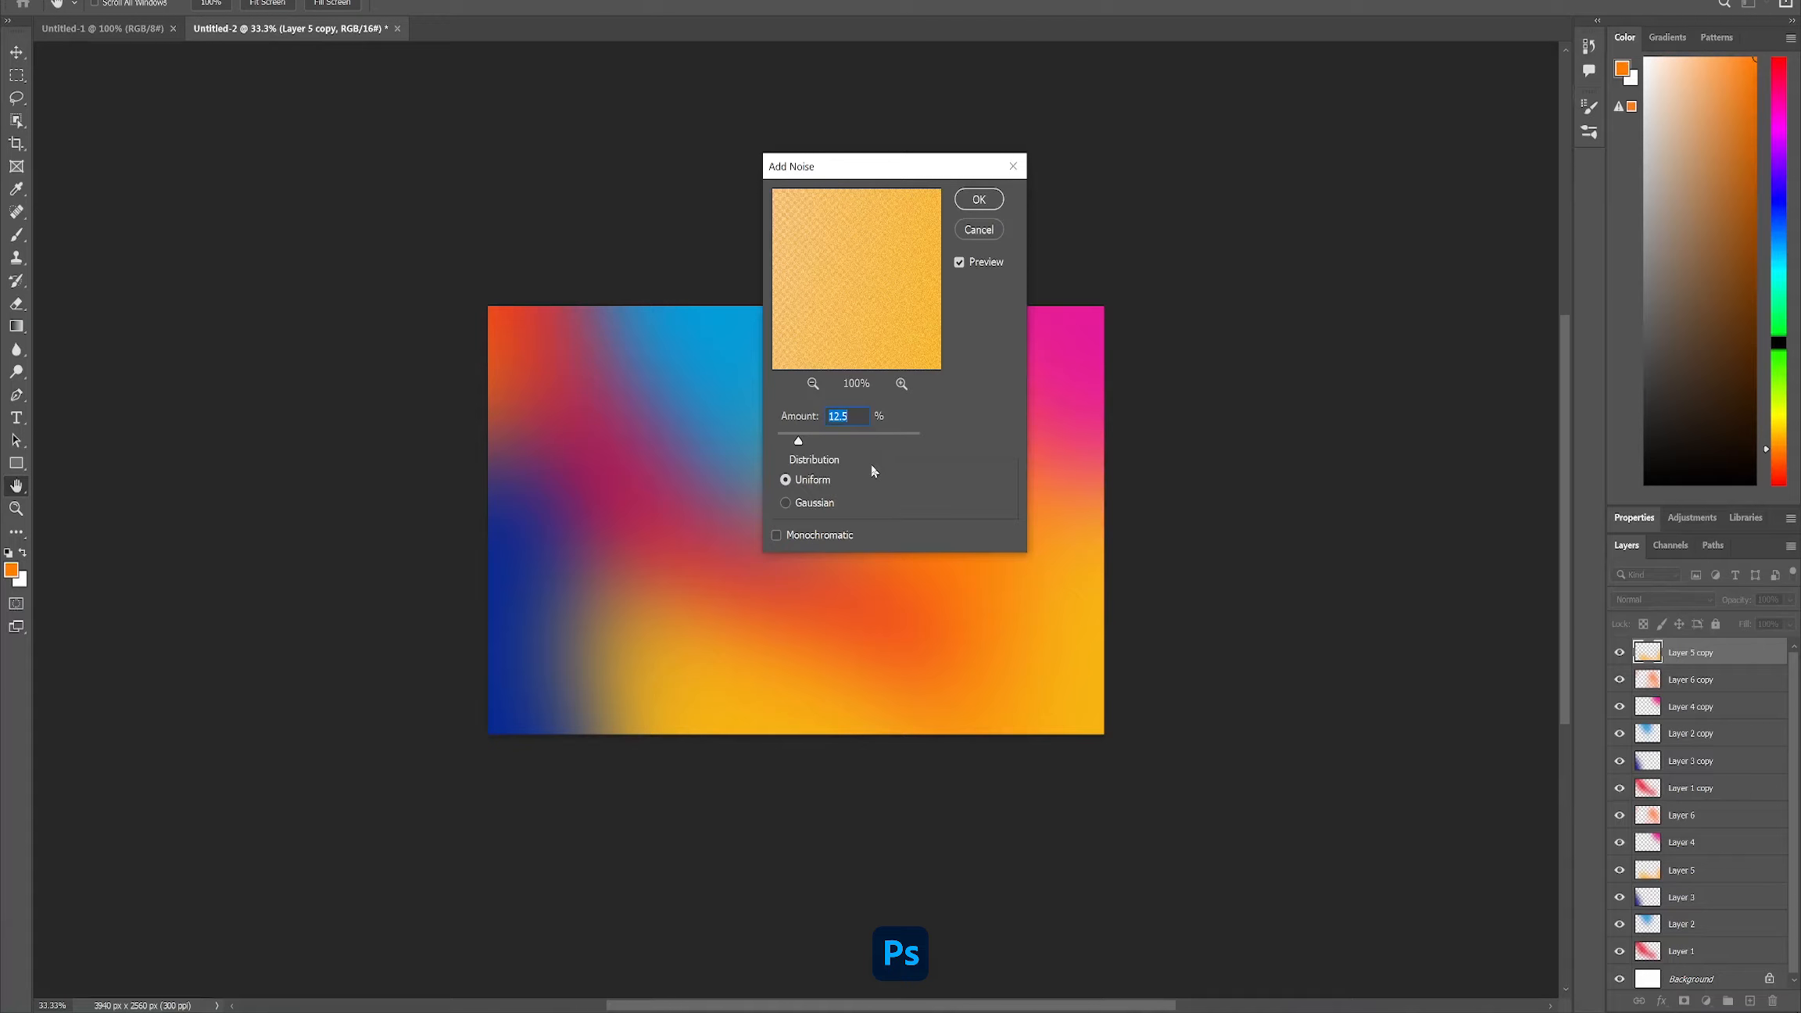